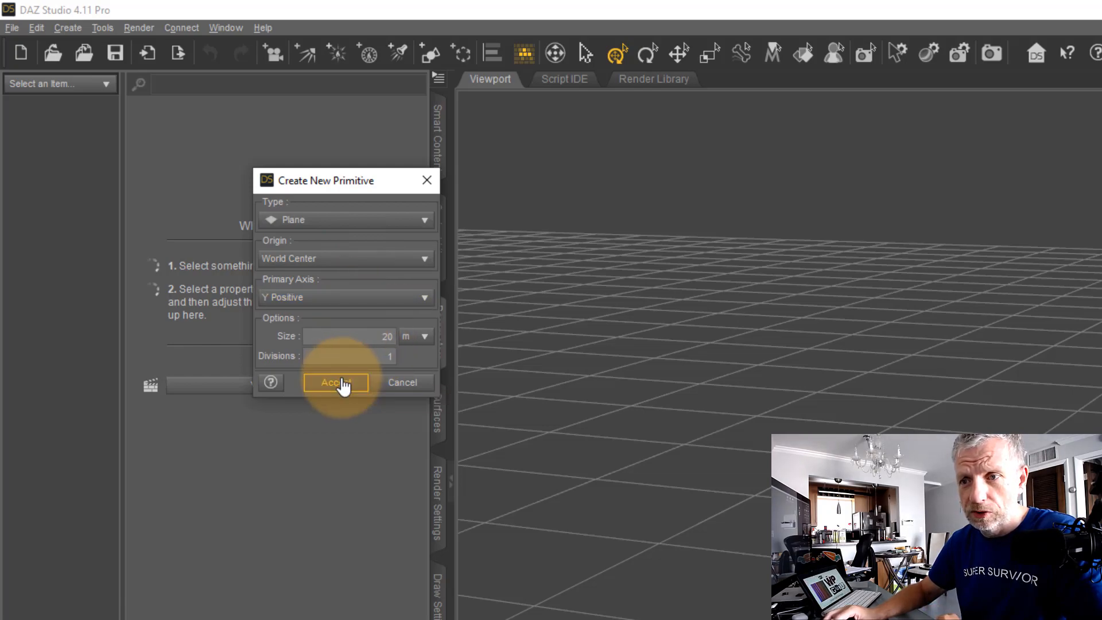
- Create a 20 m plane primitive at the world center with the Y Positive axis and name it Ground
{"action": "left_click", "coordinate": [343, 385]}
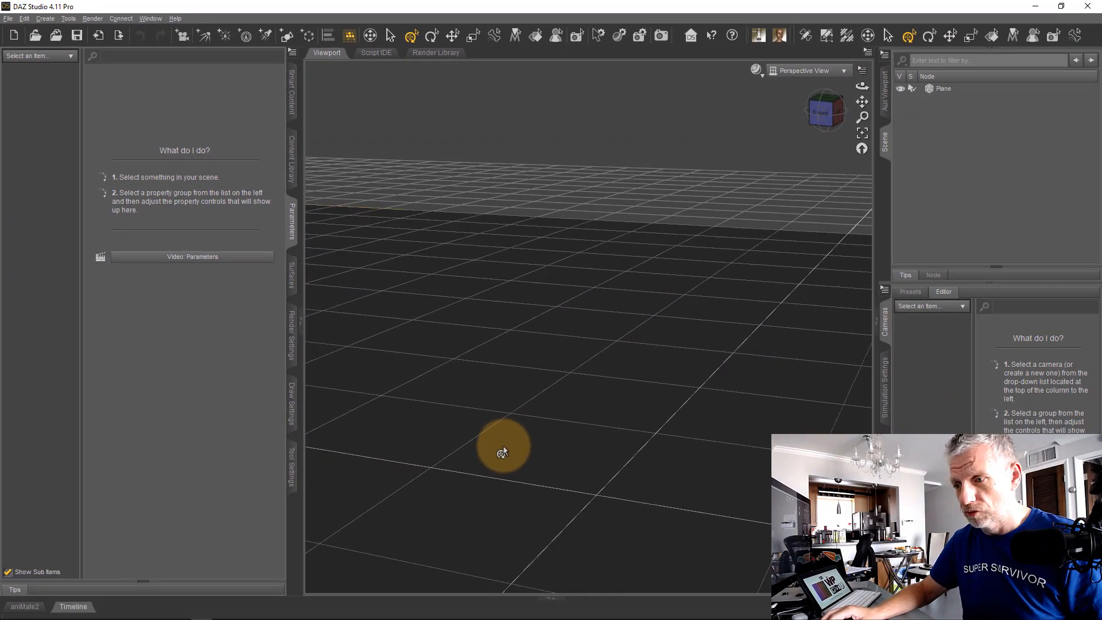
{"action": "left_click", "coordinate": [943, 88]}
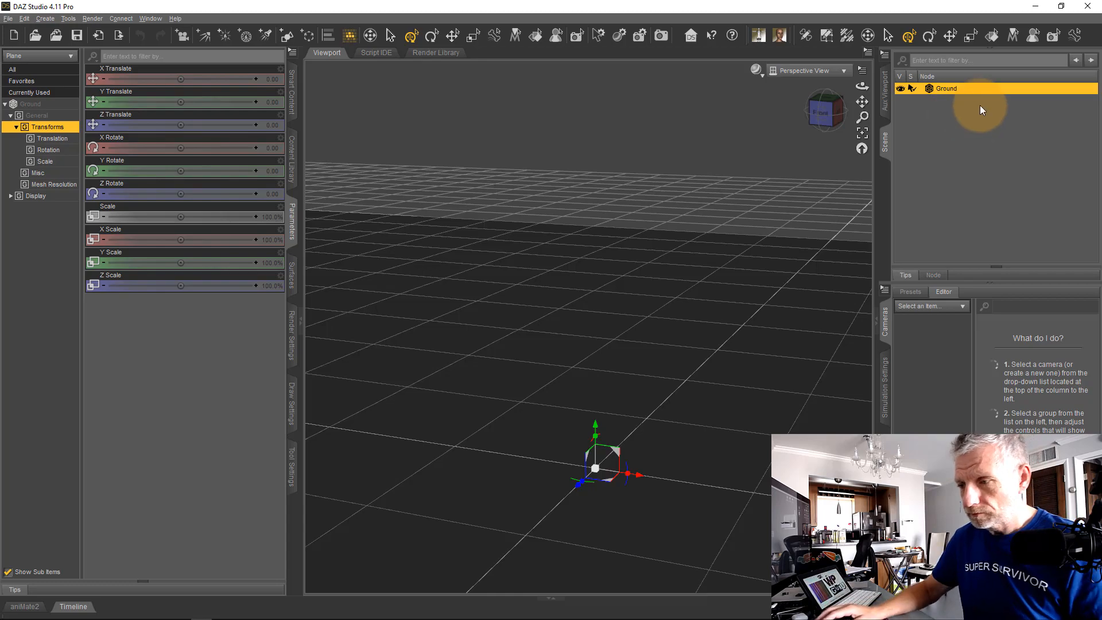
{"action": "middle_click_drag", "start_coordinate": [505, 345], "coordinate": [505, 345]}
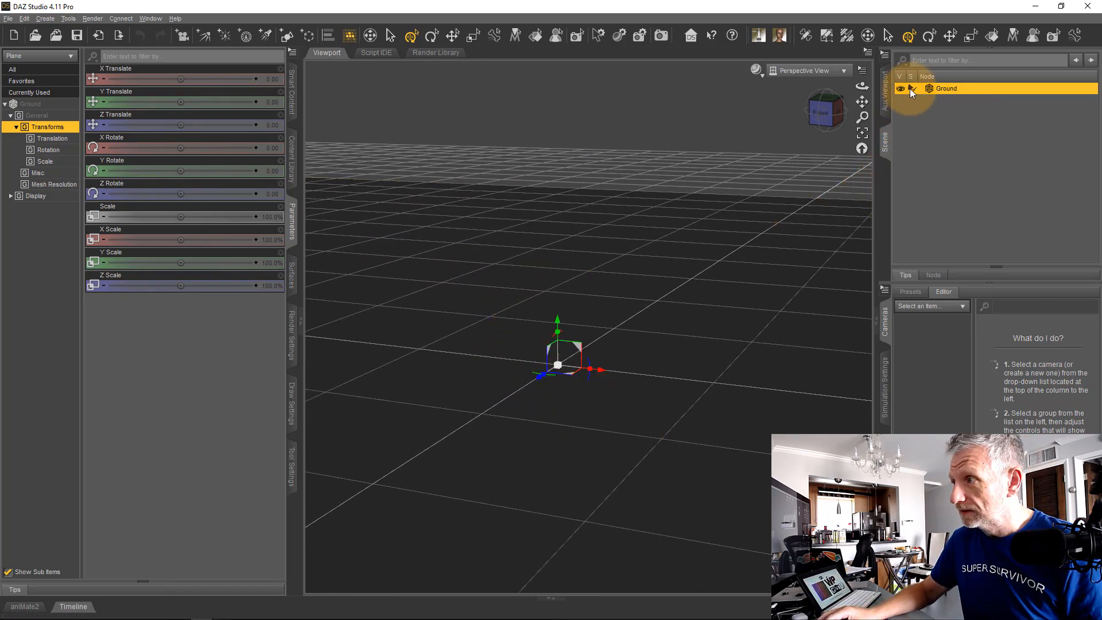
- Add a 1 m sphere with 12 segments and 12 sides, and make both the ground and the sphere unselectable in the viewport
{"action": "left_click", "coordinate": [45, 19]}
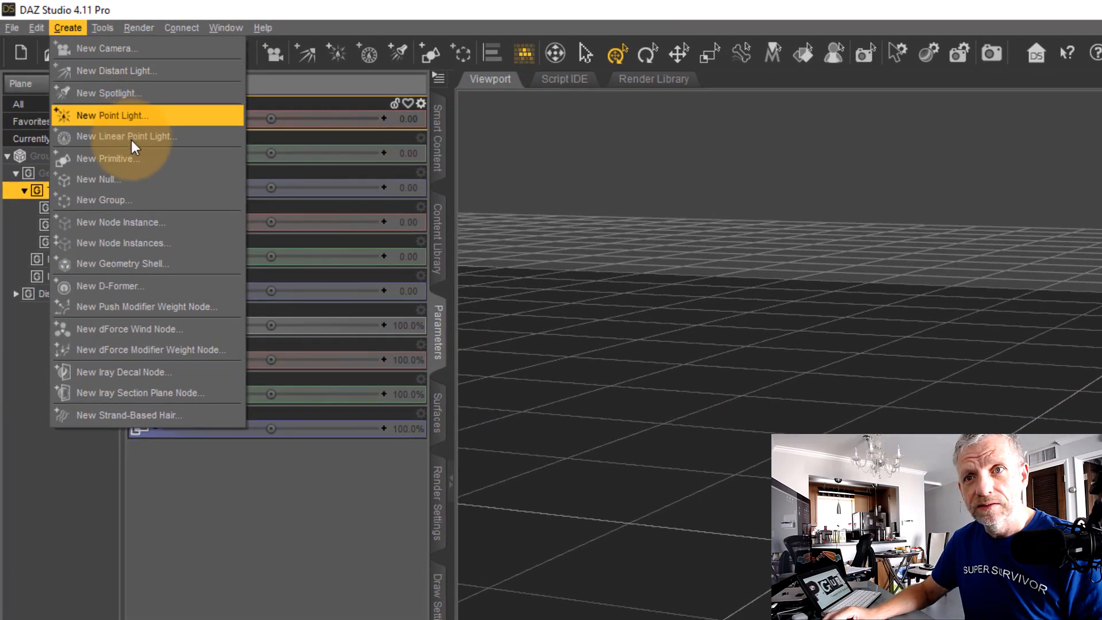
{"action": "left_click", "coordinate": [87, 106]}
{"action": "left_click", "coordinate": [316, 232]}
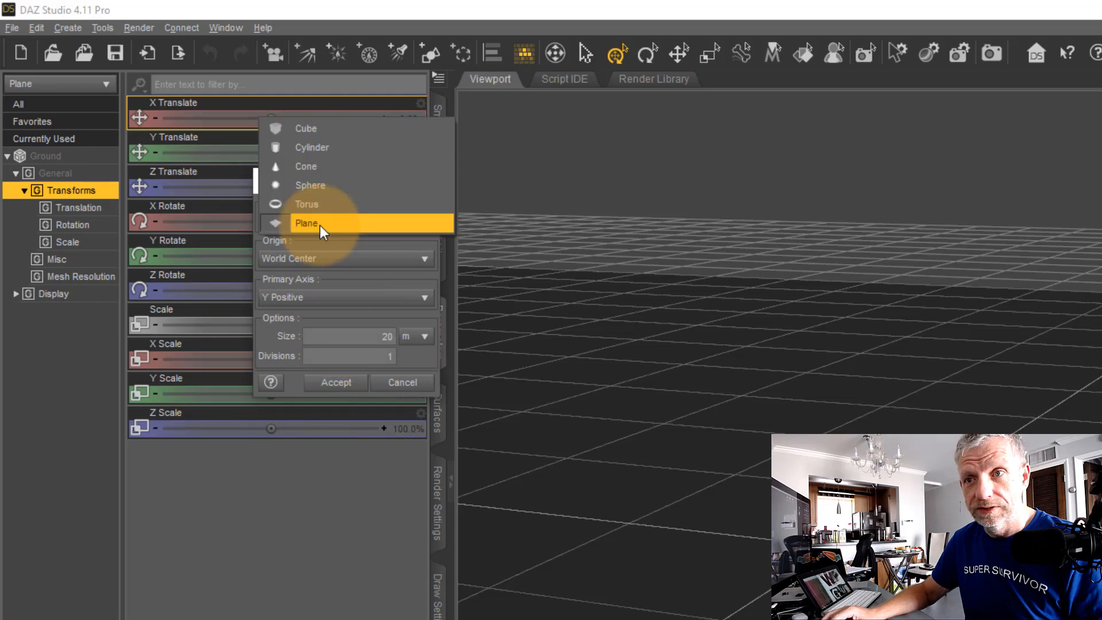
{"action": "left_click", "coordinate": [337, 181]}
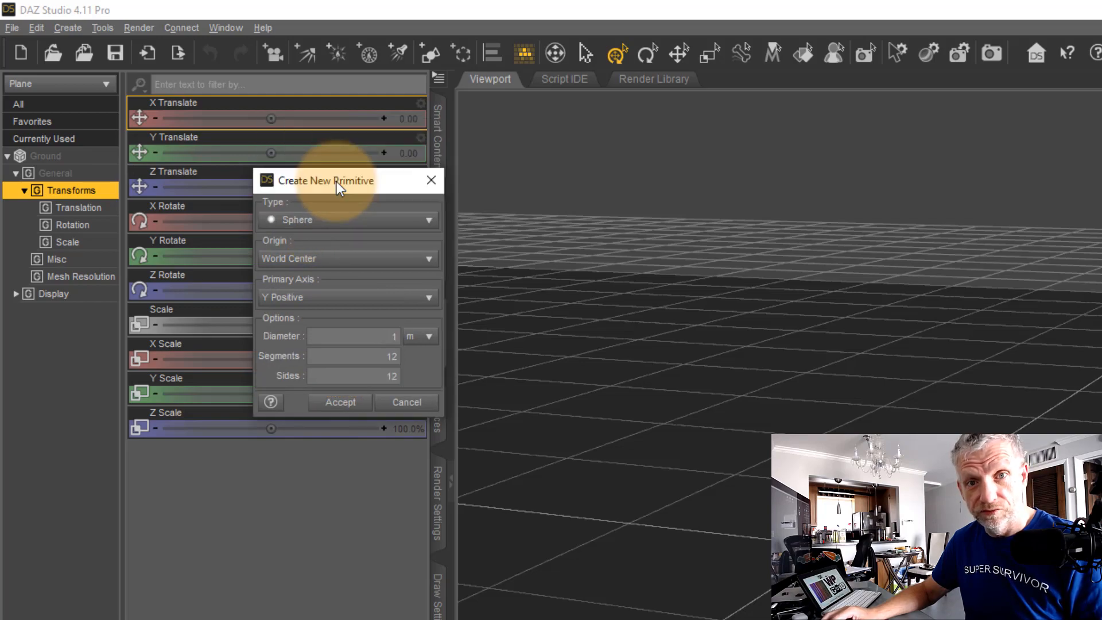
{"action": "left_click", "coordinate": [340, 402]}
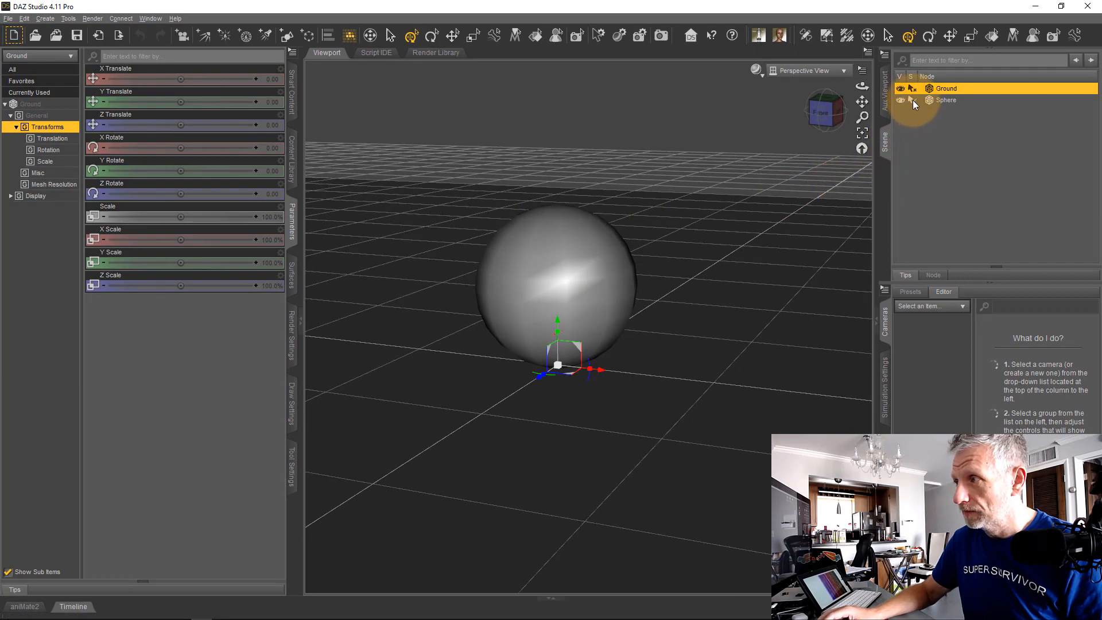
{"action": "left_click", "coordinate": [714, 327]}
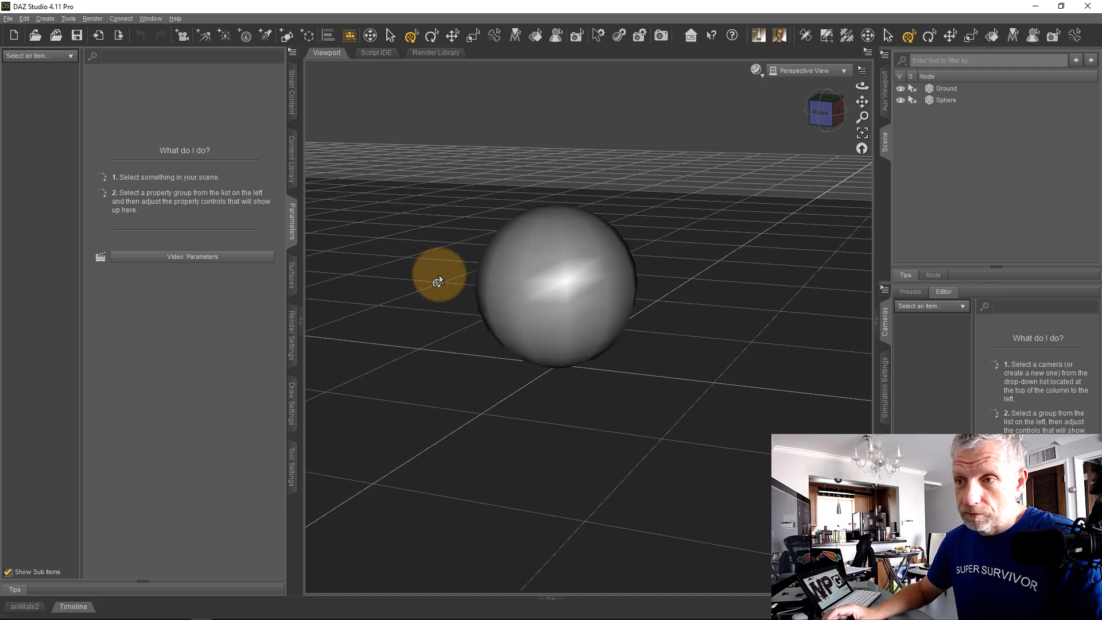
- Create a point light named PointLight 1 with default settings and switch the viewport back to its default preview lighting
{"action": "left_click", "coordinate": [49, 18]}
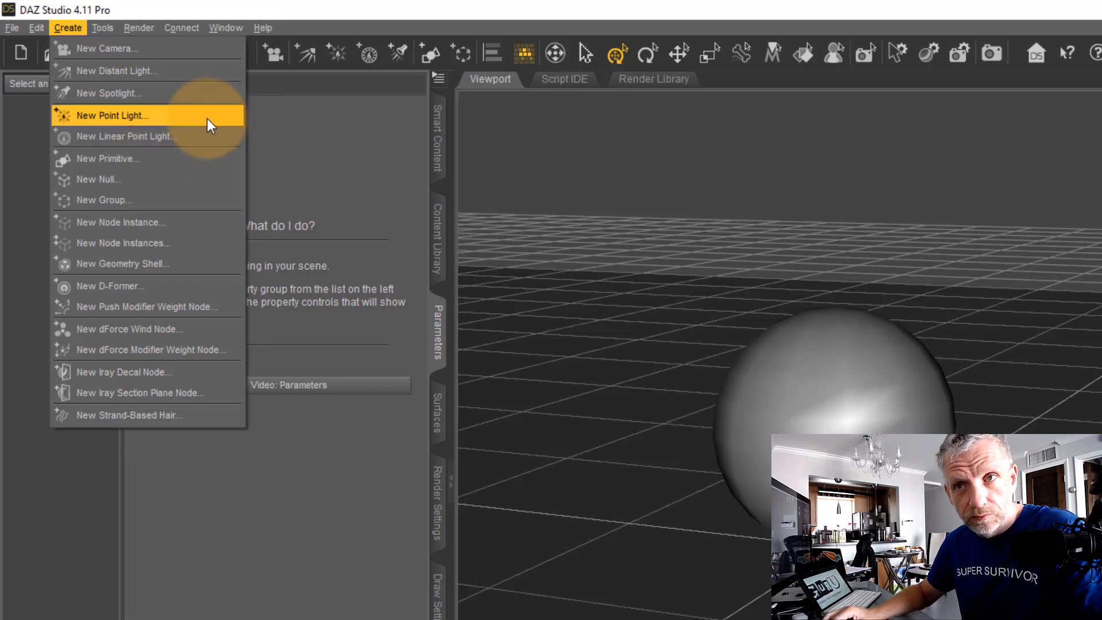
{"action": "left_click", "coordinate": [208, 118]}
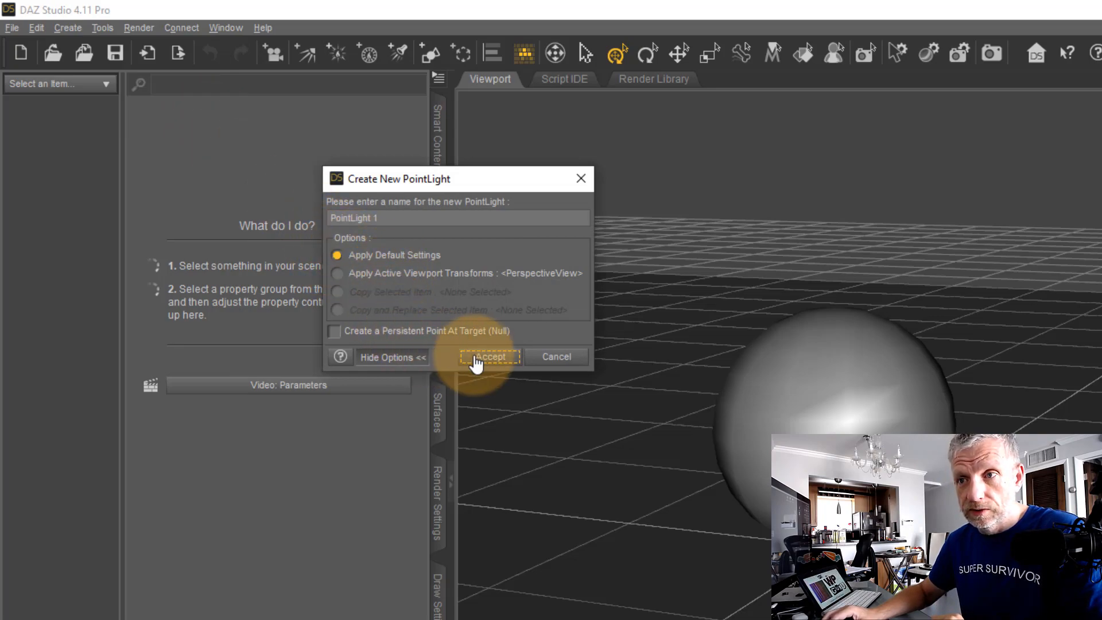
{"action": "left_click", "coordinate": [490, 358]}
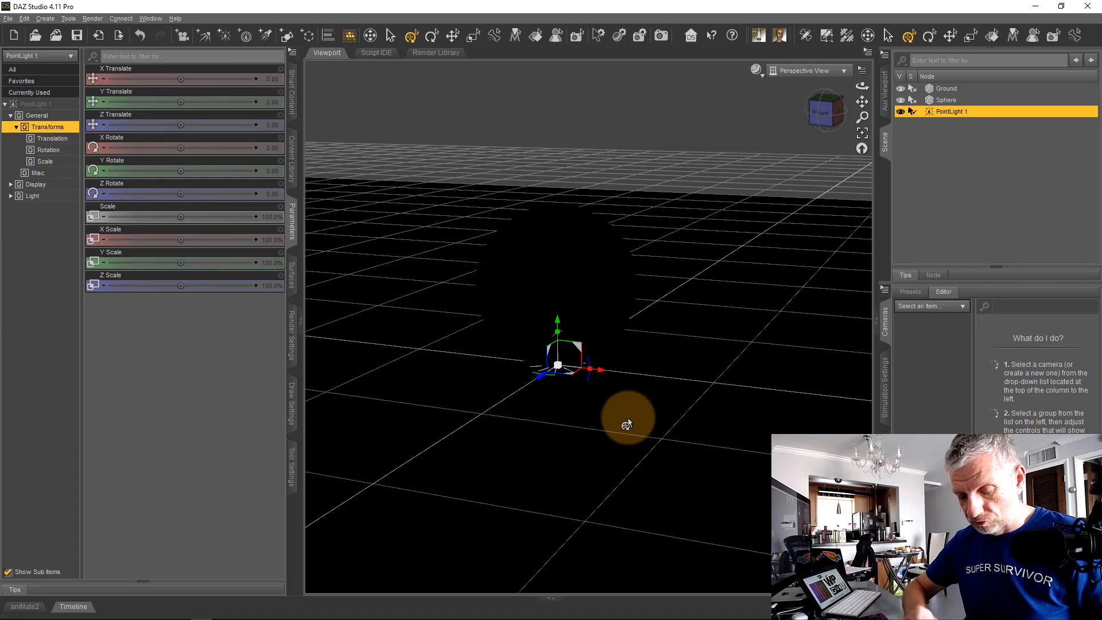
{"action": "key", "text": "ctrl+l"}
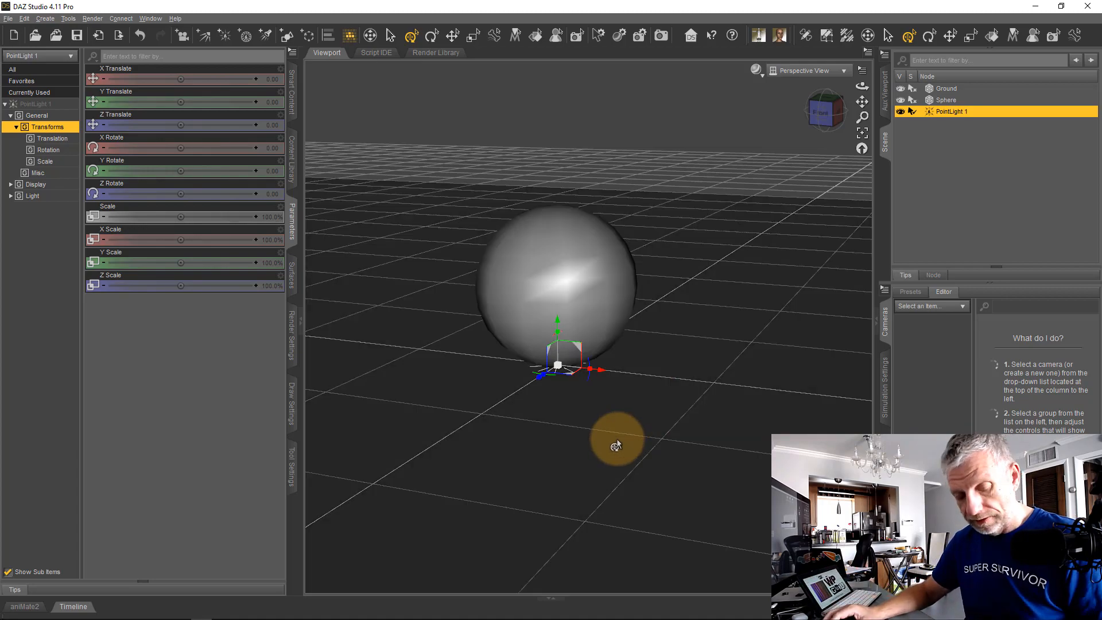
- Move the point light out beside the sphere to about 101 on Z and raise it to about 42 on Y
{"action": "middle_click_drag", "start_coordinate": [596, 420], "coordinate": [596, 419]}
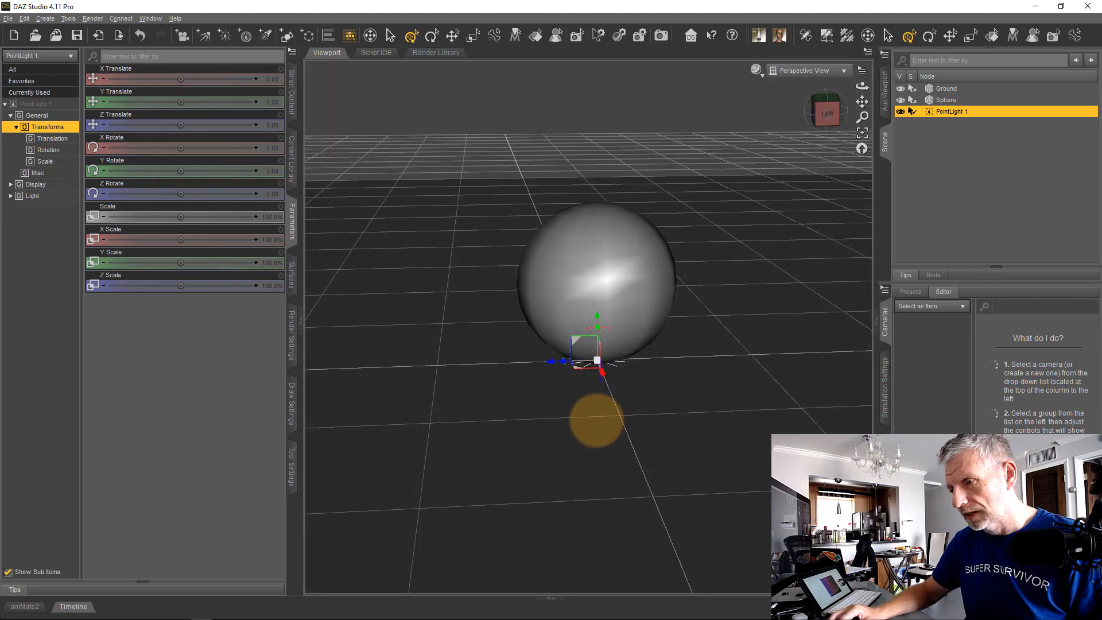
{"action": "left_click_drag", "start_coordinate": [547, 364], "coordinate": [386, 359]}
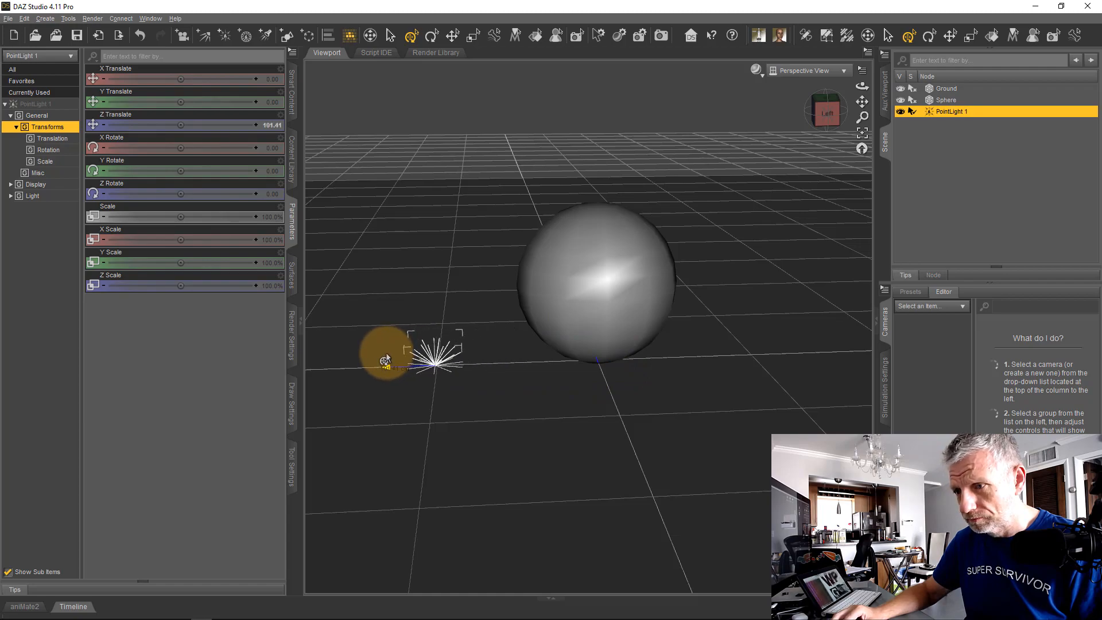
{"action": "left_click", "coordinate": [433, 319]}
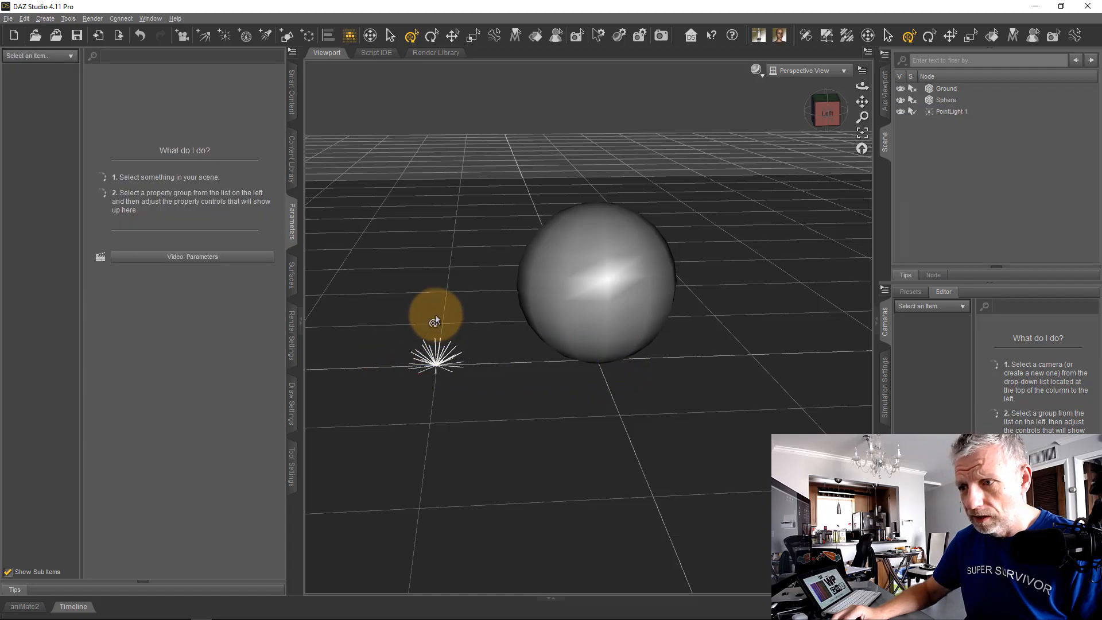
{"action": "left_click", "coordinate": [432, 348]}
{"action": "left_click", "coordinate": [433, 317]}
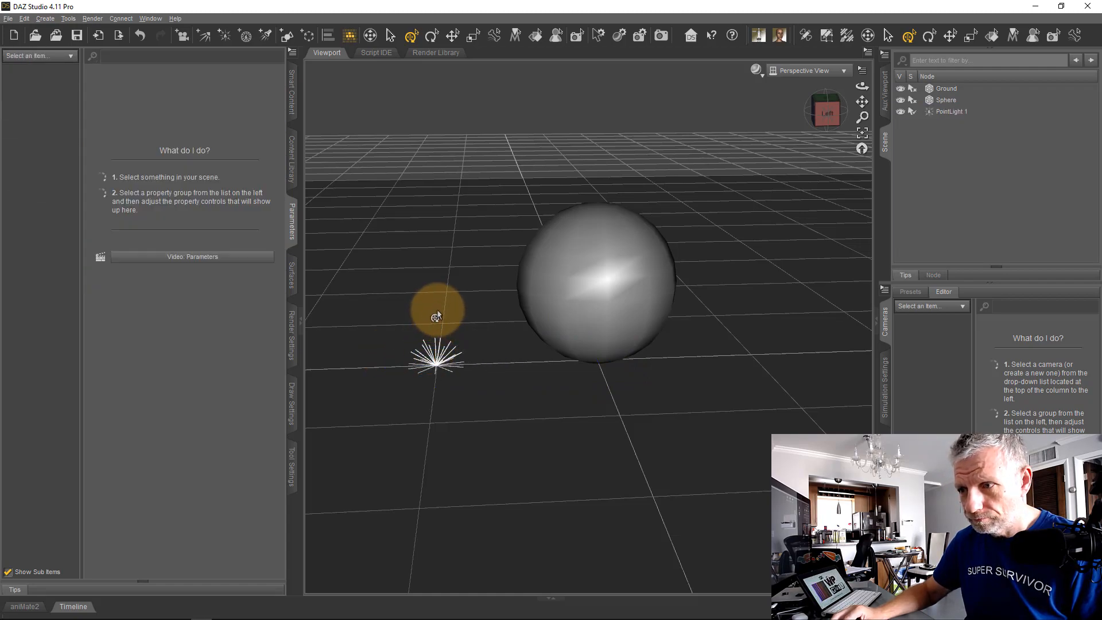
{"action": "left_click", "coordinate": [432, 351]}
{"action": "left_click_drag", "start_coordinate": [433, 322], "coordinate": [449, 253]}
{"action": "right_click_drag", "start_coordinate": [484, 350], "coordinate": [480, 352]}
{"action": "scroll", "coordinate": [480, 352], "scroll_direction": "up", "scroll_amount": 3}
{"action": "middle_click_drag", "start_coordinate": [481, 390], "coordinate": [481, 389]}
{"action": "right_click_drag", "start_coordinate": [482, 389], "coordinate": [481, 385]}
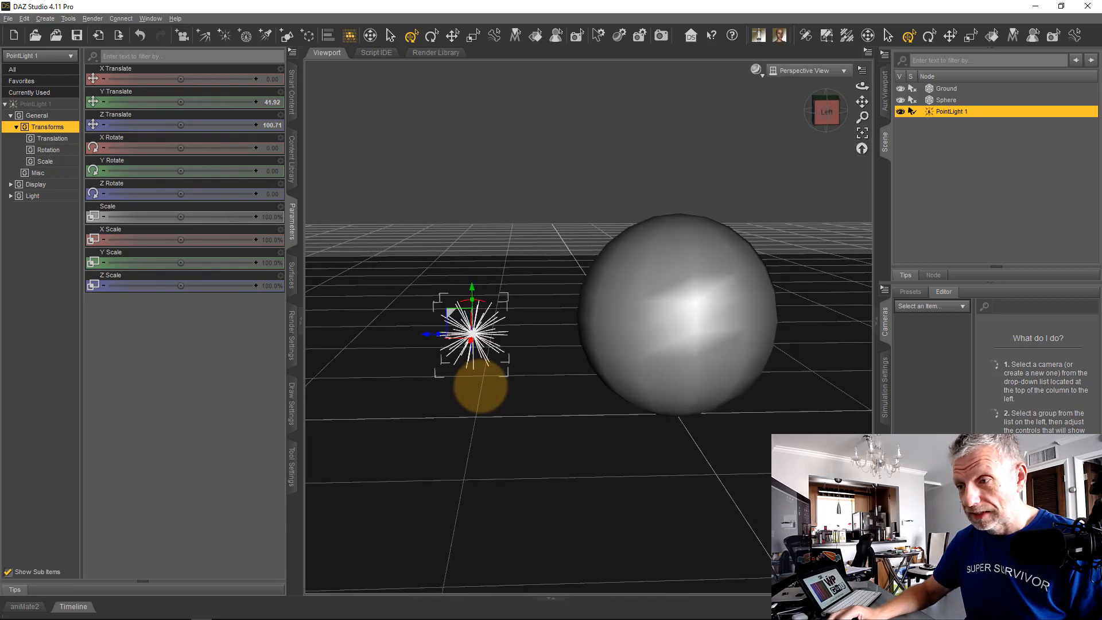
- Switch the viewport to the NVIDIA Iray draw style and set the Environment Map value to 0 in the render settings
{"action": "left_click", "coordinate": [756, 70]}
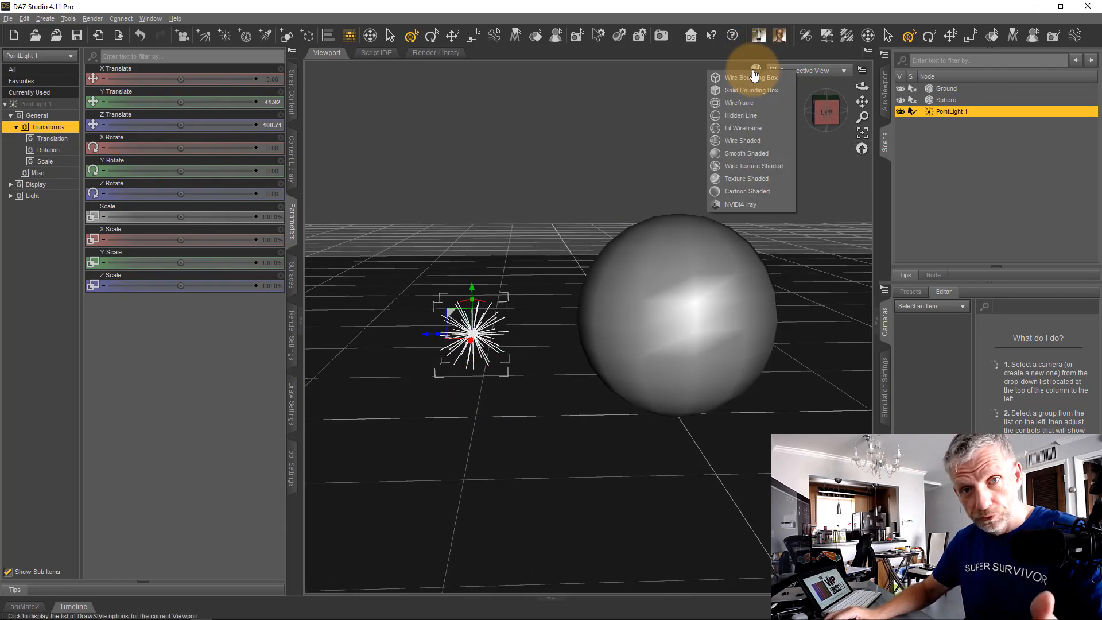
{"action": "left_click", "coordinate": [757, 204]}
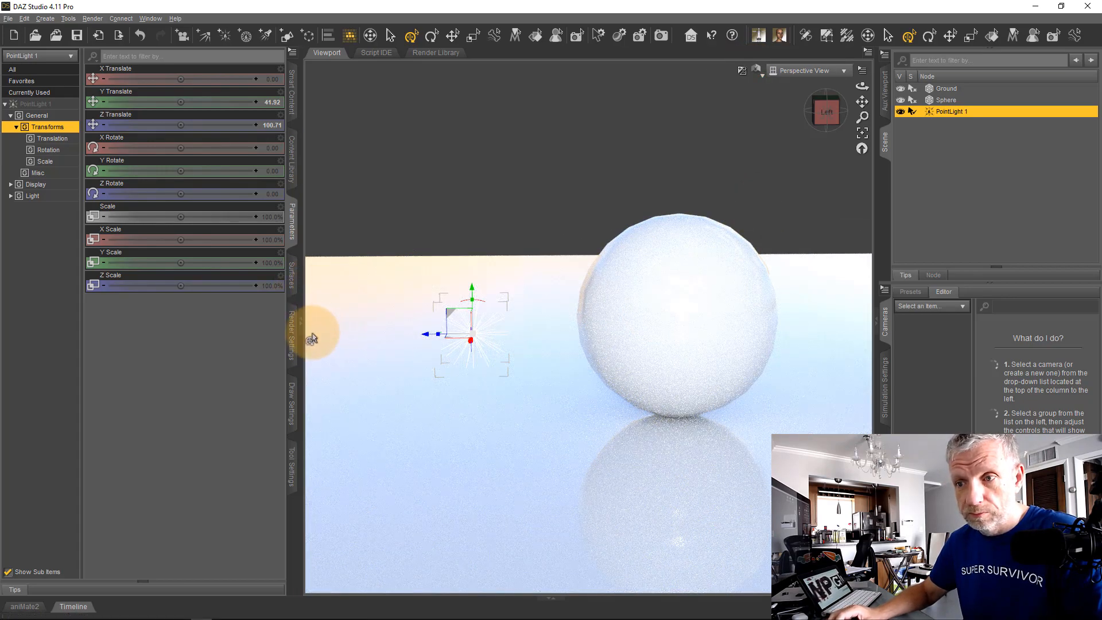
{"action": "left_click", "coordinate": [291, 337]}
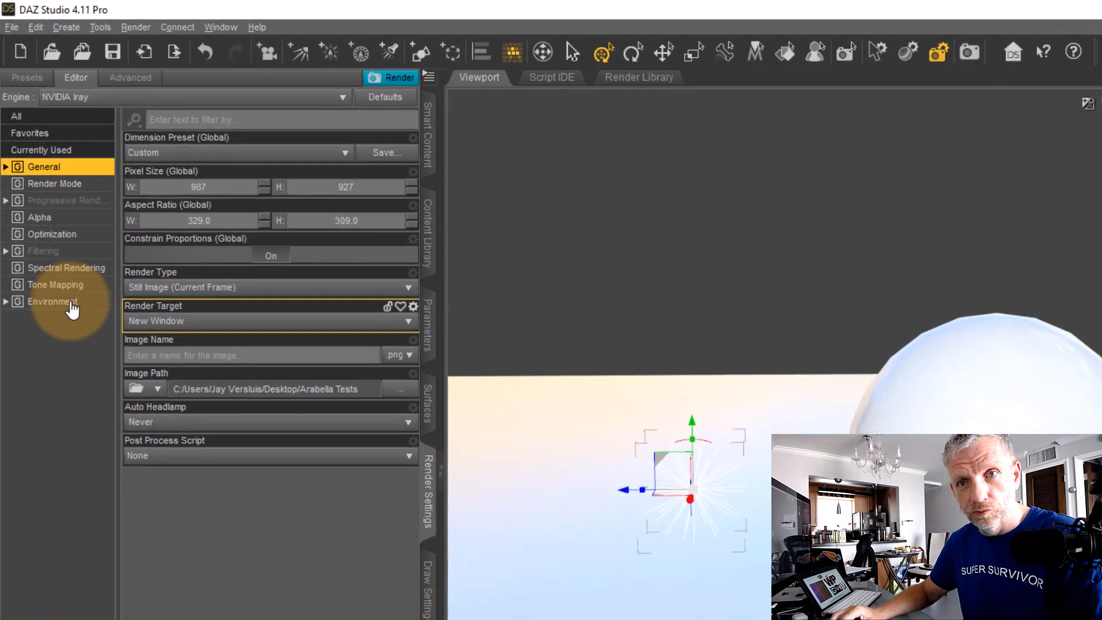
{"action": "left_click", "coordinate": [36, 206]}
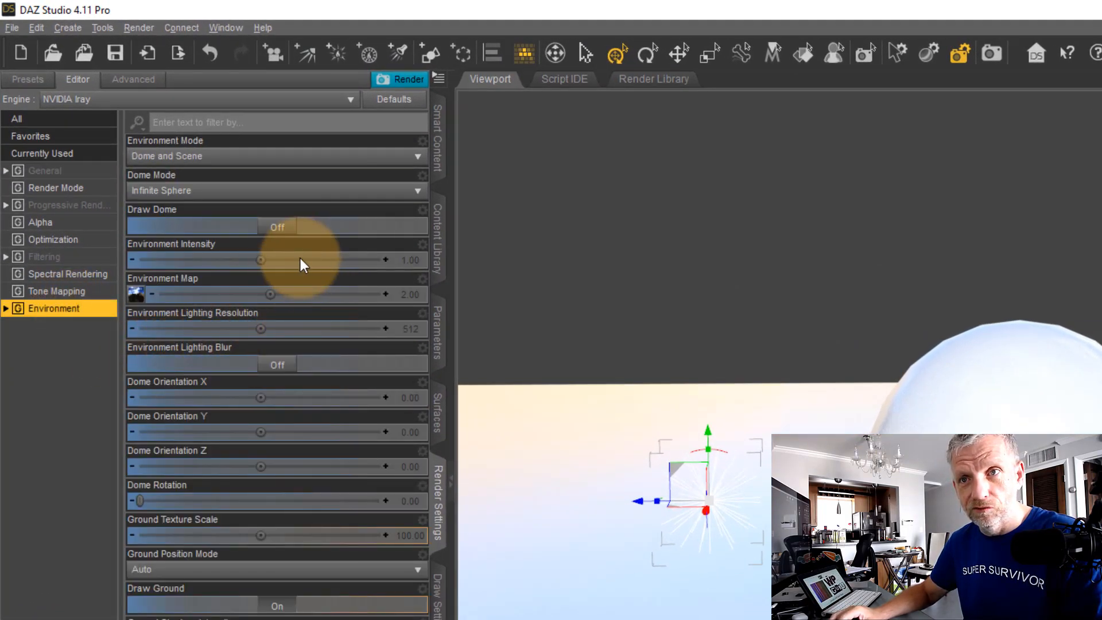
{"action": "left_click", "coordinate": [409, 295]}
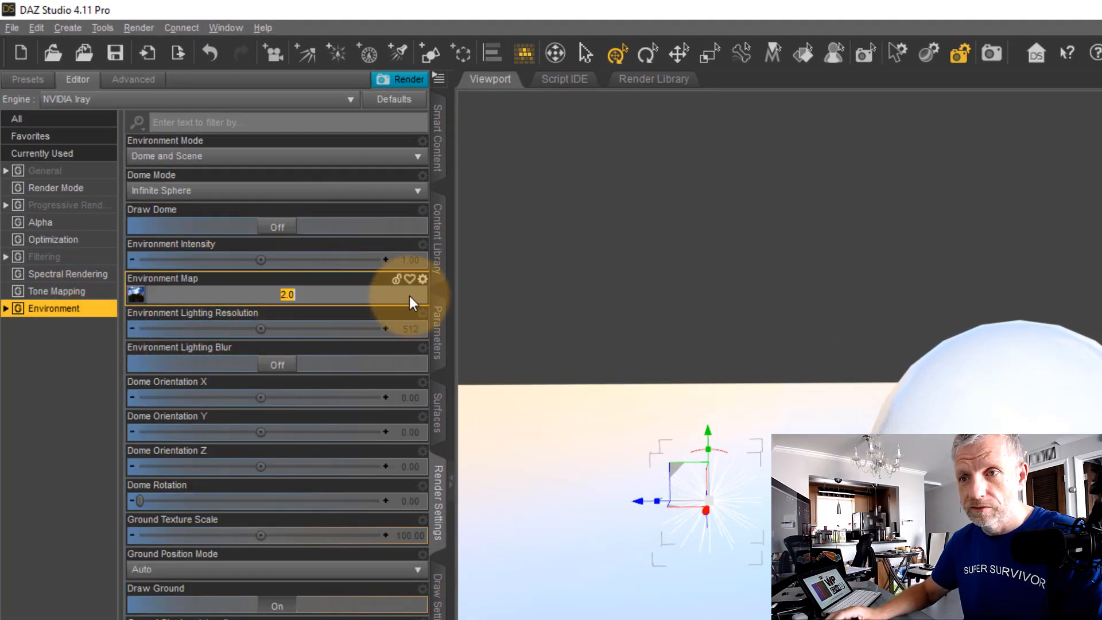
{"action": "type", "text": "0"}
{"action": "key", "text": "Return"}
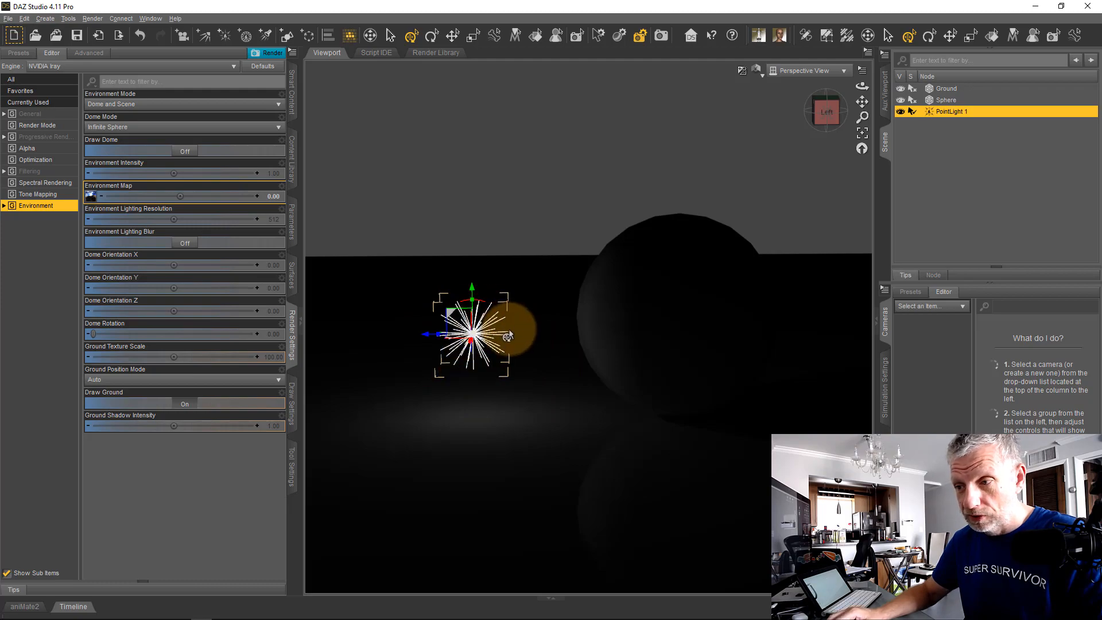
- Show the general render settings, and move the point light along Z close to the sphere and back away to compare the lighting
{"action": "scroll", "coordinate": [509, 335], "scroll_direction": "up", "scroll_amount": 3}
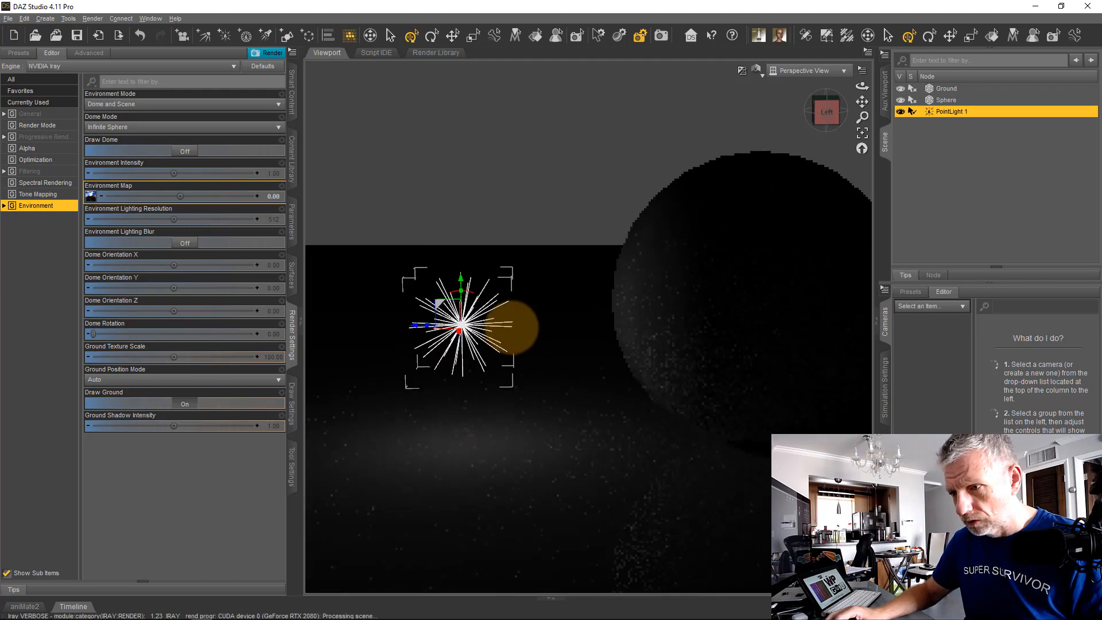
{"action": "middle_click_drag", "start_coordinate": [511, 328], "coordinate": [519, 322]}
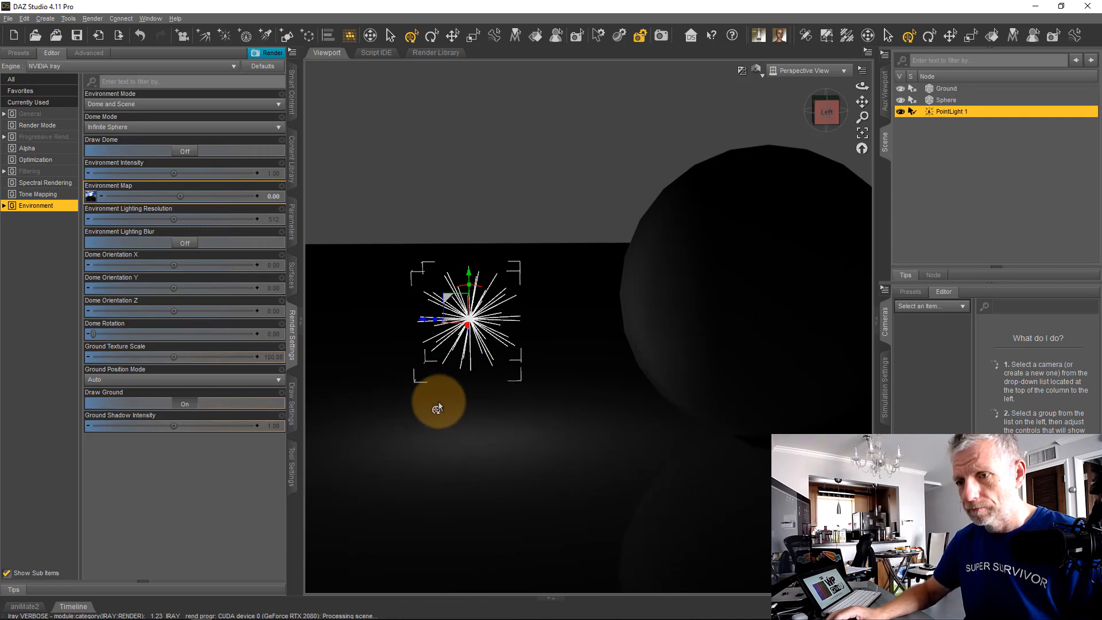
{"action": "left_click", "coordinate": [30, 113]}
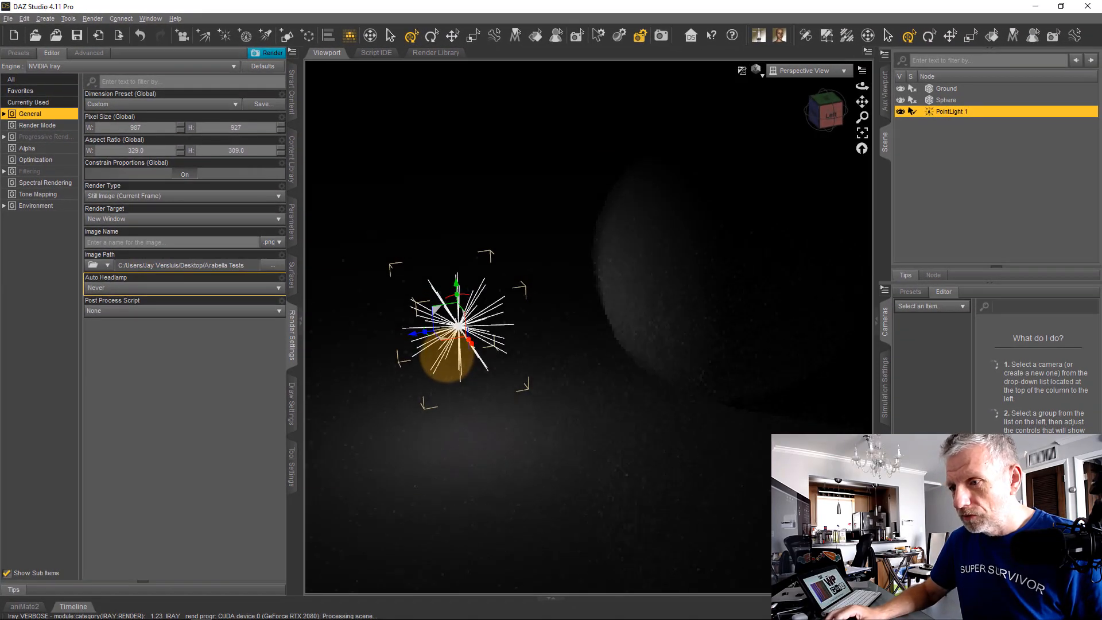
{"action": "mouse_move", "coordinate": [447, 356]}
{"action": "middle_mouse_down"}
{"action": "mouse_move", "coordinate": [444, 368]}
{"action": "mouse_move", "coordinate": [460, 355]}
{"action": "mouse_move", "coordinate": [449, 354]}
{"action": "middle_mouse_up"}
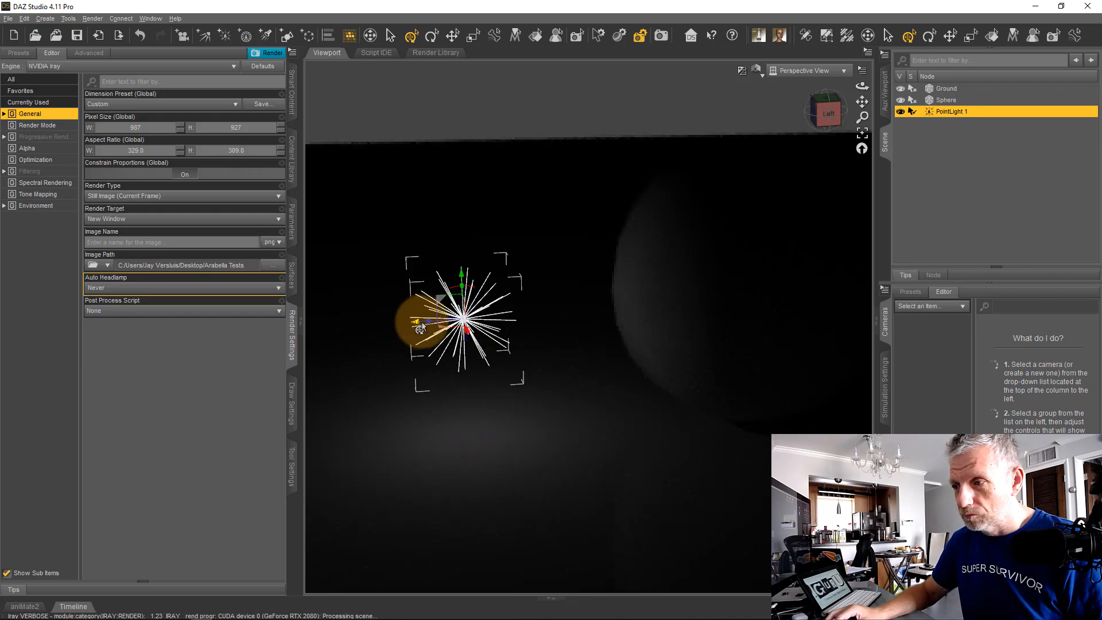
{"action": "left_click_drag", "start_coordinate": [416, 329], "coordinate": [563, 322]}
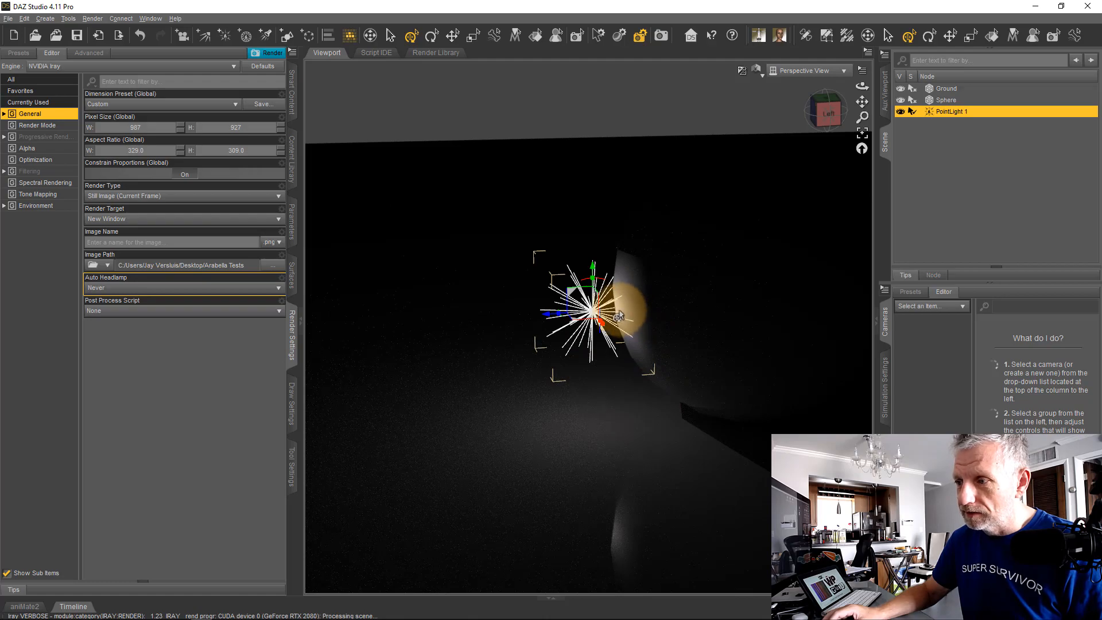
{"action": "scroll", "coordinate": [623, 363], "scroll_direction": "up", "scroll_amount": 2}
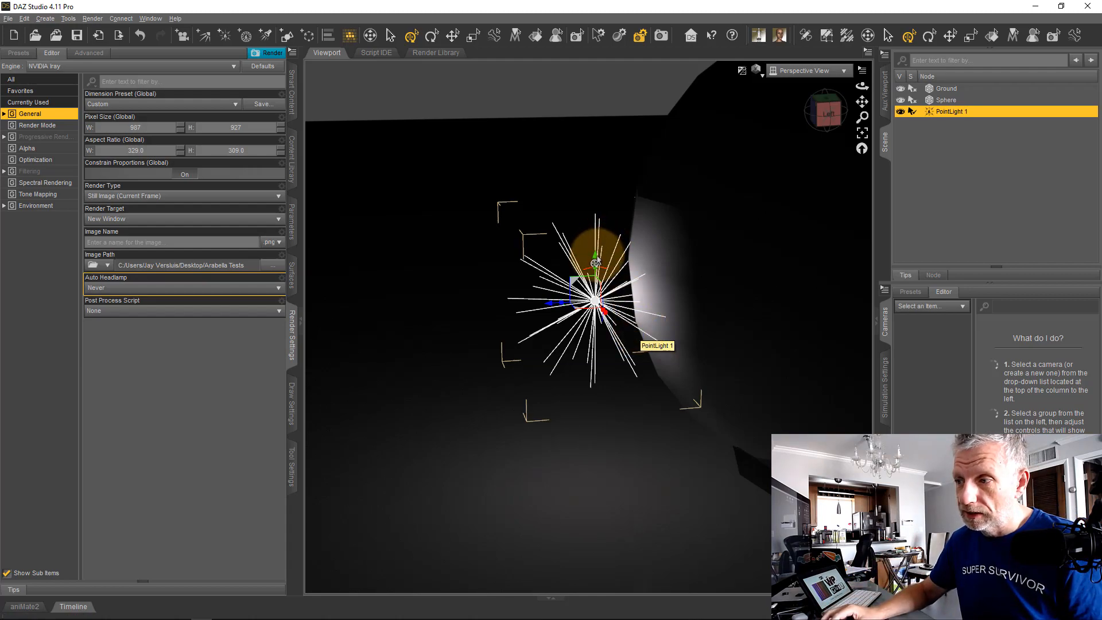
{"action": "mouse_move", "coordinate": [549, 310]}
{"action": "left_mouse_down"}
{"action": "mouse_move", "coordinate": [443, 303]}
{"action": "mouse_move", "coordinate": [484, 320]}
{"action": "left_mouse_up"}
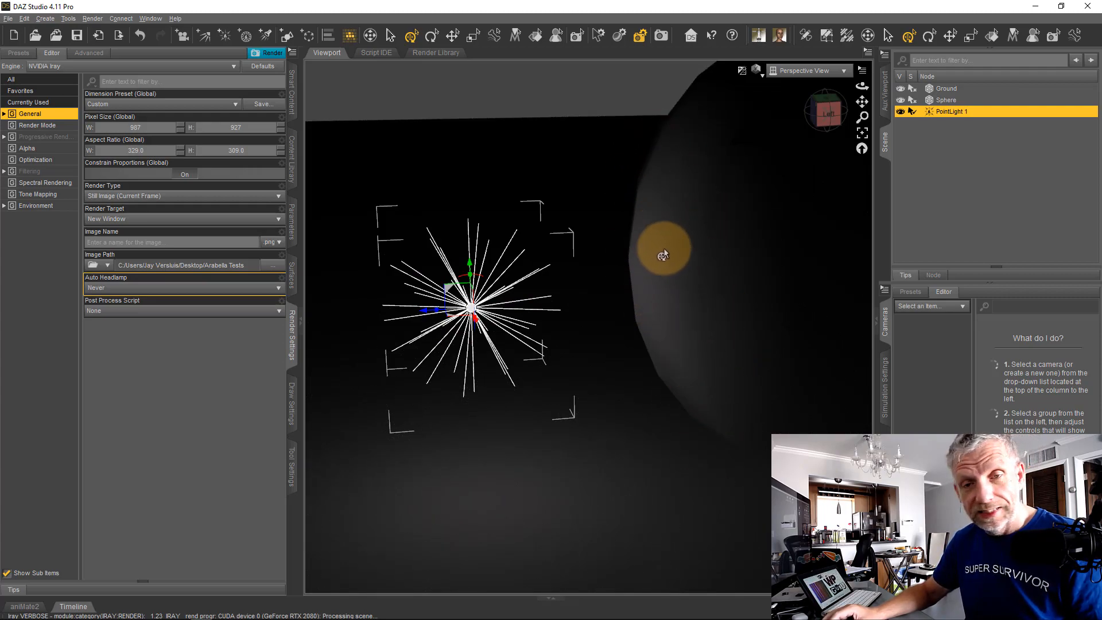
- Lower the point light toward the ground, raise it back up, and reposition it along Z a short distance from the sphere
{"action": "left_click_drag", "start_coordinate": [470, 265], "coordinate": [465, 331]}
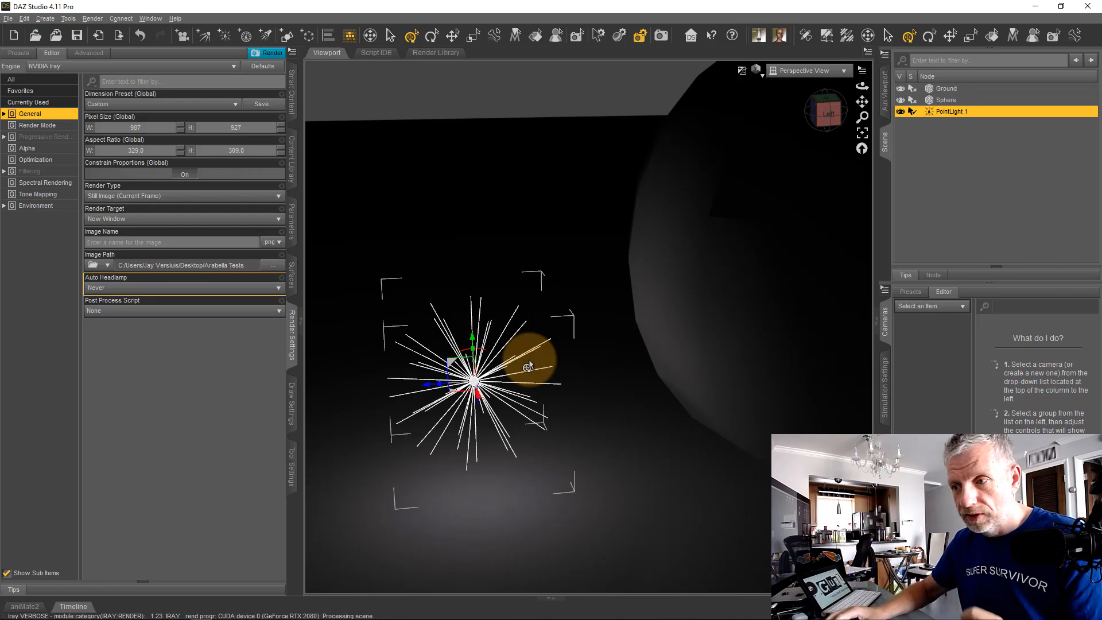
{"action": "left_click_drag", "start_coordinate": [471, 355], "coordinate": [510, 401]}
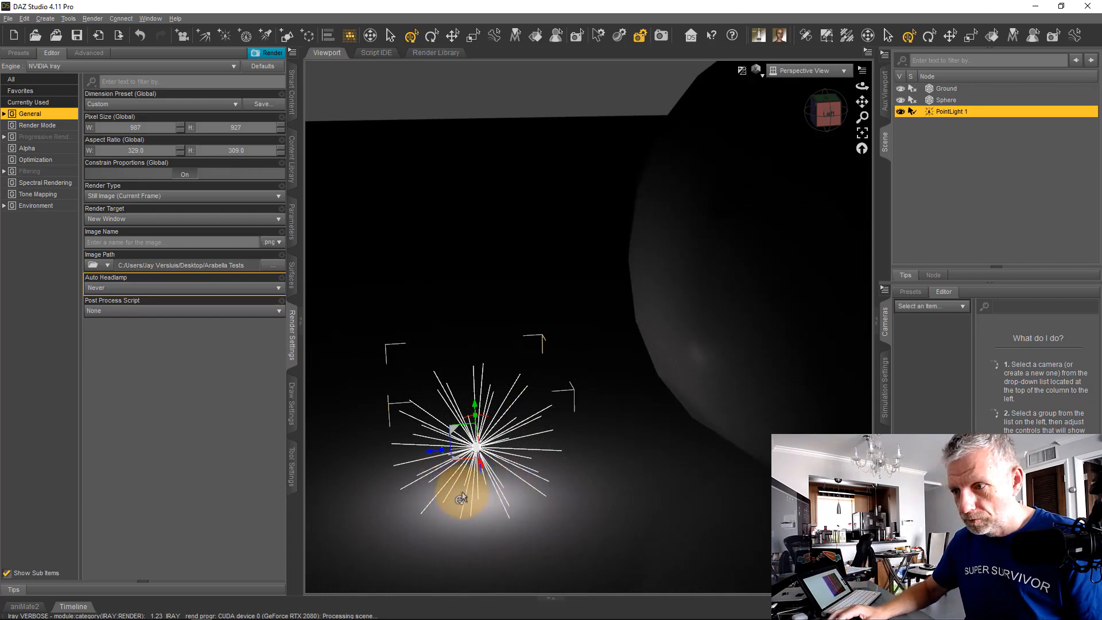
{"action": "left_click_drag", "start_coordinate": [475, 409], "coordinate": [482, 290]}
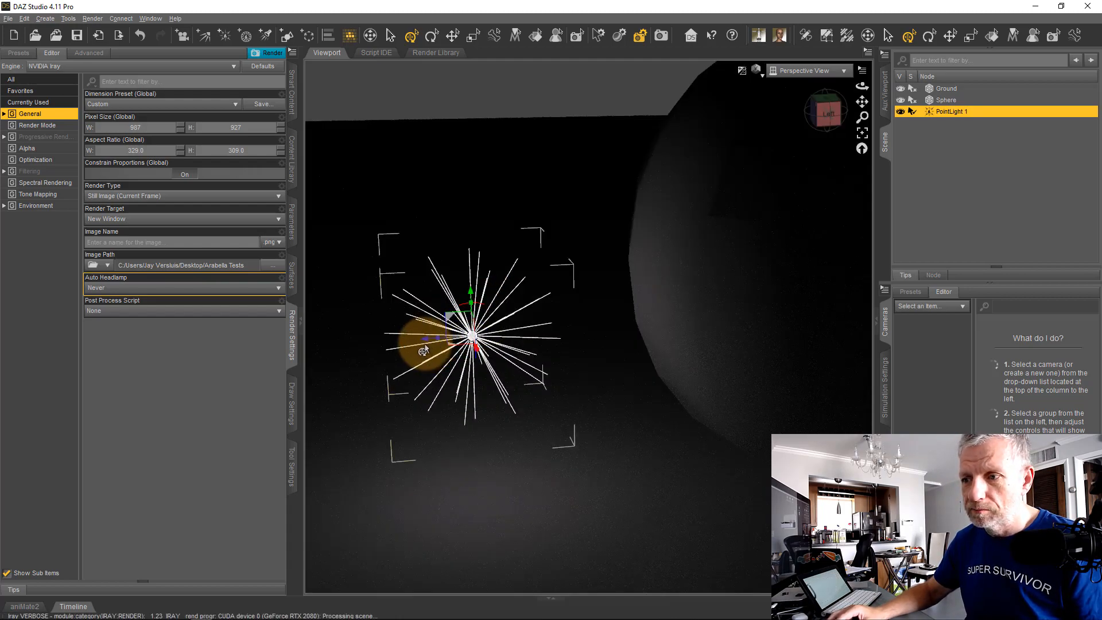
{"action": "left_click_drag", "start_coordinate": [426, 343], "coordinate": [520, 344]}
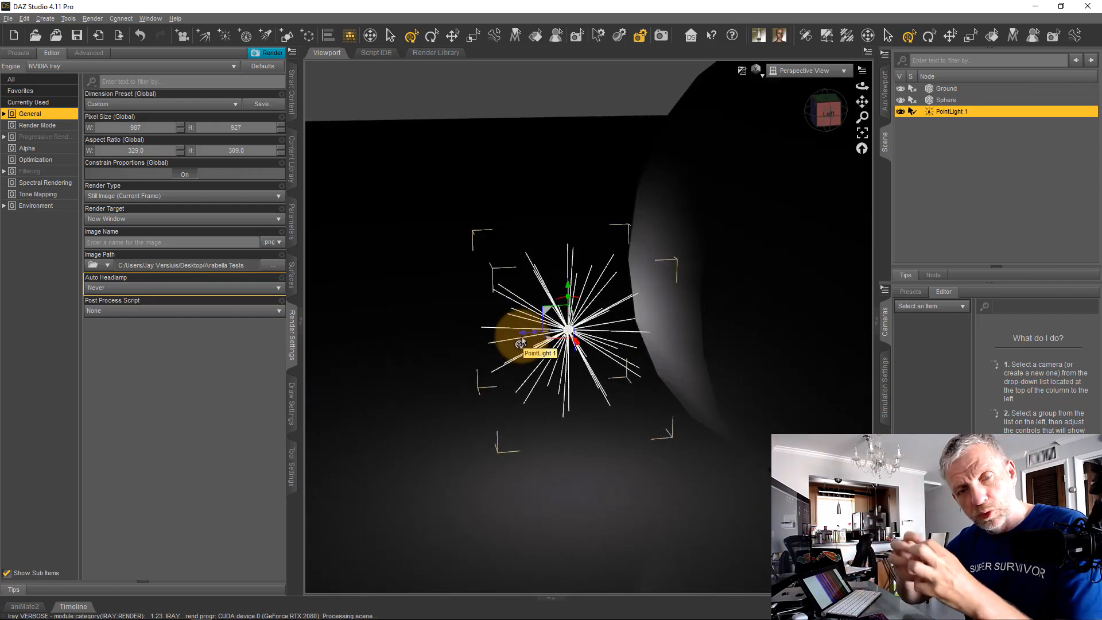
{"action": "left_click_drag", "start_coordinate": [521, 338], "coordinate": [398, 304]}
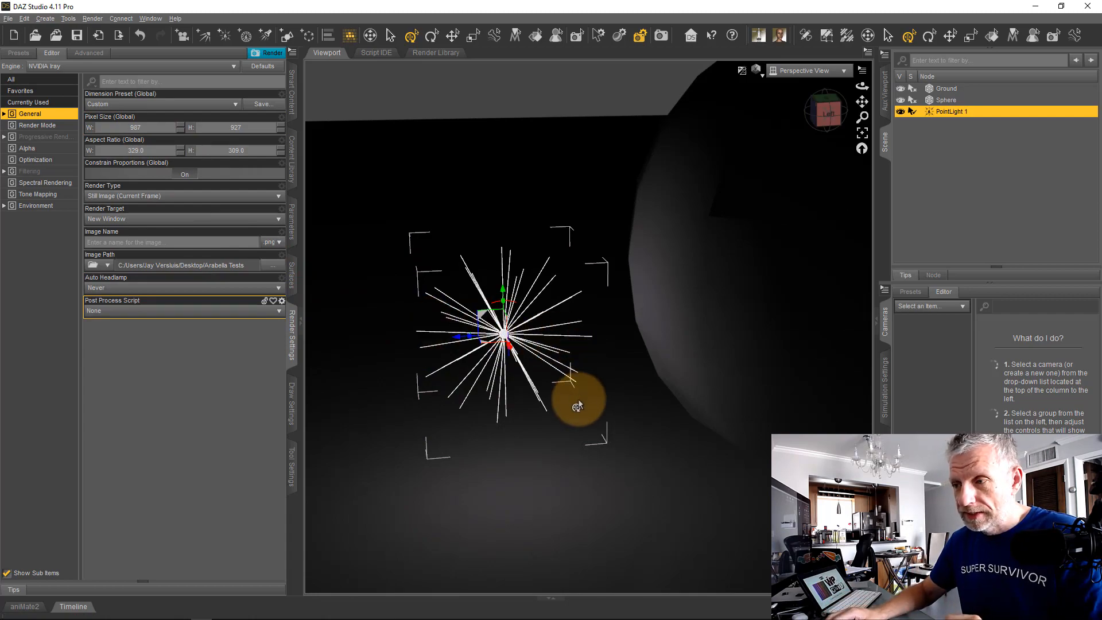
- Show the point light's Light parameters and turn Photometric Mode off
{"action": "mouse_move", "coordinate": [574, 417]}
{"action": "middle_mouse_down"}
{"action": "mouse_move", "coordinate": [537, 324]}
{"action": "mouse_move", "coordinate": [539, 450]}
{"action": "middle_mouse_up"}
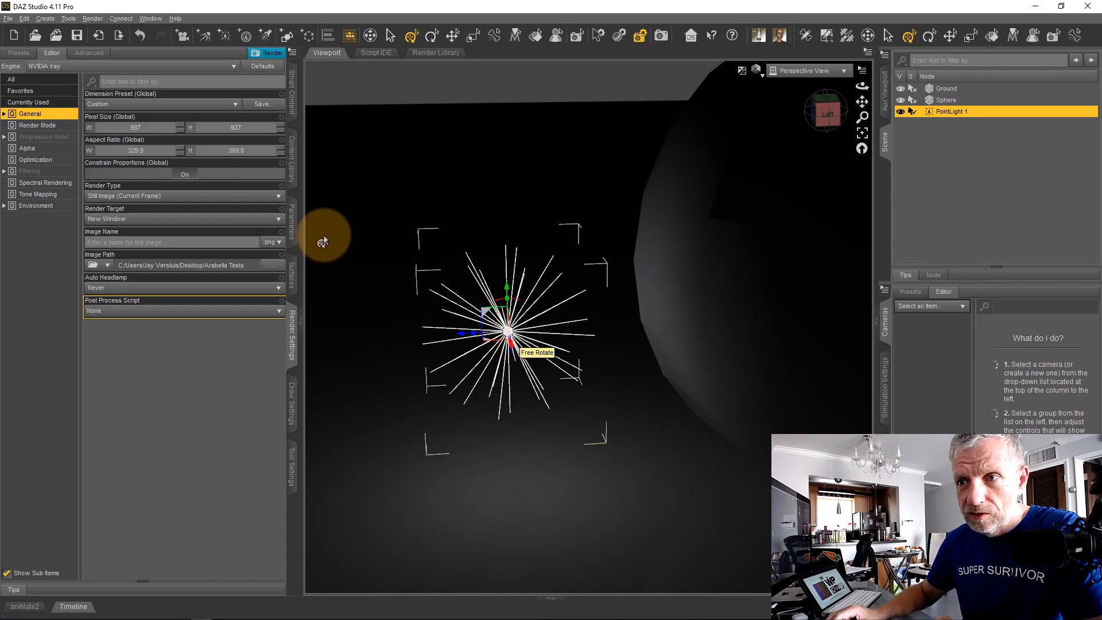
{"action": "left_click", "coordinate": [293, 221]}
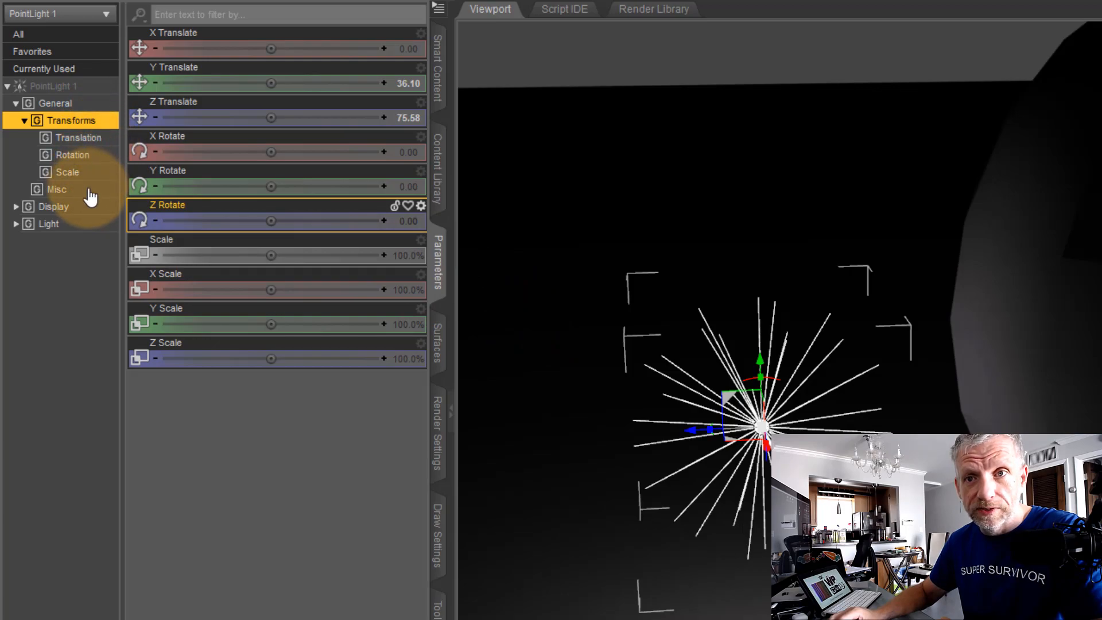
{"action": "left_click", "coordinate": [17, 225]}
{"action": "left_click", "coordinate": [67, 224]}
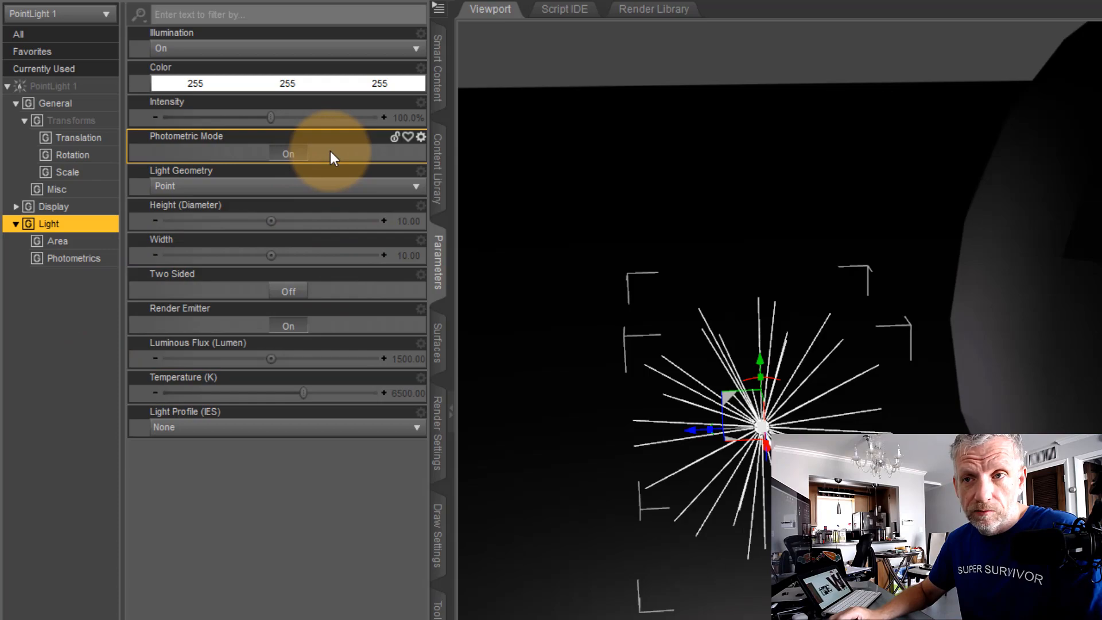
{"action": "left_click", "coordinate": [301, 155]}
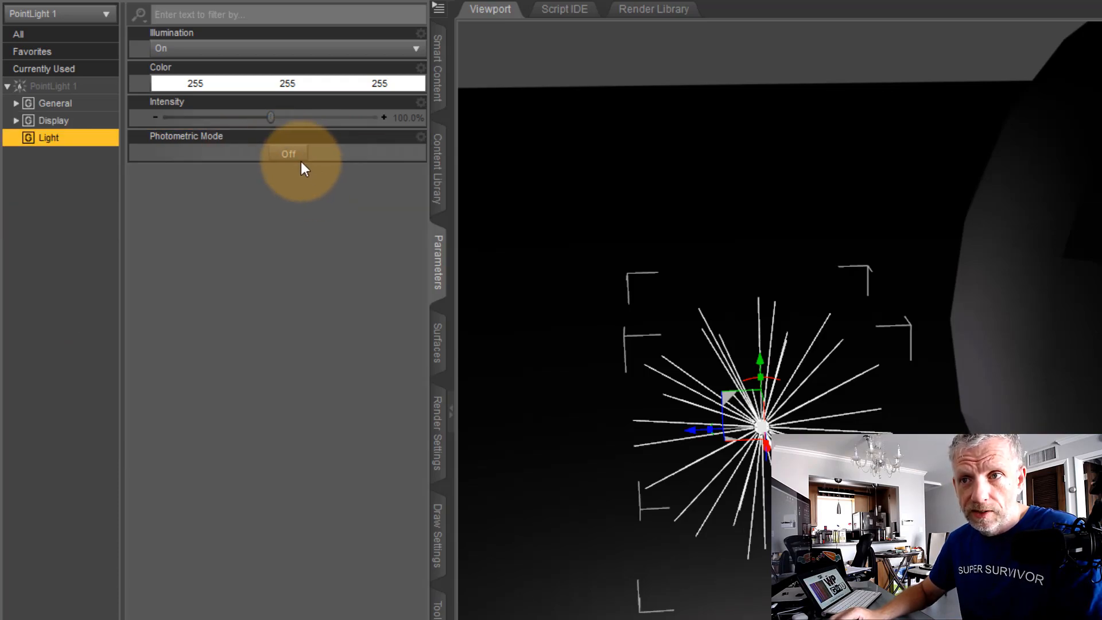
{"action": "left_click", "coordinate": [300, 156]}
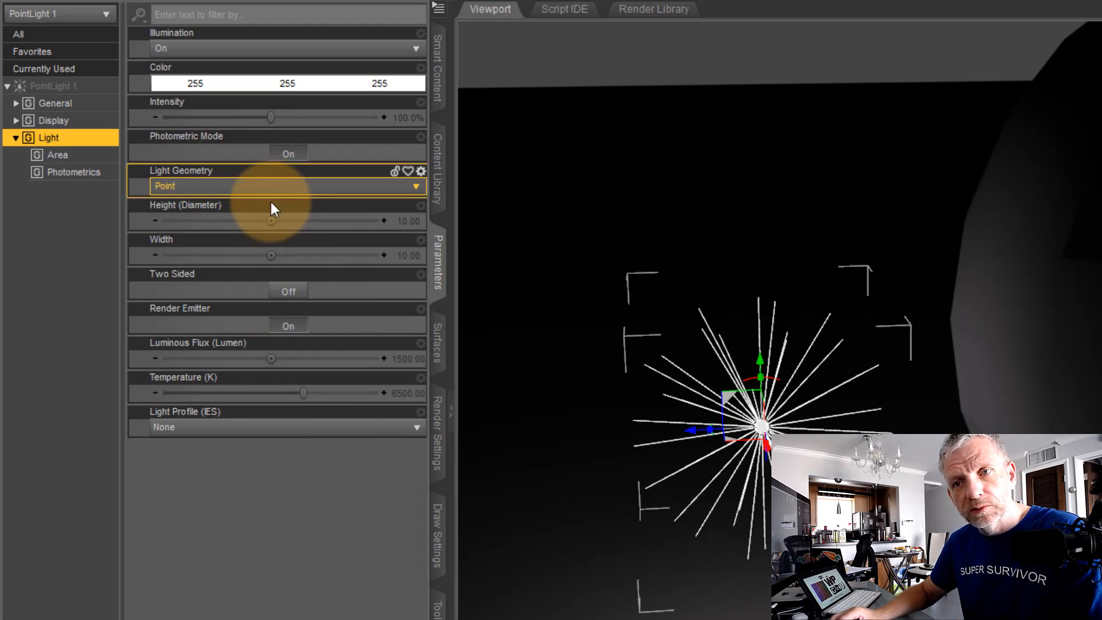
{"action": "left_click", "coordinate": [292, 157]}
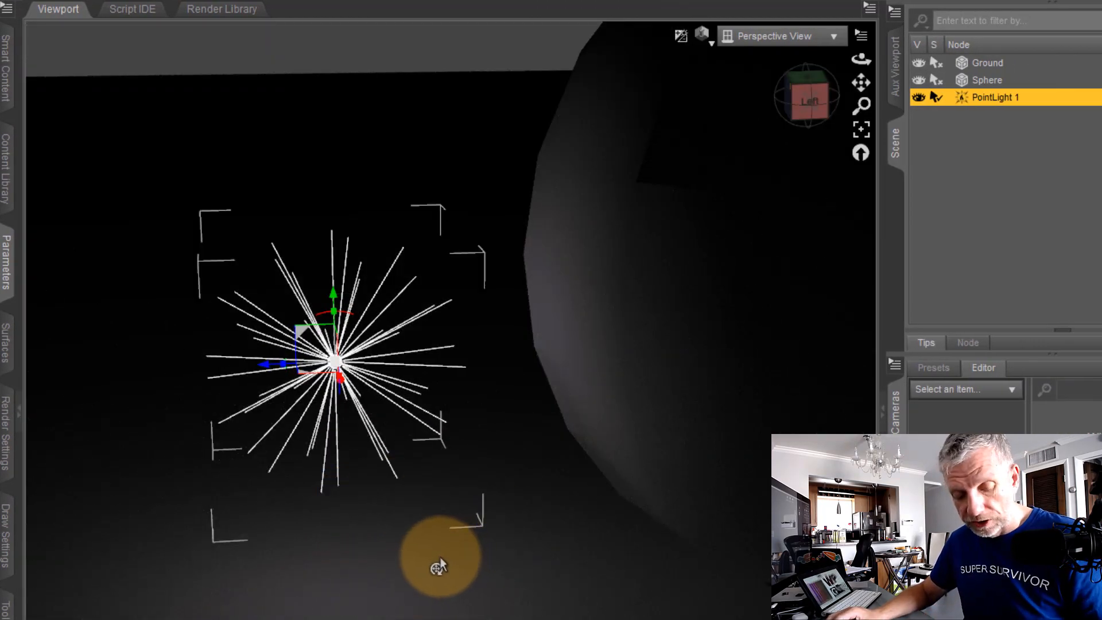
- Move the point light along Z closer to the sphere
{"action": "left_click_drag", "start_coordinate": [440, 557], "coordinate": [410, 520]}
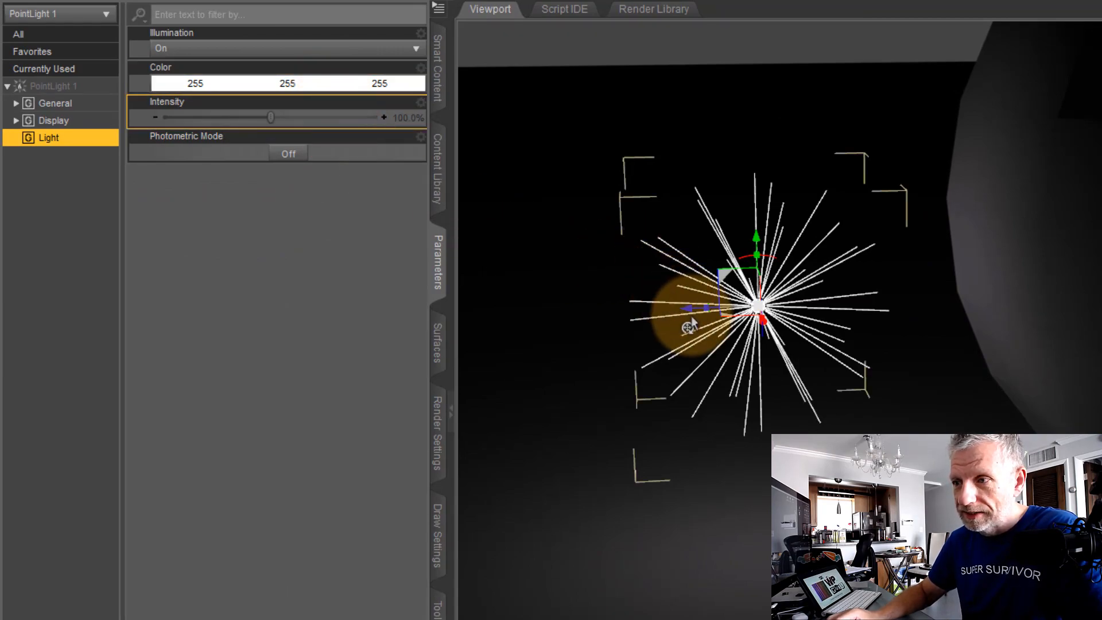
{"action": "left_click_drag", "start_coordinate": [689, 317], "coordinate": [819, 334]}
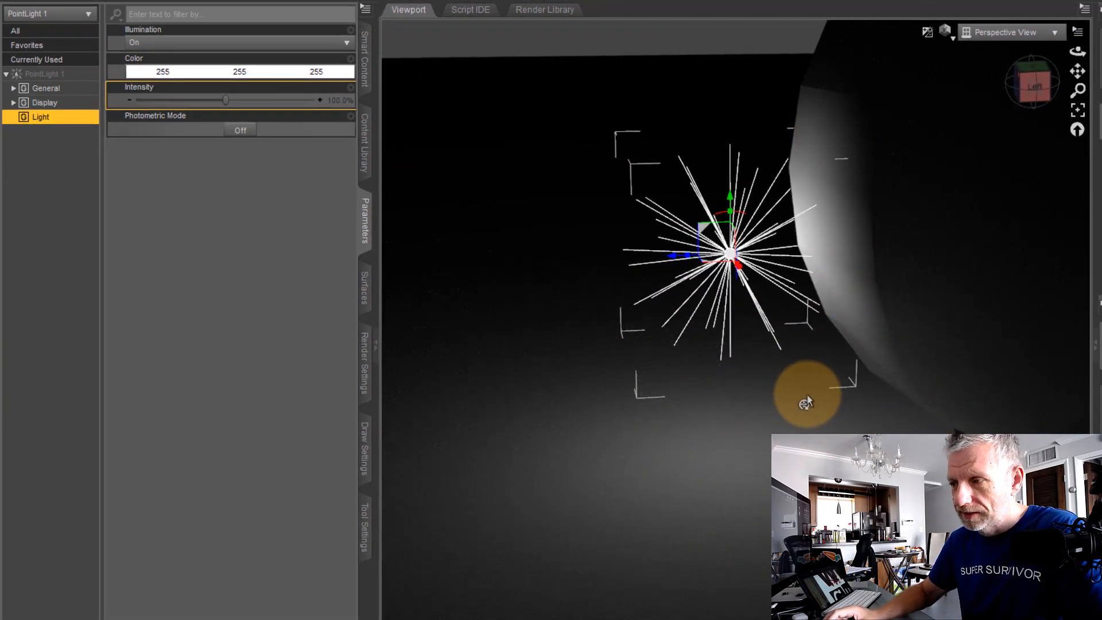
{"action": "middle_click_drag", "start_coordinate": [853, 366], "coordinate": [871, 352]}
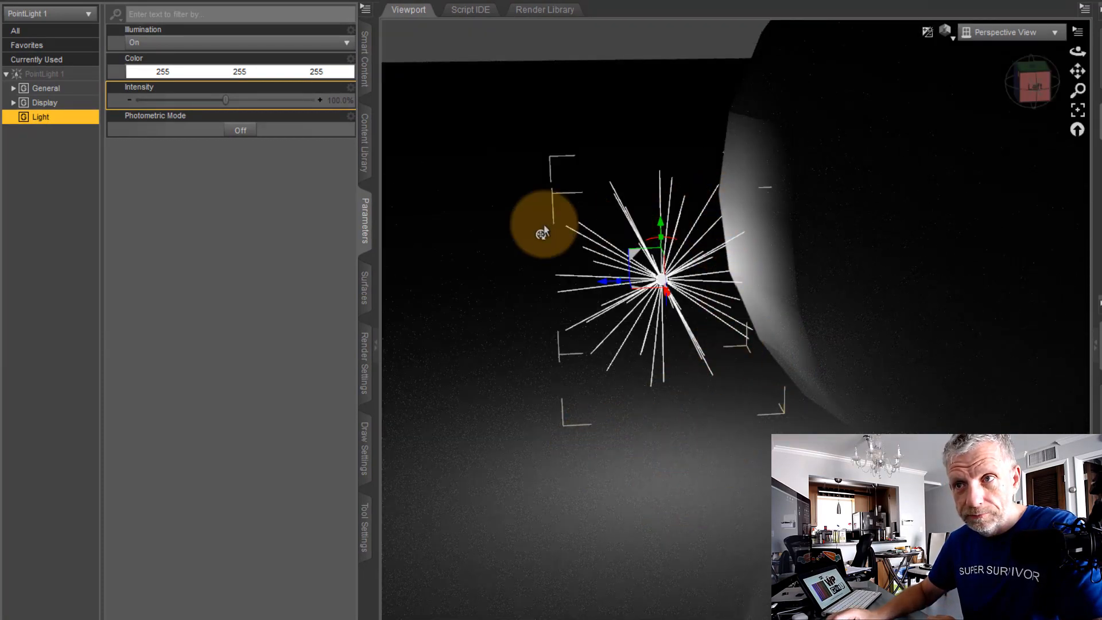
- Try the point light's color as pink (255, 128, 192), orange (255, 128, 64) and cyan (0, 255, 255)
{"action": "left_click", "coordinate": [279, 78]}
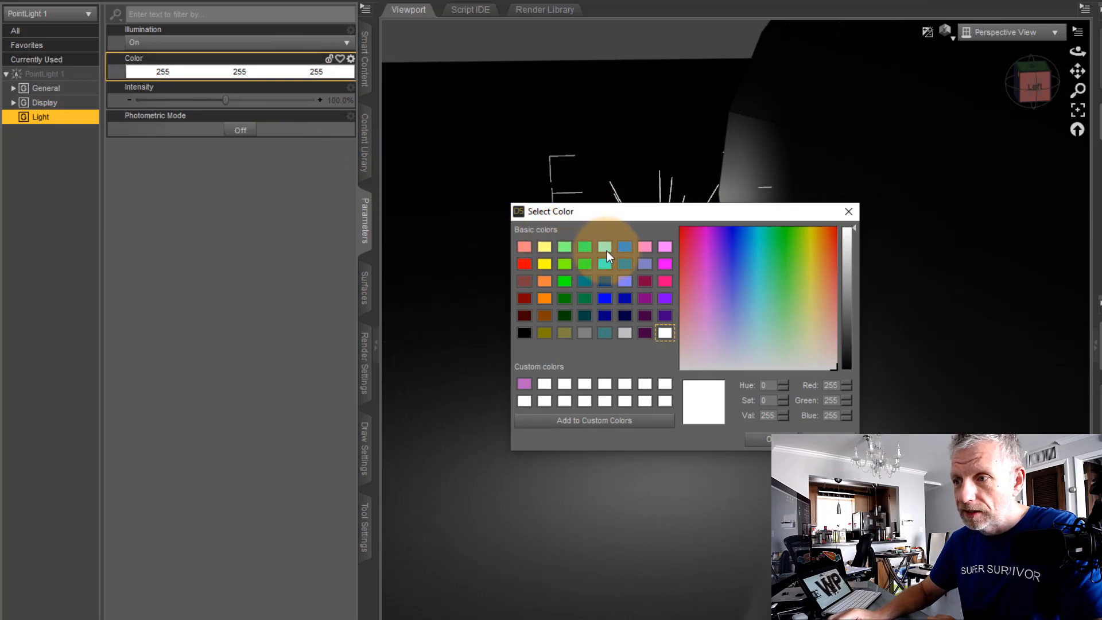
{"action": "left_click", "coordinate": [645, 246]}
{"action": "left_click", "coordinate": [770, 440]}
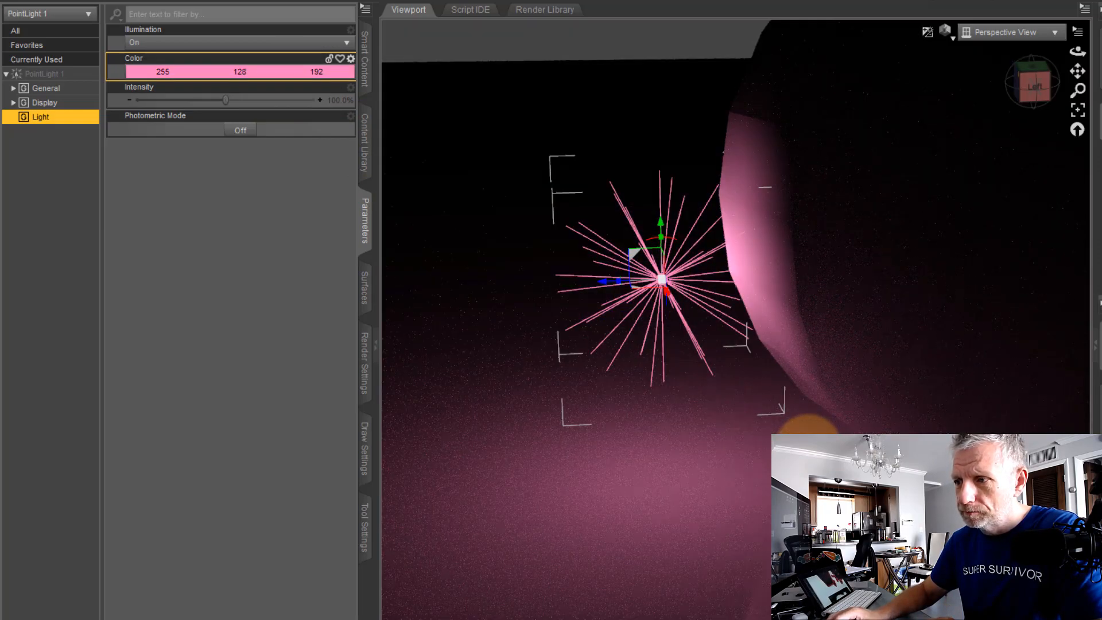
{"action": "left_click", "coordinate": [291, 75]}
{"action": "left_click", "coordinate": [524, 247]}
{"action": "left_click", "coordinate": [755, 440]}
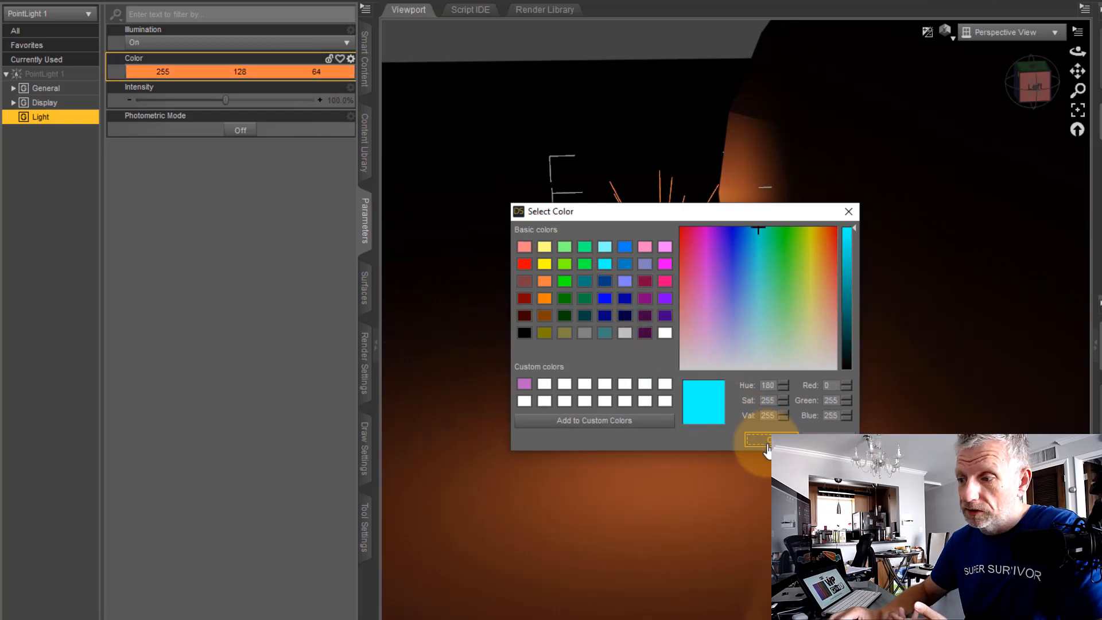
{"action": "left_click", "coordinate": [755, 439]}
- Try dark red (128, 0, 0) as the point light's color, and restore it to white (255, 255, 255)
{"action": "left_click", "coordinate": [292, 74]}
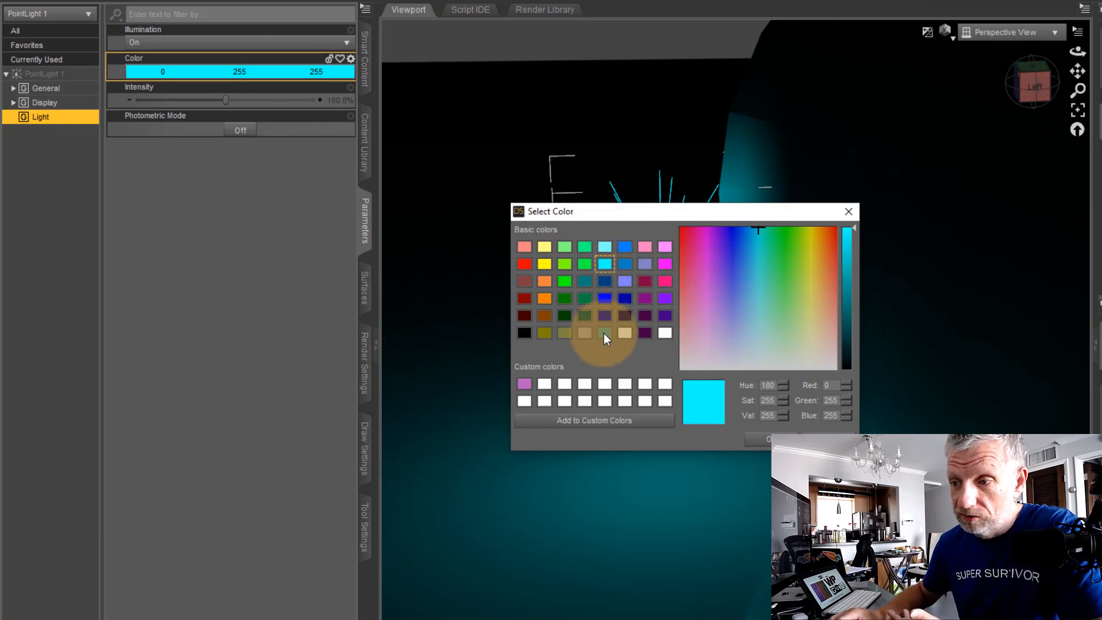
{"action": "left_click", "coordinate": [527, 299]}
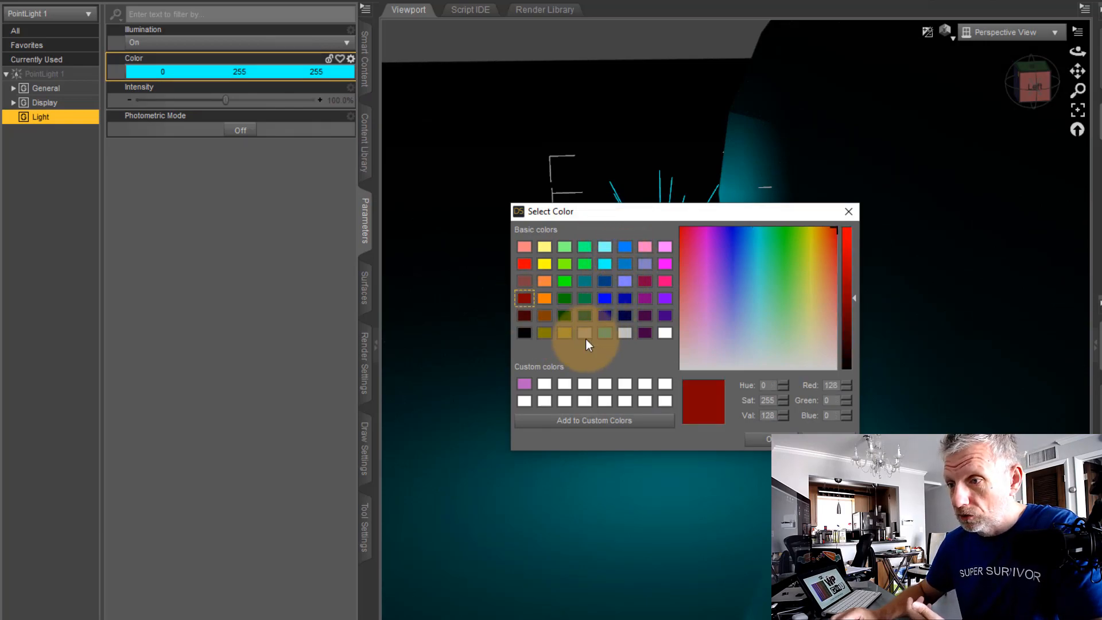
{"action": "left_click", "coordinate": [753, 441]}
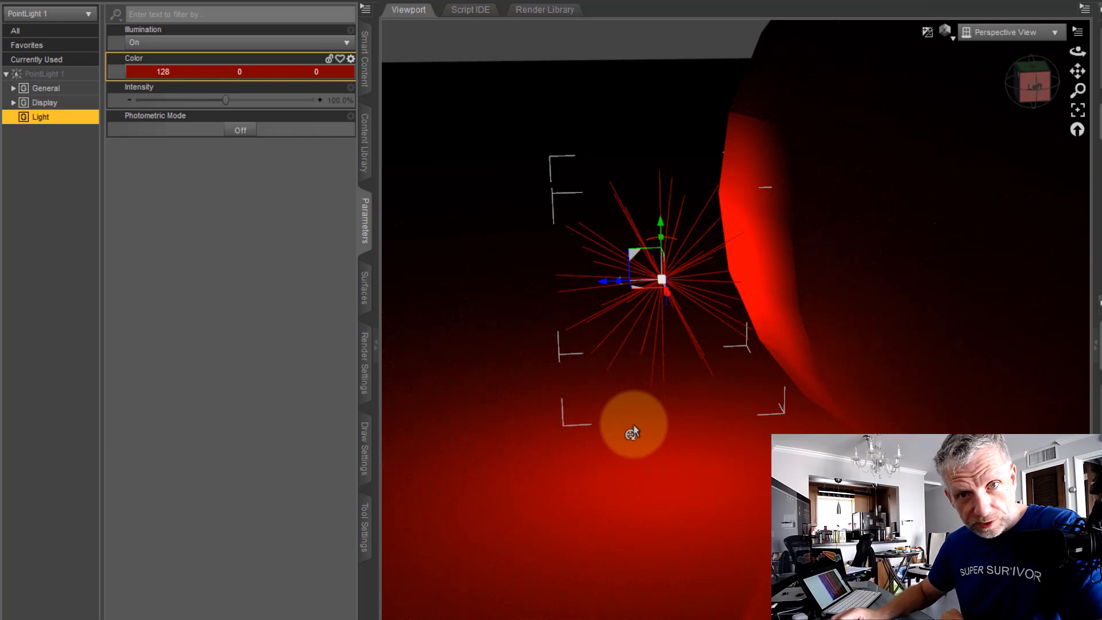
{"action": "left_click", "coordinate": [280, 74]}
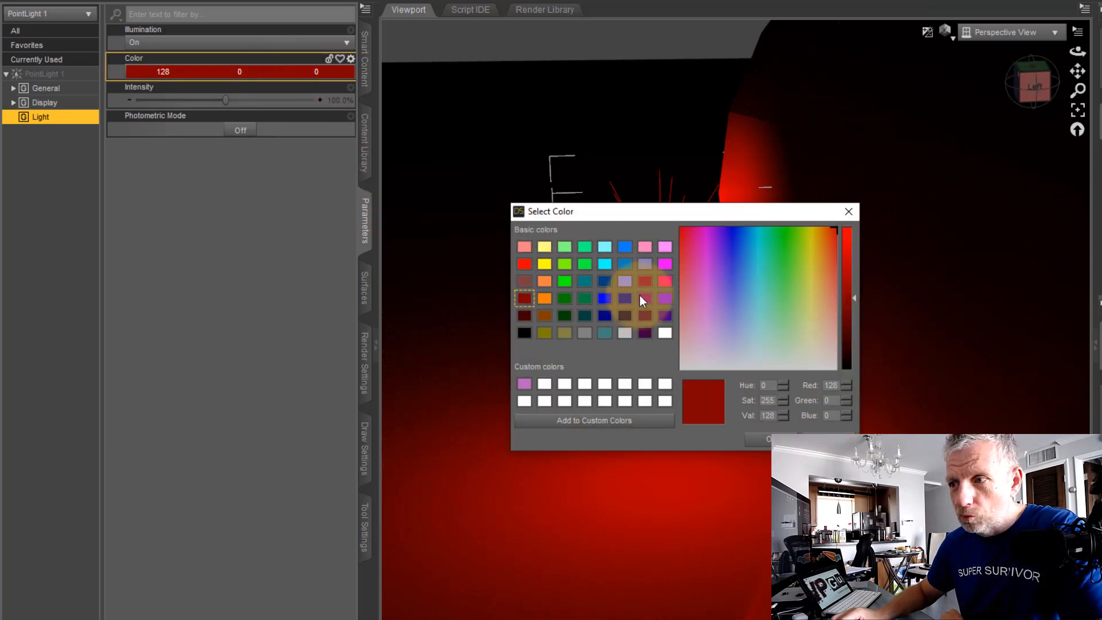
{"action": "left_click", "coordinate": [665, 333]}
{"action": "left_click", "coordinate": [760, 440]}
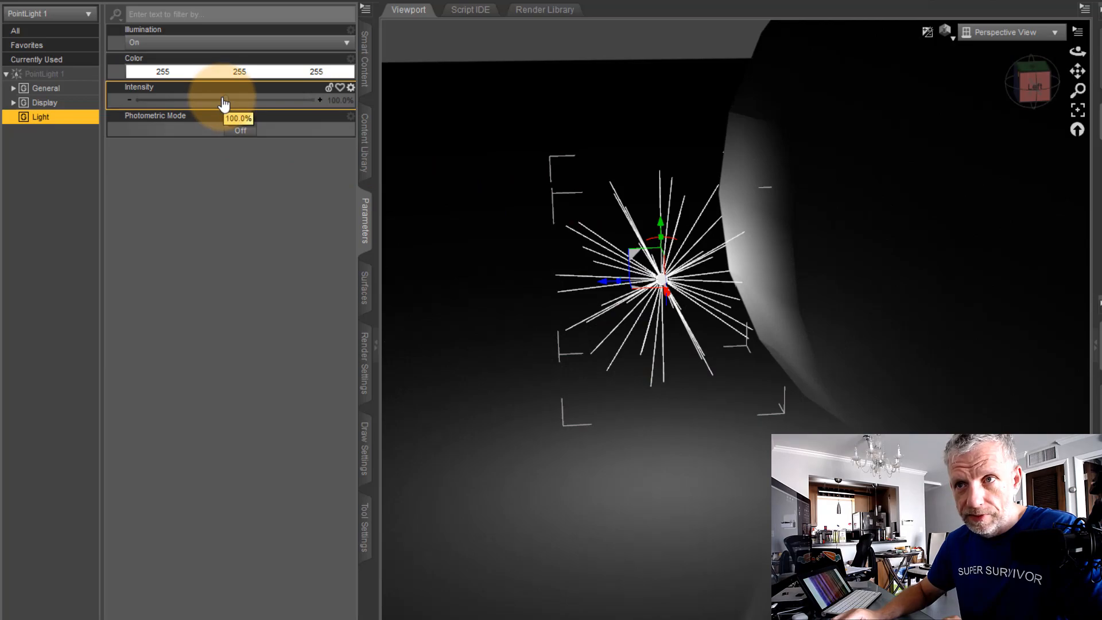
- Vary the point light's intensity from 200% down to 0% and back up to 200% to compare the brightness
{"action": "left_click_drag", "start_coordinate": [225, 100], "coordinate": [353, 157]}
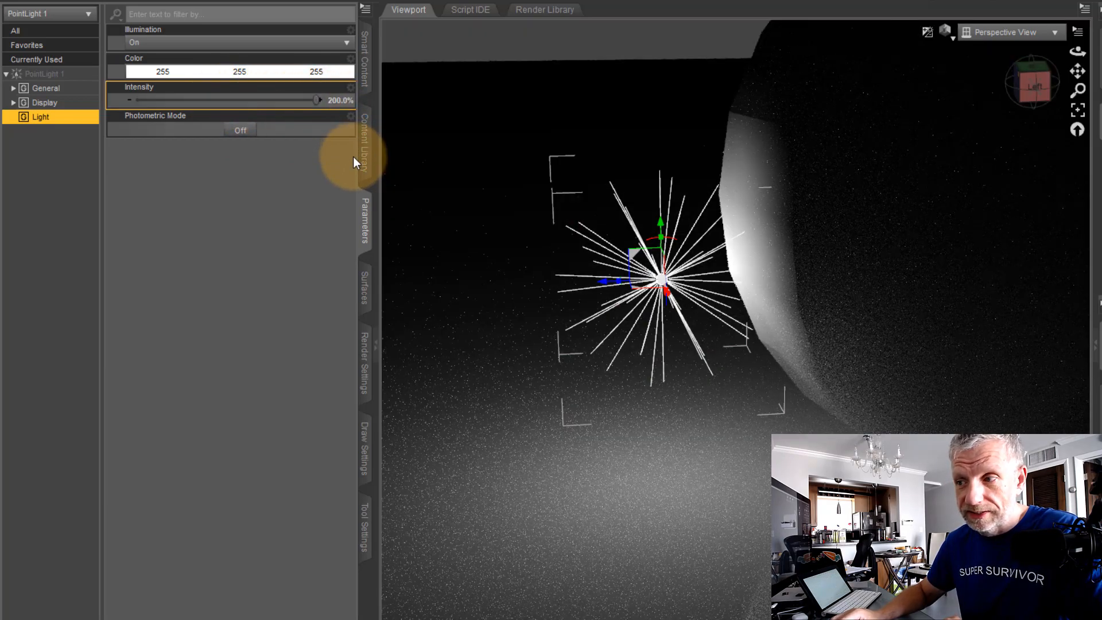
{"action": "left_click_drag", "start_coordinate": [317, 100], "coordinate": [98, 103]}
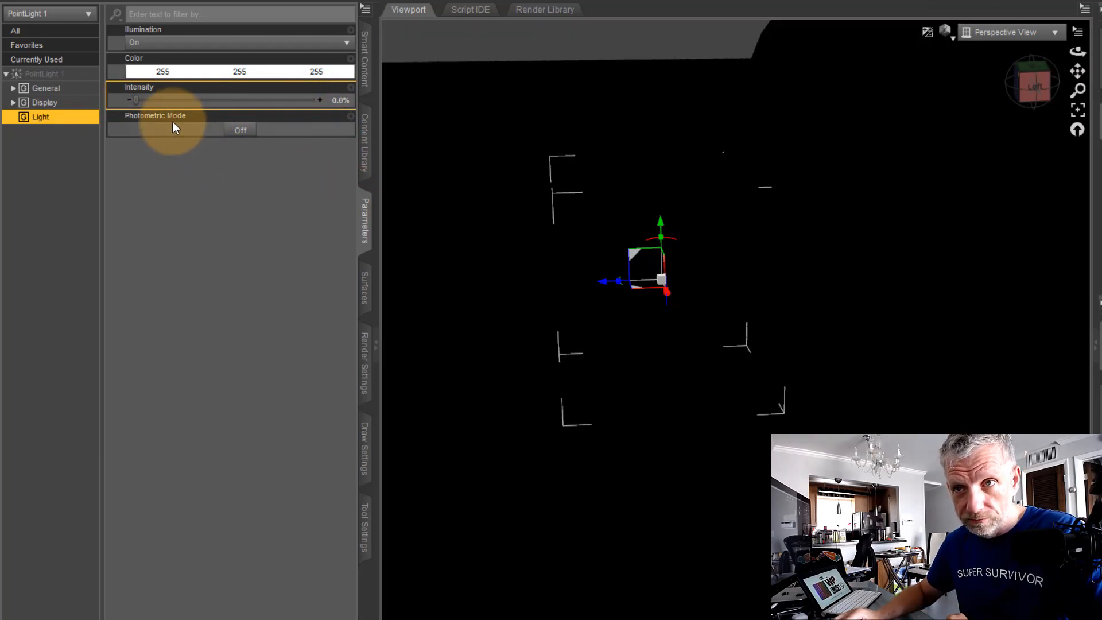
{"action": "left_click_drag", "start_coordinate": [136, 103], "coordinate": [333, 101]}
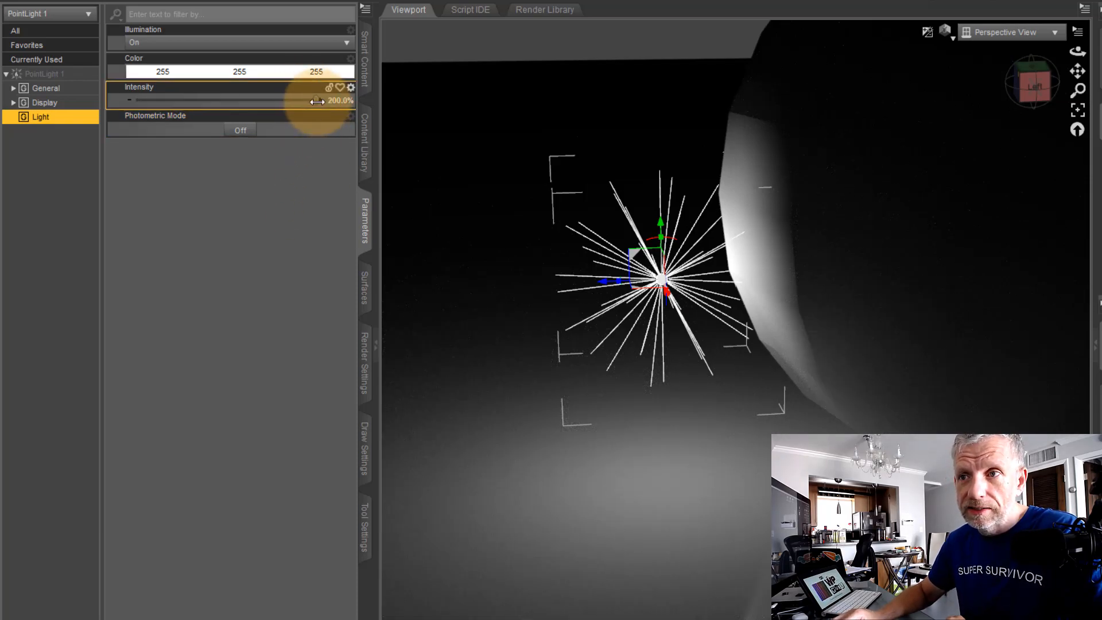
{"action": "left_click_drag", "start_coordinate": [317, 102], "coordinate": [354, 110]}
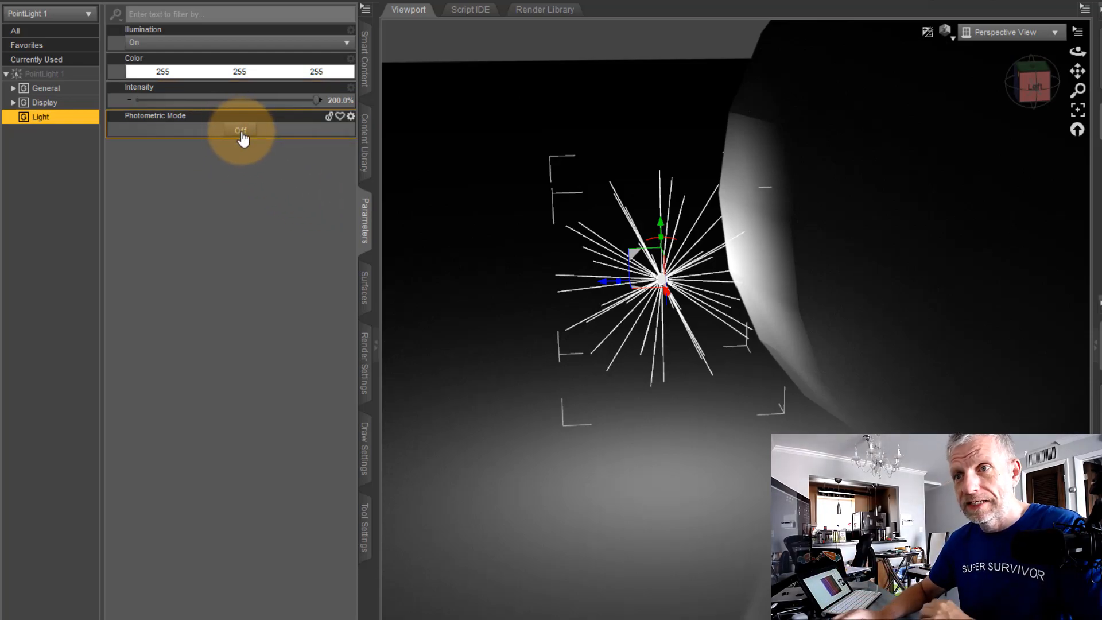
{"action": "mouse_move", "coordinate": [315, 102]}
{"action": "left_mouse_down"}
{"action": "mouse_move", "coordinate": [259, 105]}
{"action": "mouse_move", "coordinate": [321, 102]}
{"action": "left_mouse_up"}
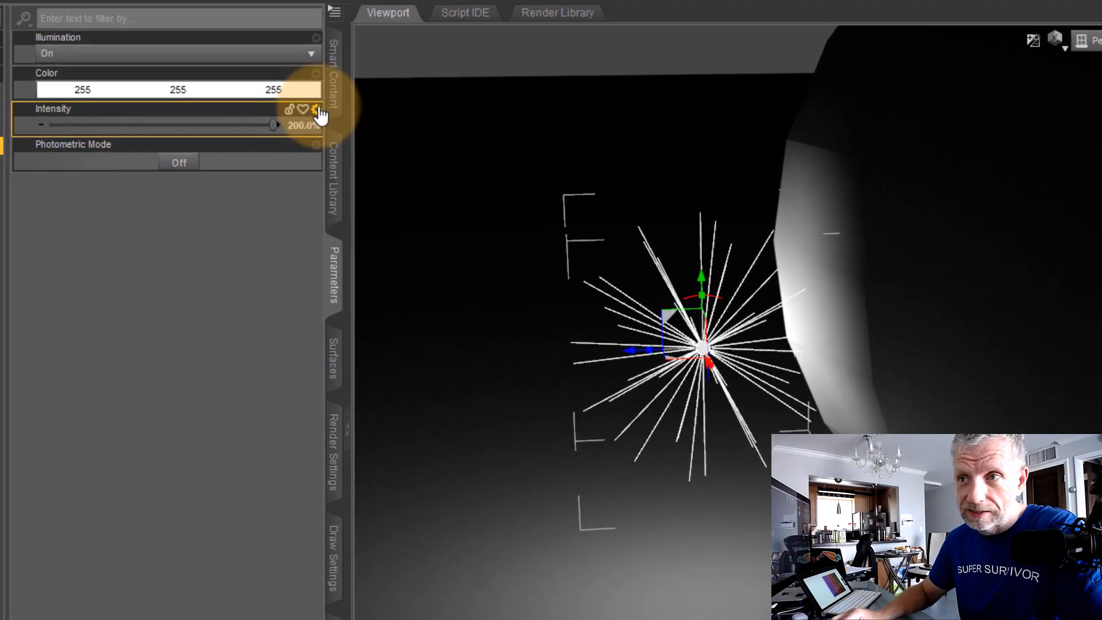
- Disable Use Limits in the parameter settings of the point light's Intensity and accept the change
{"action": "left_click", "coordinate": [343, 94]}
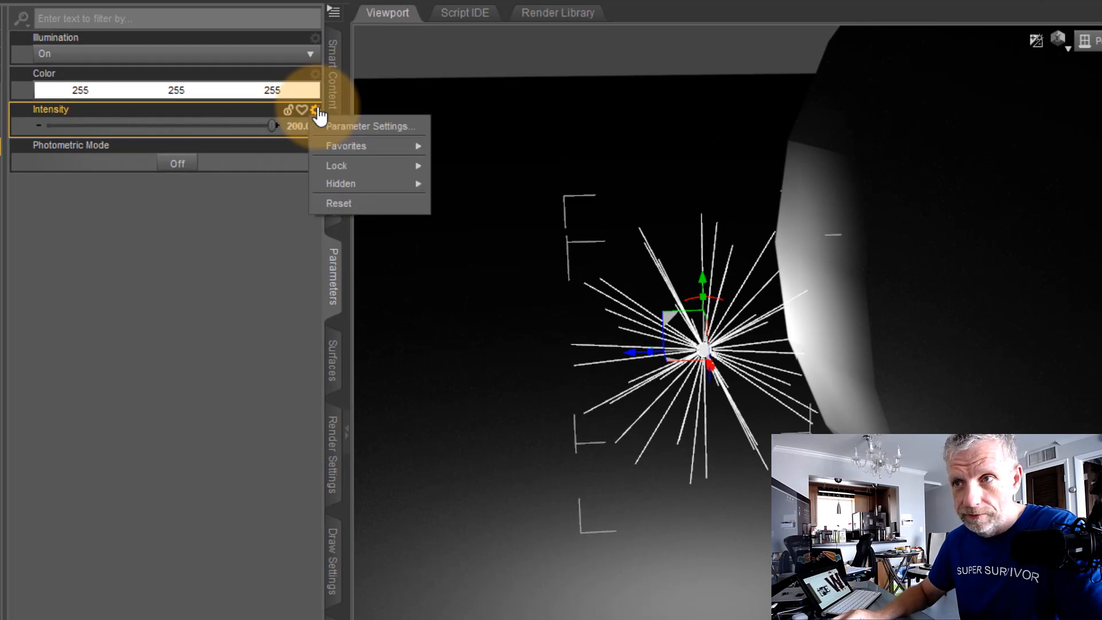
{"action": "left_click", "coordinate": [414, 125]}
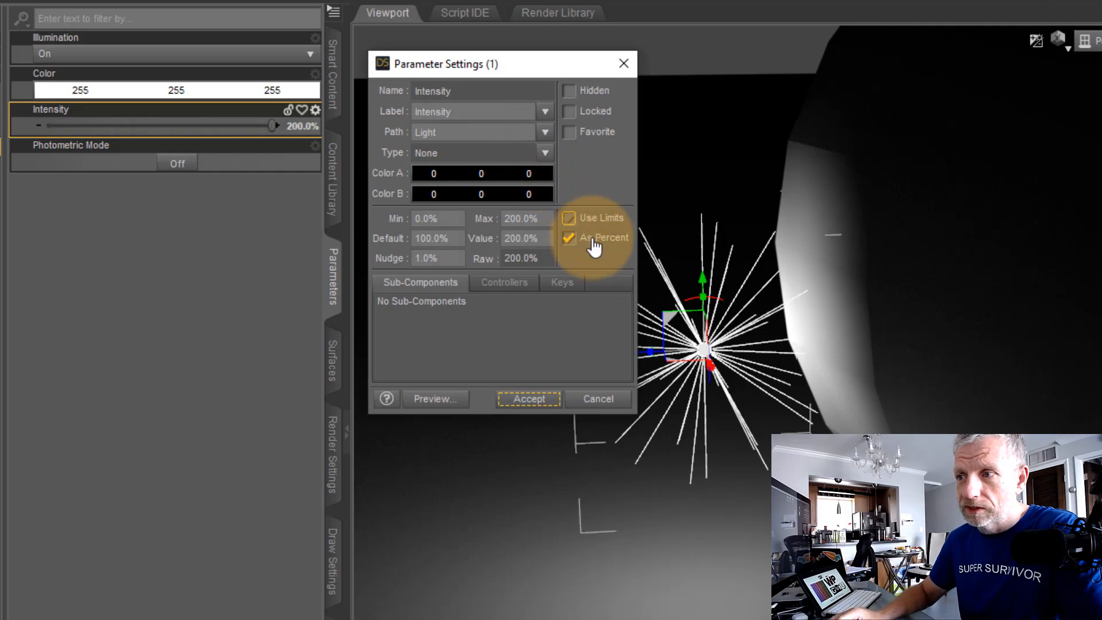
{"action": "left_click", "coordinate": [602, 241]}
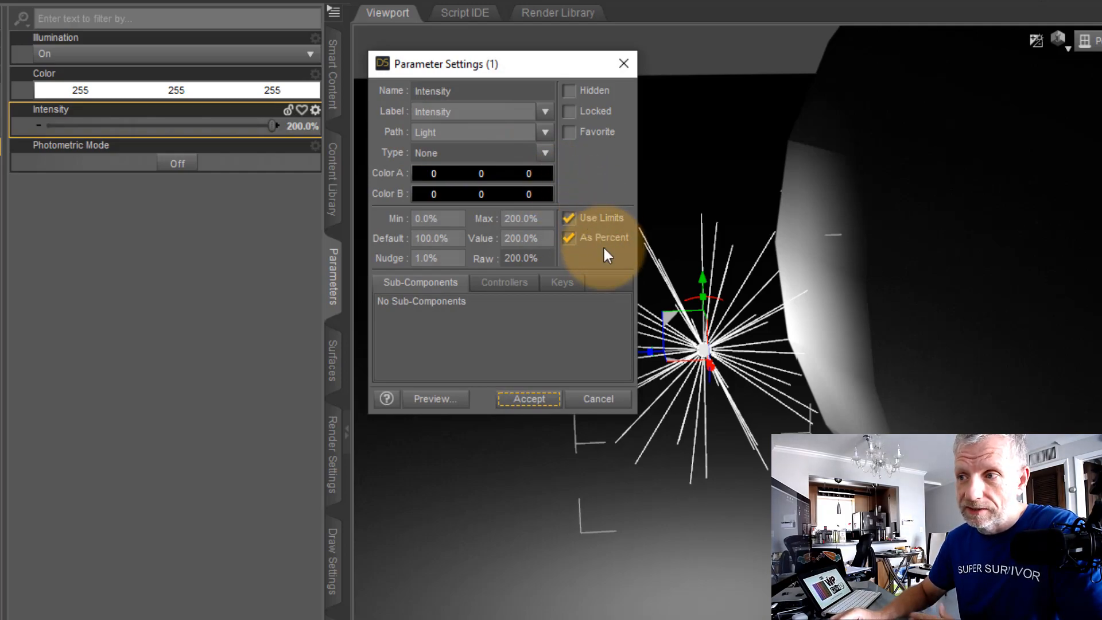
{"action": "left_click", "coordinate": [590, 224]}
{"action": "left_click", "coordinate": [572, 223]}
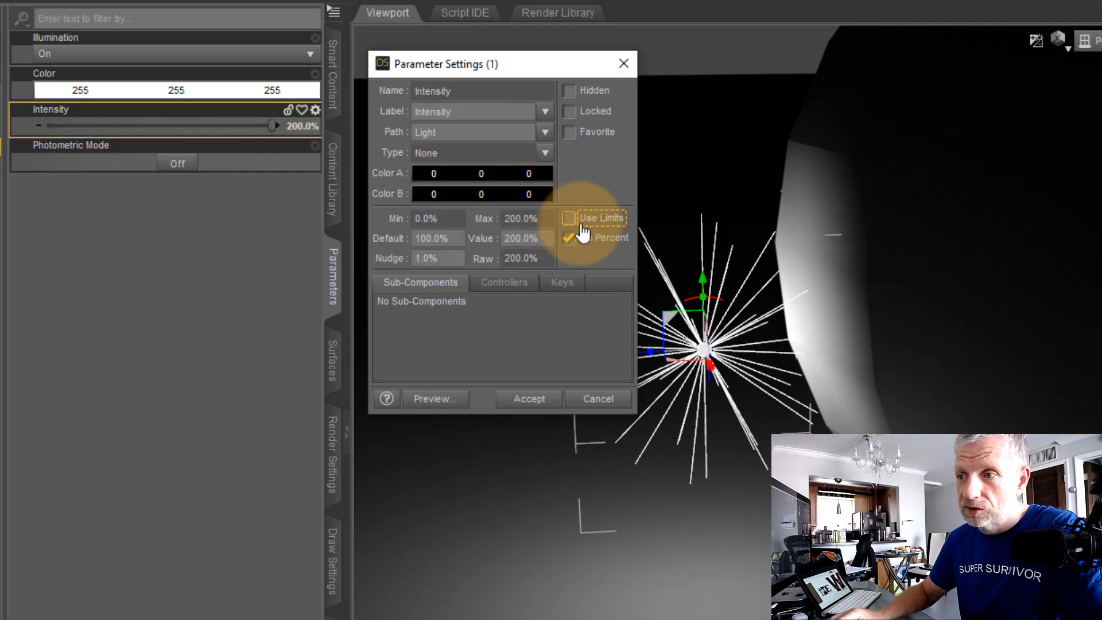
{"action": "left_click", "coordinate": [526, 400]}
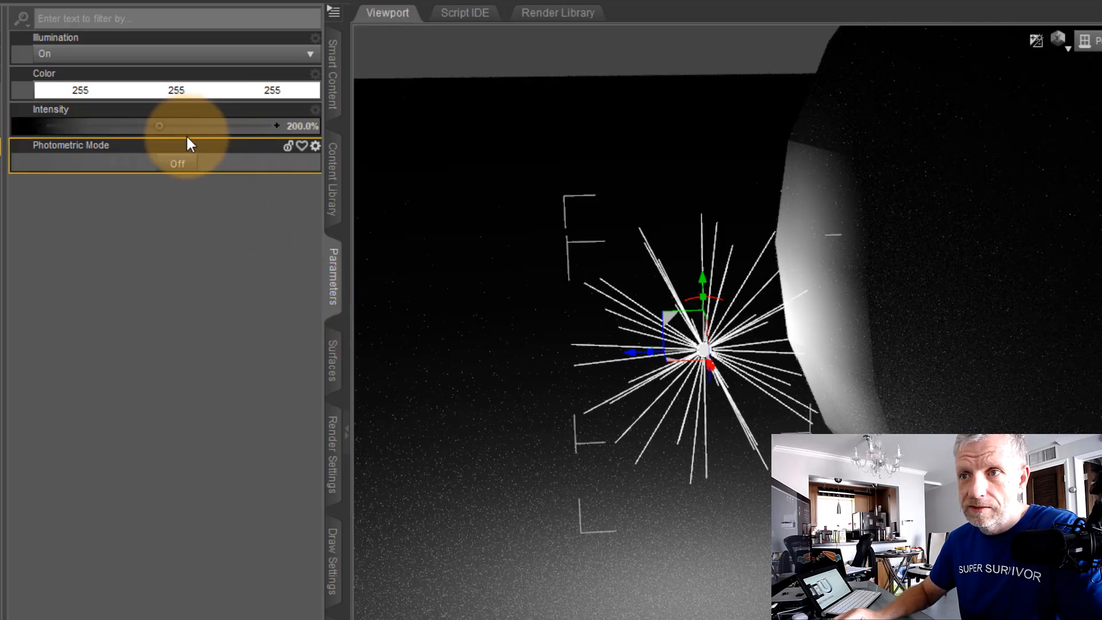
- Raise the point light's intensity to about 1320%, and reset it to its default of 100%
{"action": "mouse_move", "coordinate": [169, 141]}
{"action": "left_mouse_down"}
{"action": "mouse_move", "coordinate": [160, 124]}
{"action": "mouse_move", "coordinate": [153, 138]}
{"action": "mouse_move", "coordinate": [197, 123]}
{"action": "mouse_move", "coordinate": [425, 150]}
{"action": "left_mouse_up"}
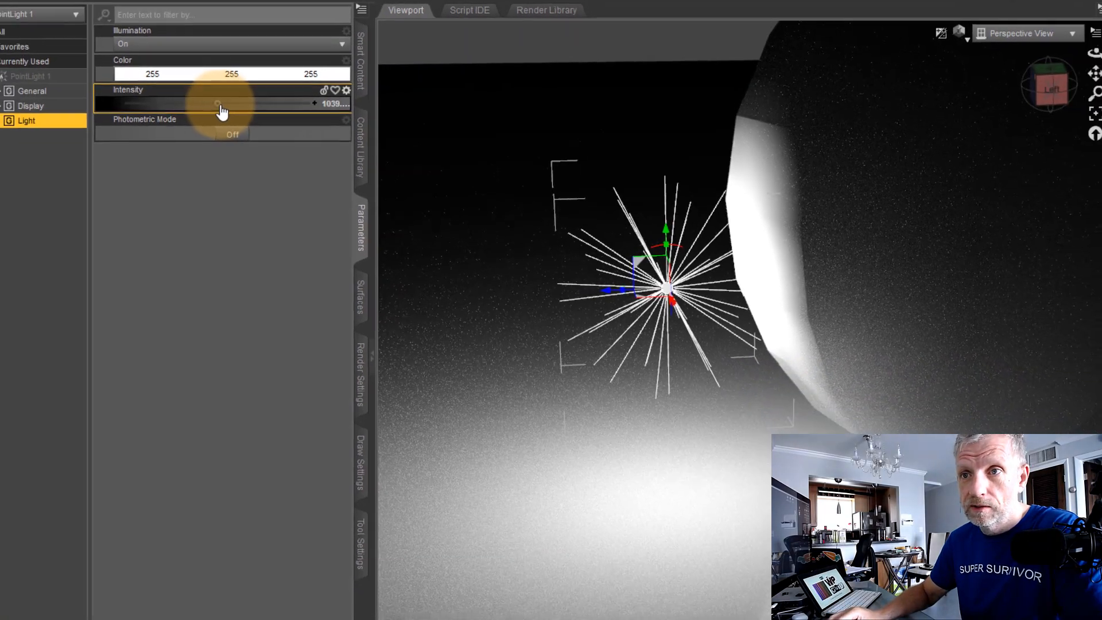
{"action": "left_click_drag", "start_coordinate": [229, 103], "coordinate": [346, 109]}
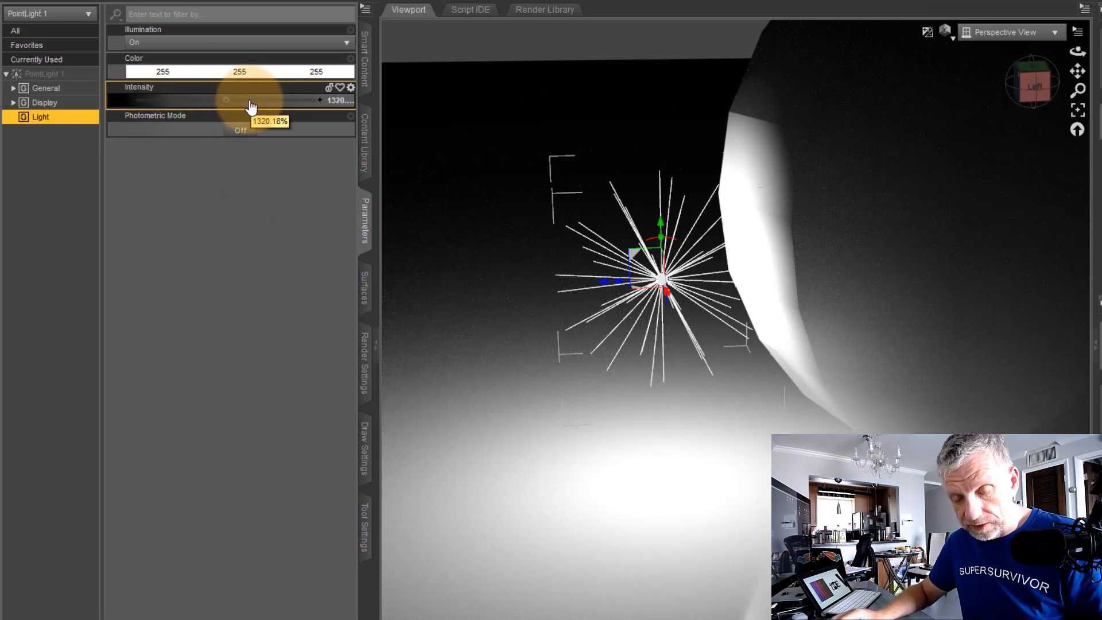
{"action": "left_click", "coordinate": [279, 102], "text": "alt"}
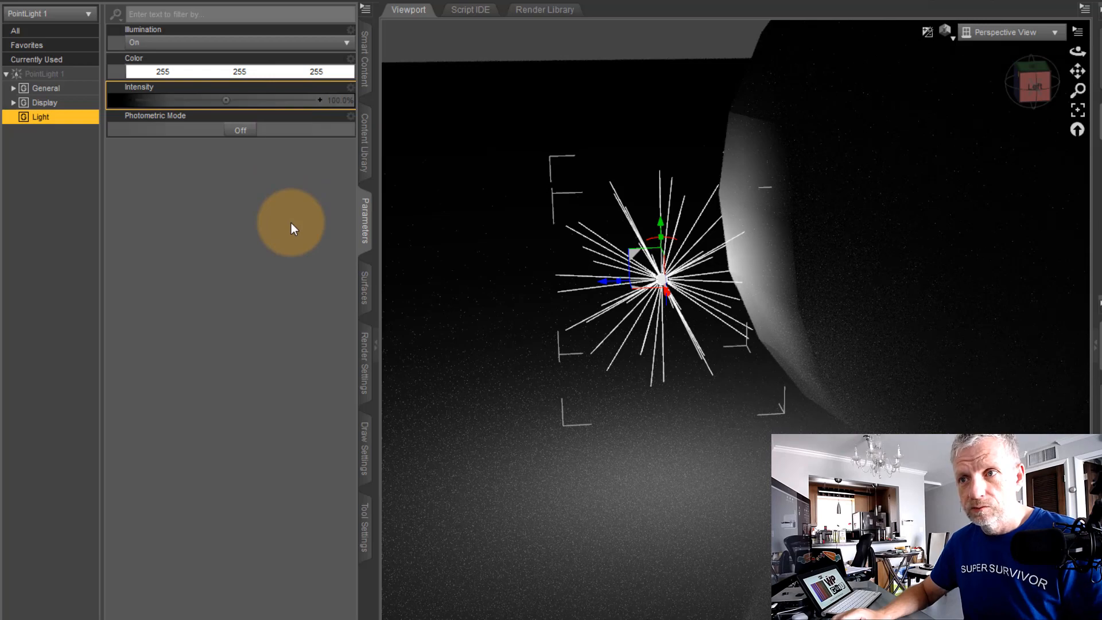
- Enable Use Limits again in the parameter settings of the point light's Intensity and accept the change
{"action": "left_click", "coordinate": [350, 89]}
{"action": "left_click", "coordinate": [379, 105]}
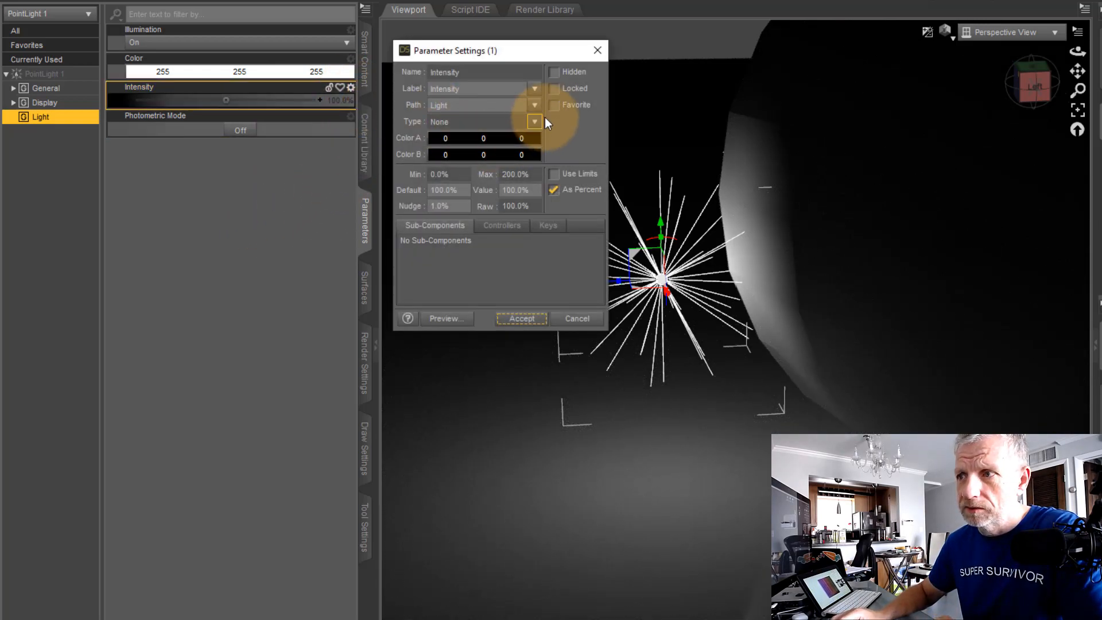
{"action": "left_click", "coordinate": [560, 175]}
{"action": "left_click", "coordinate": [523, 318]}
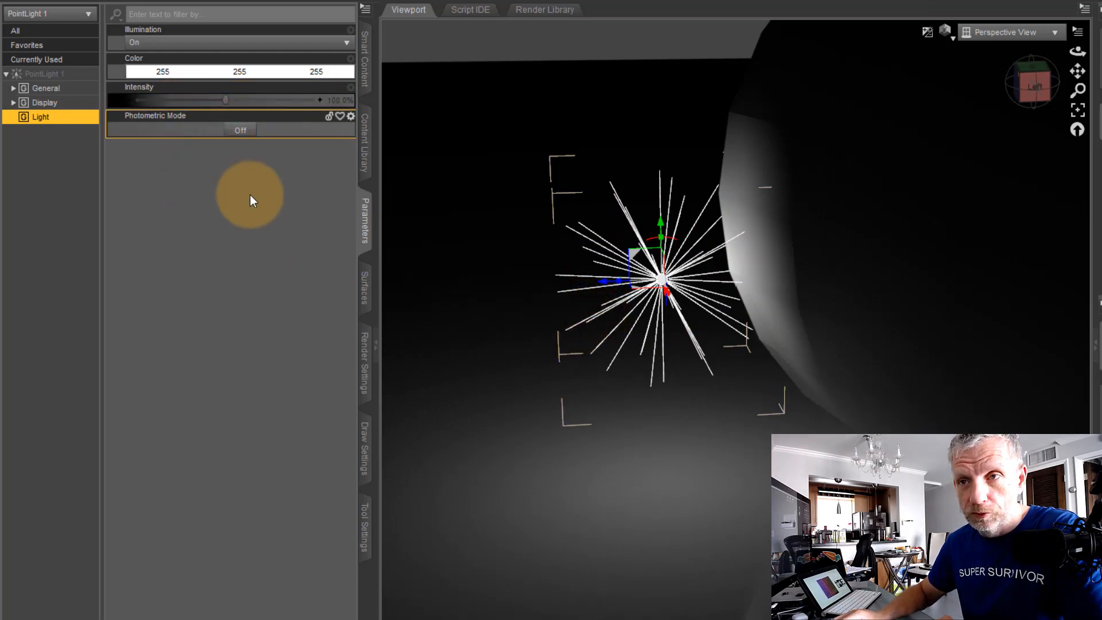
- Turn Photometric Mode on, look through the Area and Photometrics groups, and return to the full Light parameters
{"action": "left_click", "coordinate": [244, 131]}
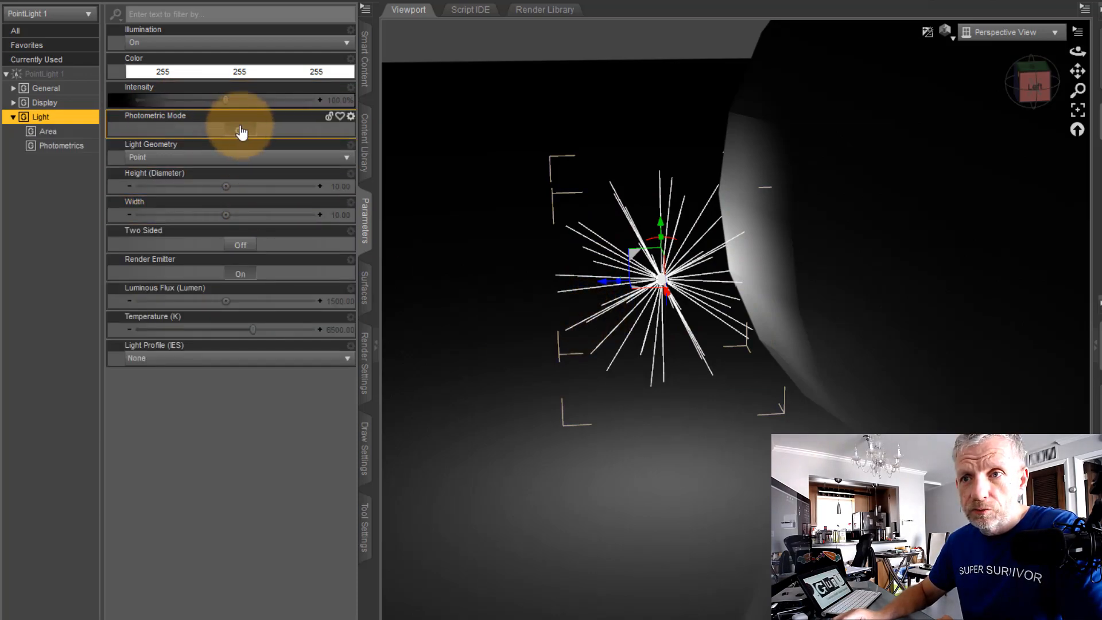
{"action": "left_click", "coordinate": [74, 133]}
{"action": "left_click", "coordinate": [80, 144]}
{"action": "left_click", "coordinate": [87, 131]}
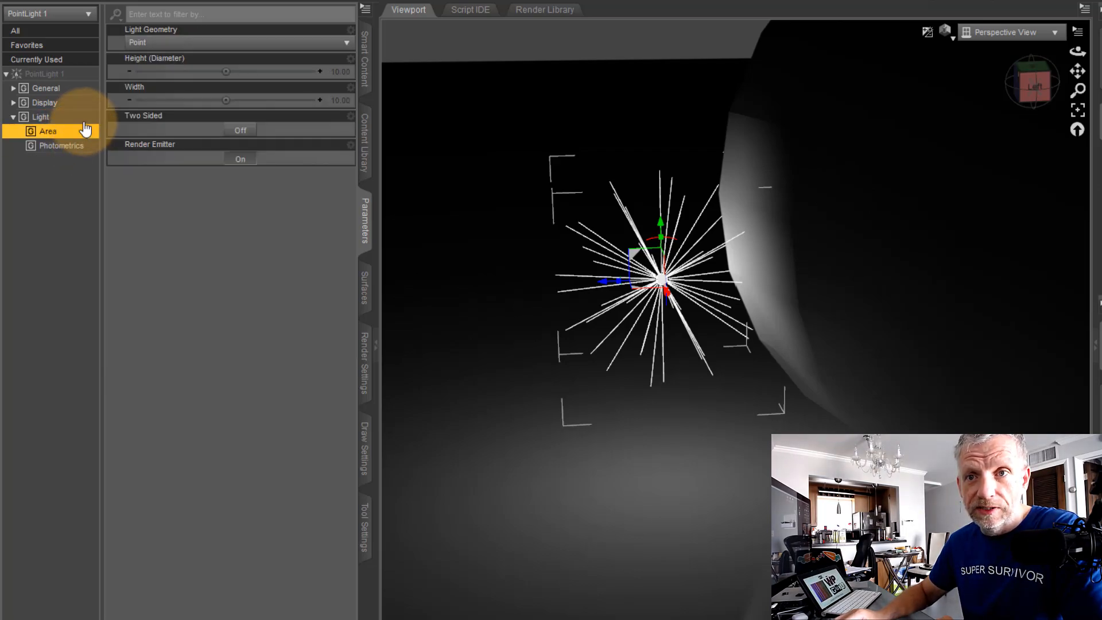
{"action": "left_click", "coordinate": [83, 121]}
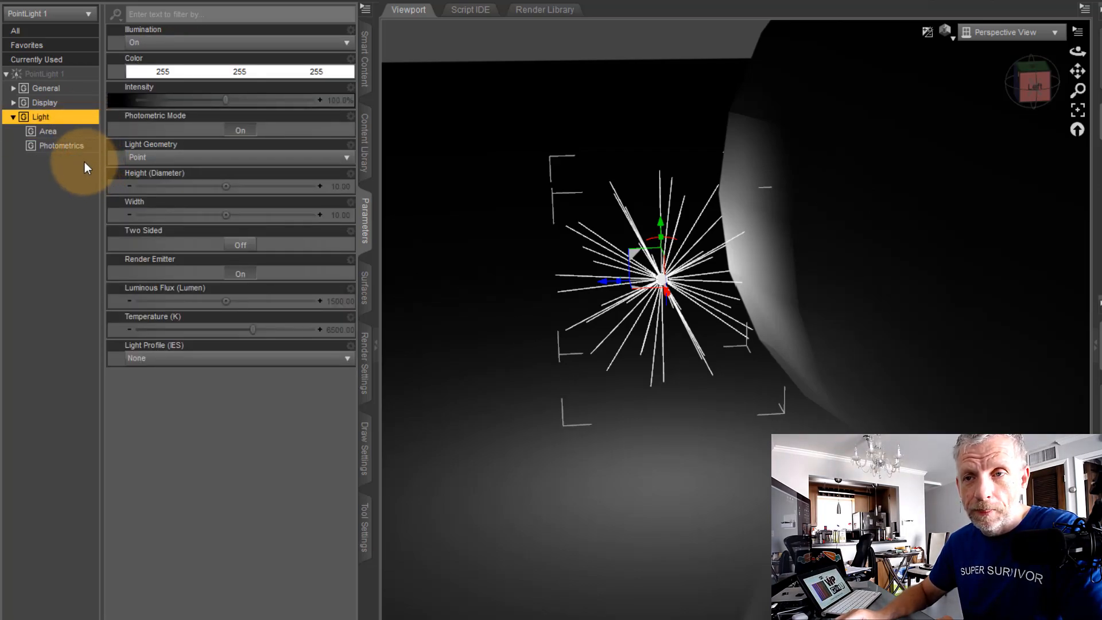
- Examine the point light's Area parameters, including Light Geometry, Height, Width and Two Sided
{"action": "left_click", "coordinate": [70, 133]}
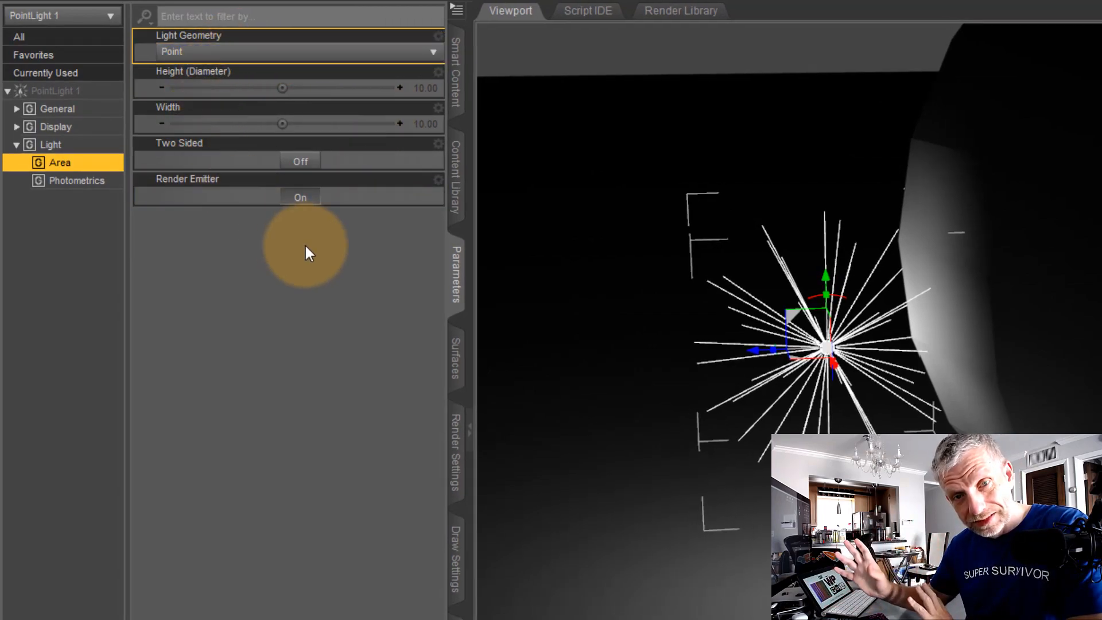
{"action": "left_click", "coordinate": [254, 93]}
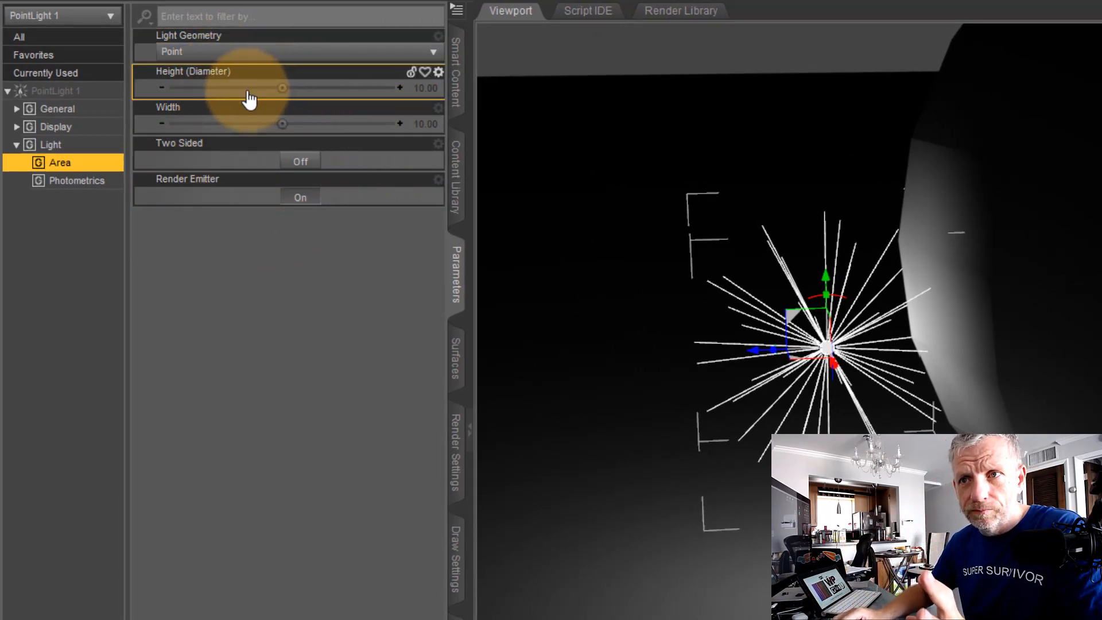
{"action": "left_click", "coordinate": [237, 145]}
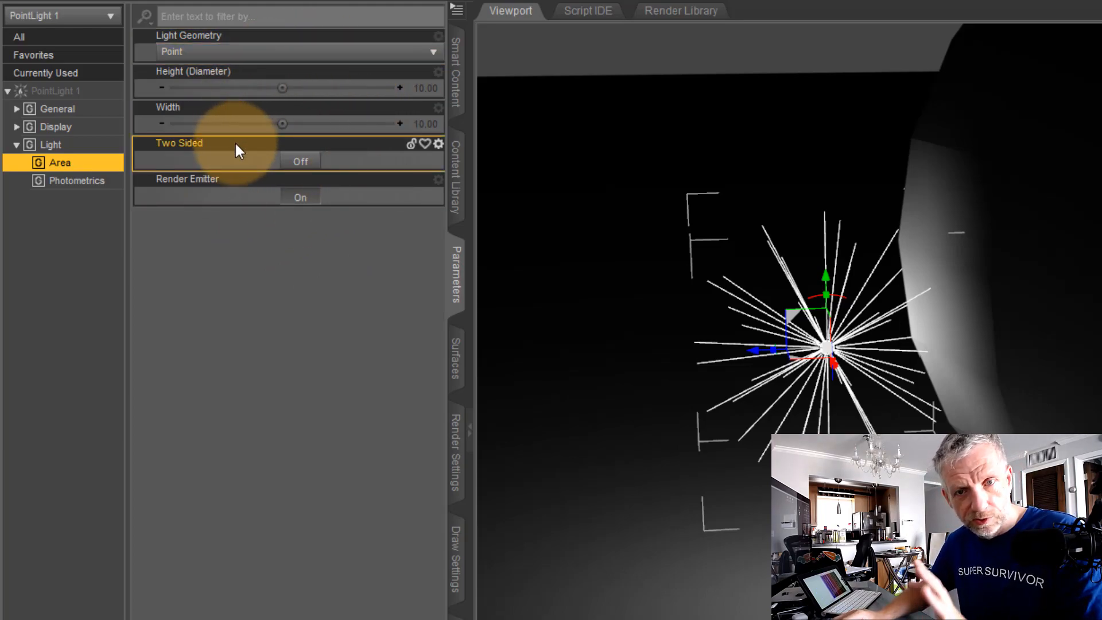
- Set the point light's photometric Luminous Flux to 10000 lumens, and increase it to 20000 lumens
{"action": "left_click", "coordinate": [83, 181]}
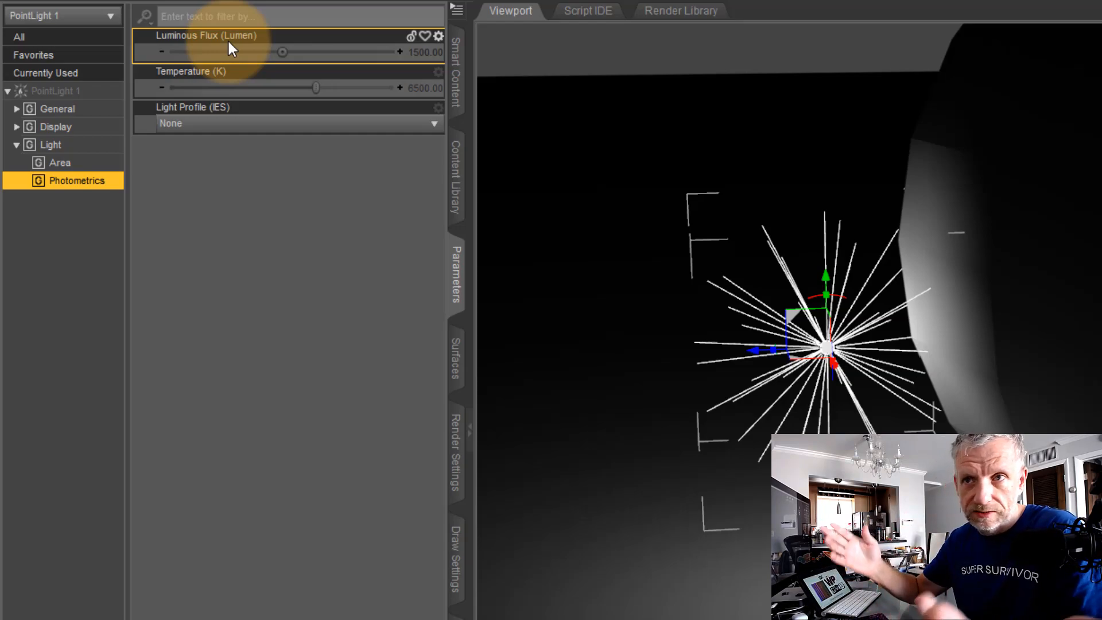
{"action": "left_click", "coordinate": [422, 53]}
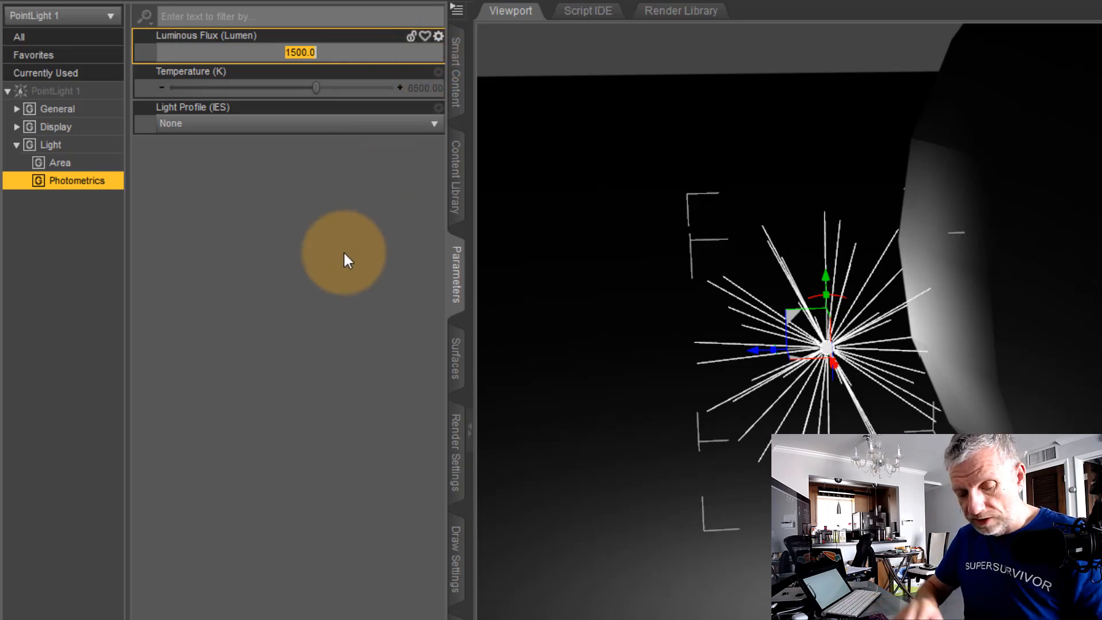
{"action": "type", "text": "1000"}
{"action": "key", "text": "Return"}
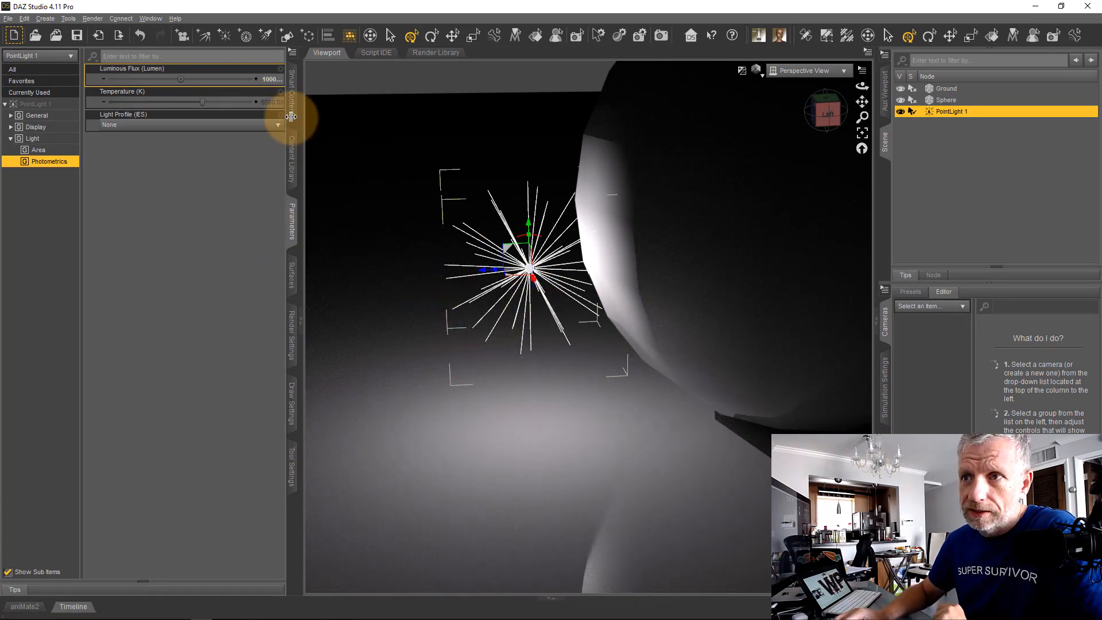
{"action": "left_click", "coordinate": [270, 79]}
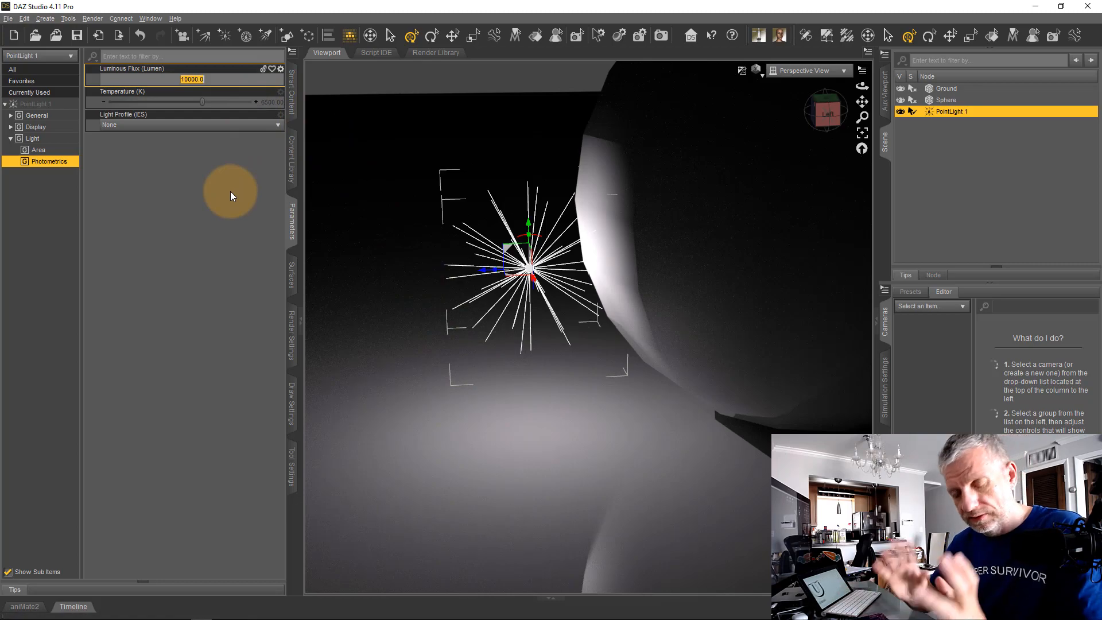
{"action": "type", "text": "2000"}
{"action": "key", "text": "Return"}
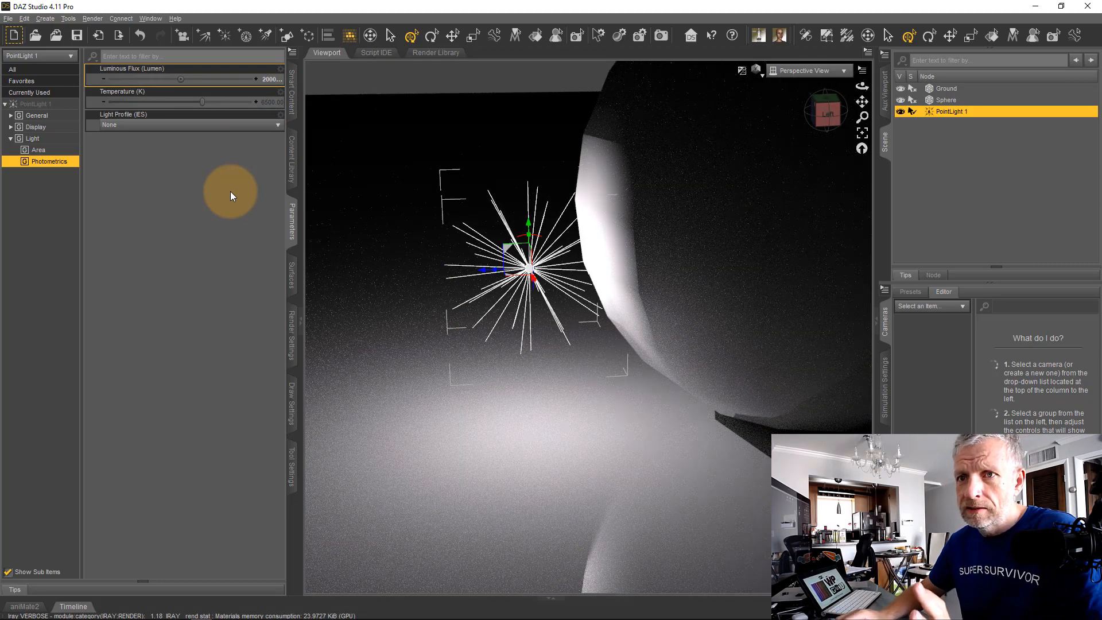
- Raise the point light's Intensity to about 105%, and reset it to its default of 100%
{"action": "left_click", "coordinate": [63, 138]}
{"action": "mouse_move", "coordinate": [181, 124]}
{"action": "left_mouse_down"}
{"action": "mouse_move", "coordinate": [164, 124]}
{"action": "mouse_move", "coordinate": [182, 123]}
{"action": "left_mouse_up"}
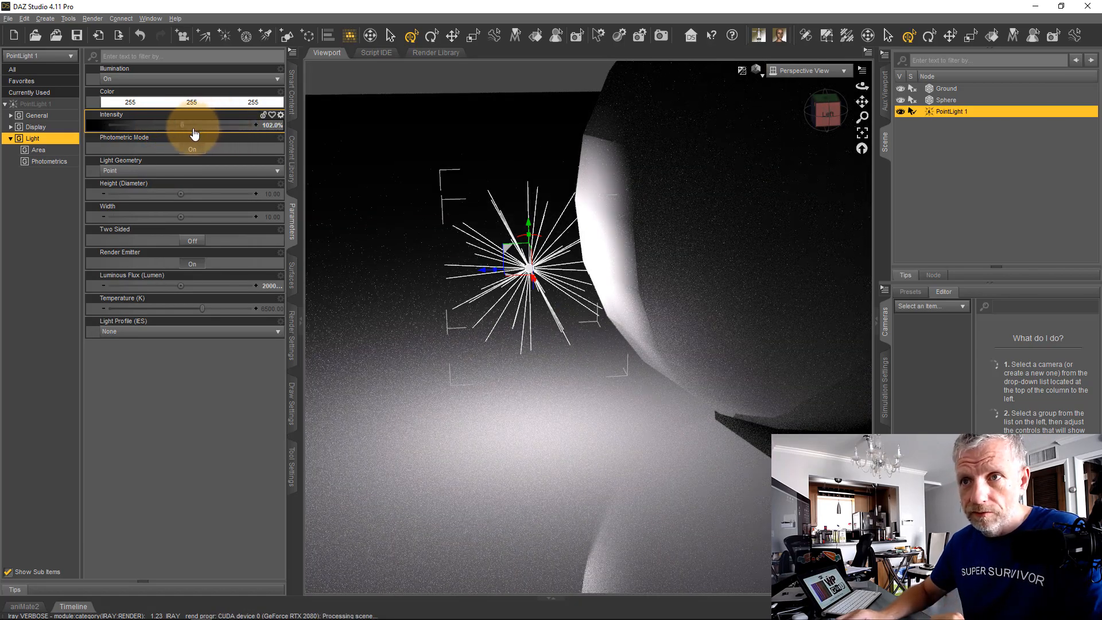
{"action": "left_click_drag", "start_coordinate": [179, 124], "coordinate": [185, 123]}
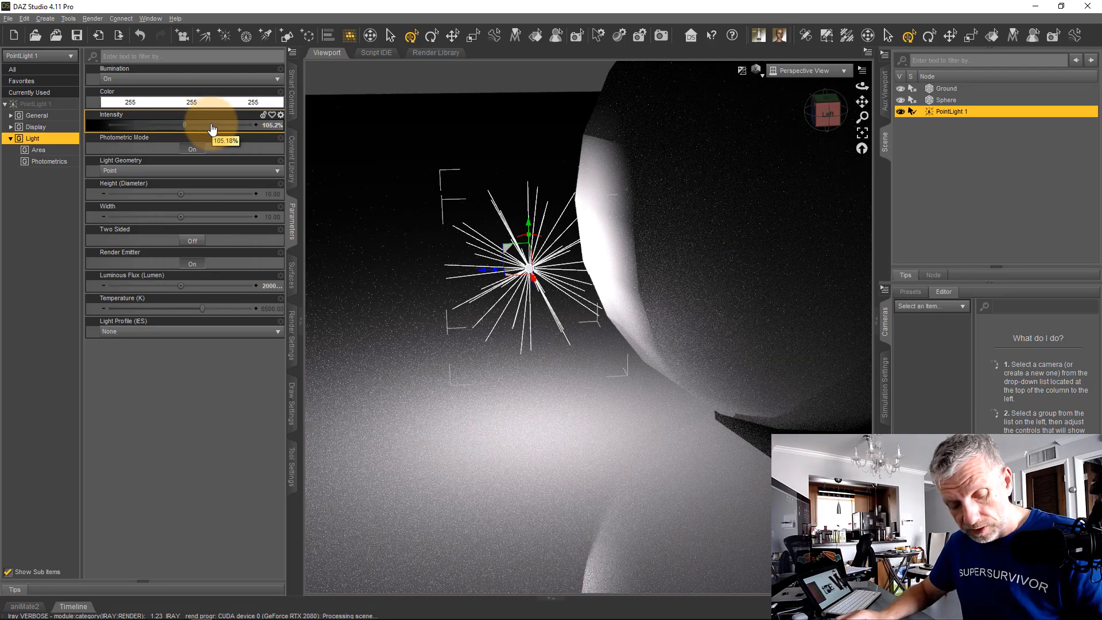
{"action": "left_click", "coordinate": [211, 125], "text": "alt"}
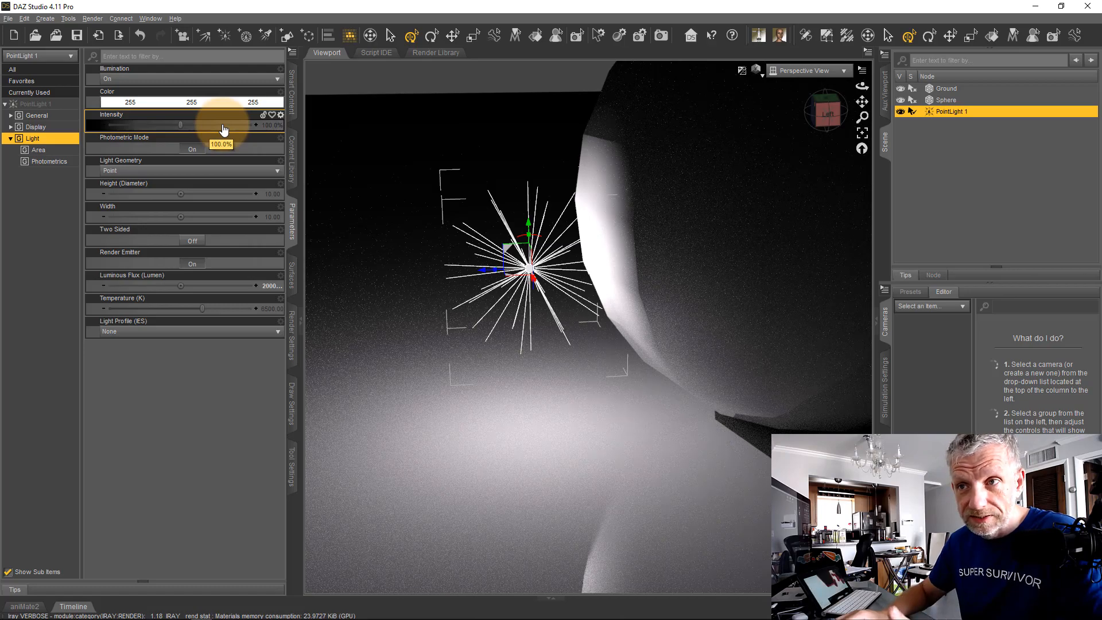
- Try photometric Temperature values for the point light between about 1514 K and 10000 K, and reset it to the default 6500 K
{"action": "left_click", "coordinate": [48, 161]}
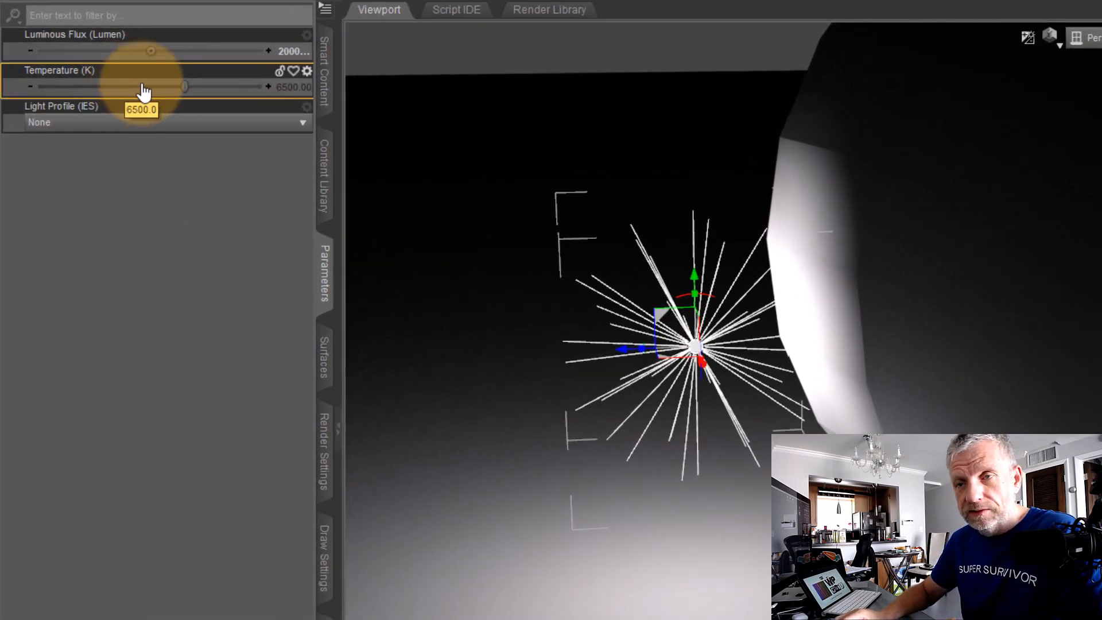
{"action": "left_click_drag", "start_coordinate": [184, 87], "coordinate": [62, 87]}
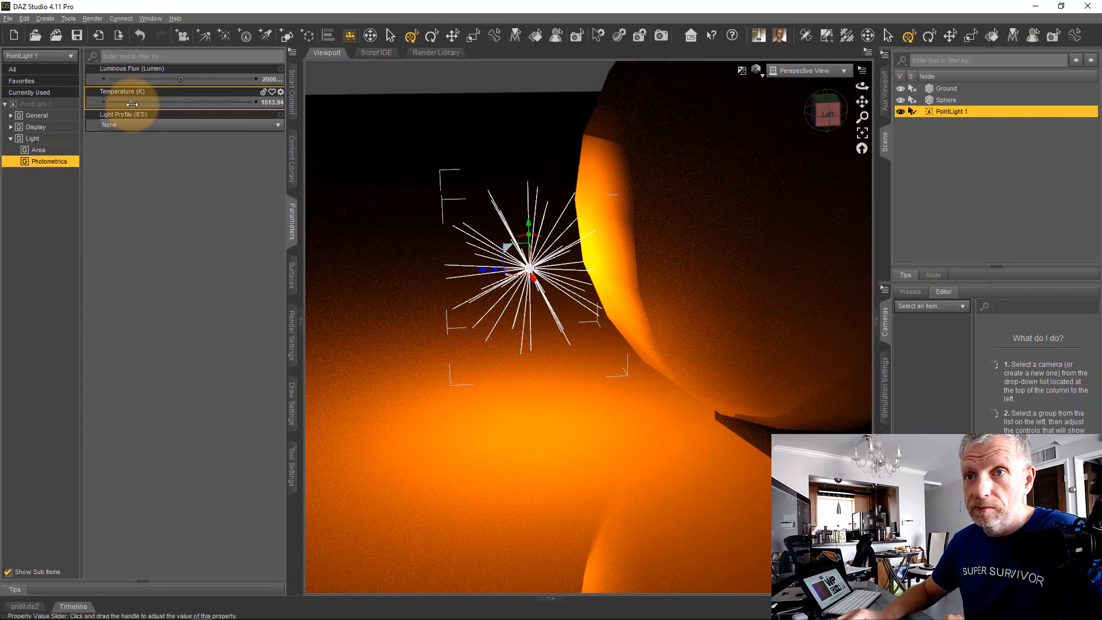
{"action": "left_click_drag", "start_coordinate": [132, 104], "coordinate": [259, 110]}
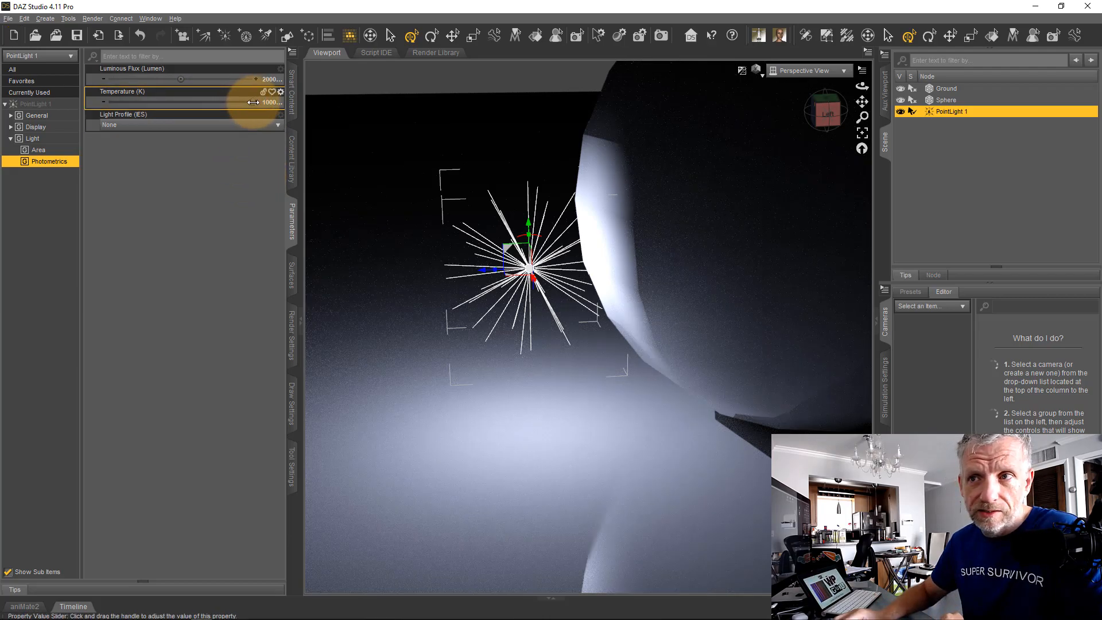
{"action": "mouse_move", "coordinate": [253, 102]}
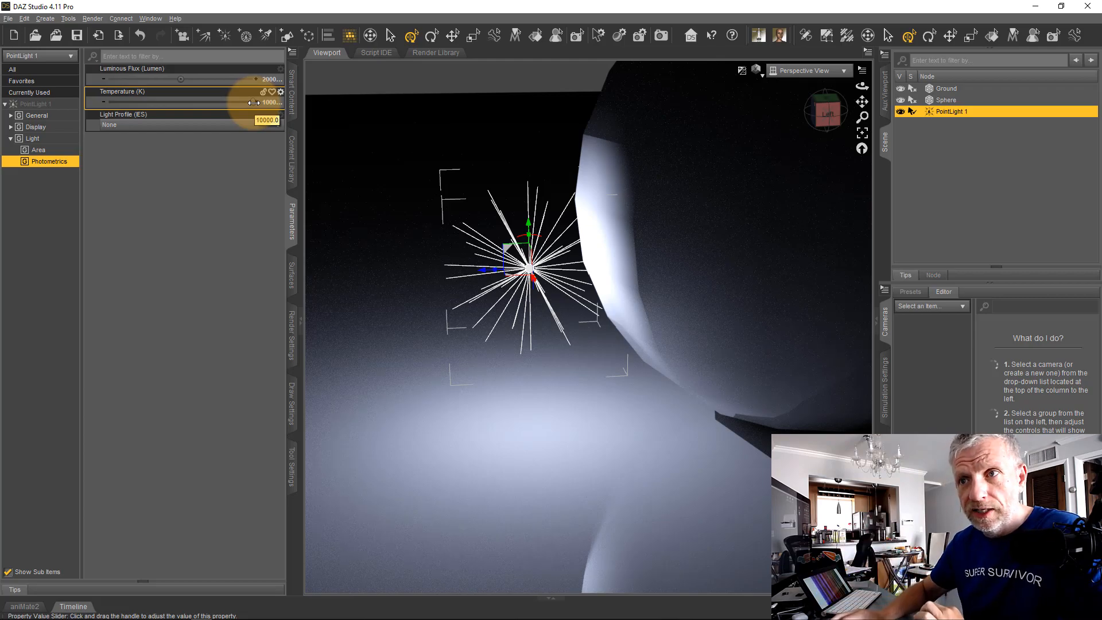
{"action": "left_click_drag", "start_coordinate": [253, 102], "coordinate": [187, 109]}
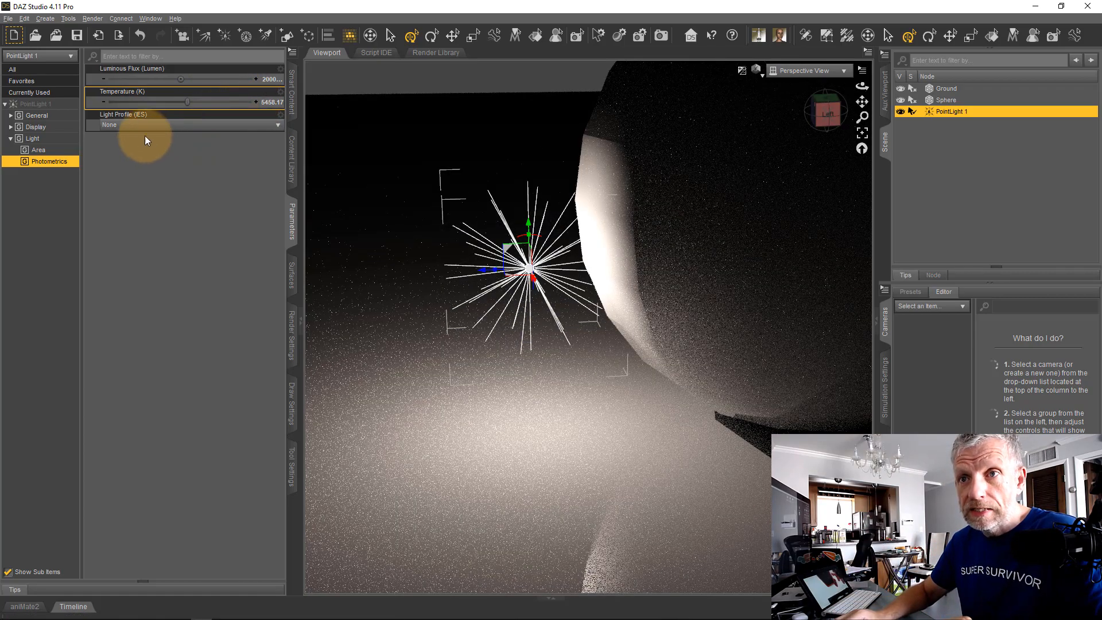
{"action": "left_click", "coordinate": [233, 105], "text": "alt"}
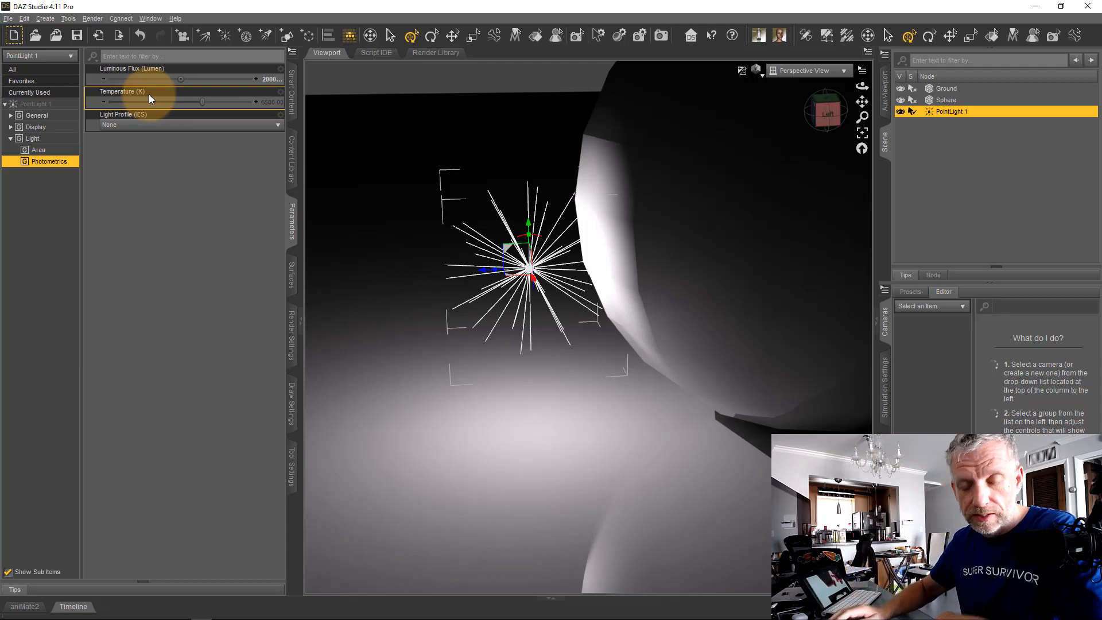
- Switch to the browser and review Wikipedia's Color temperature article, including the table of light sources under Categorizing different lighting
{"action": "key", "text": "alt+Tab"}
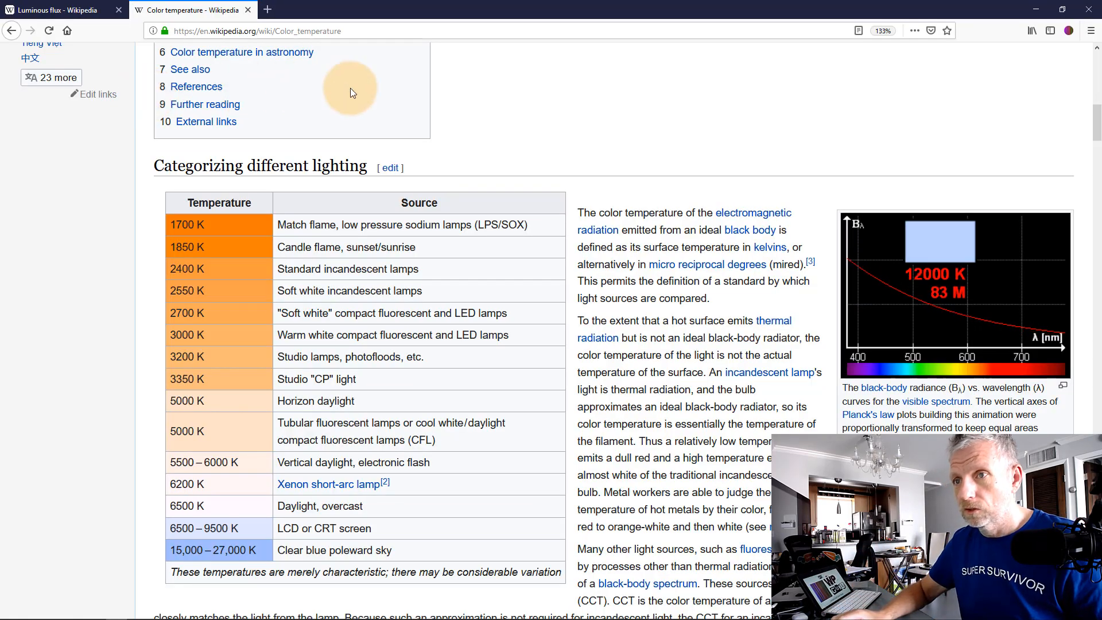
{"action": "scroll", "coordinate": [495, 115], "scroll_direction": "up", "scroll_amount": 15}
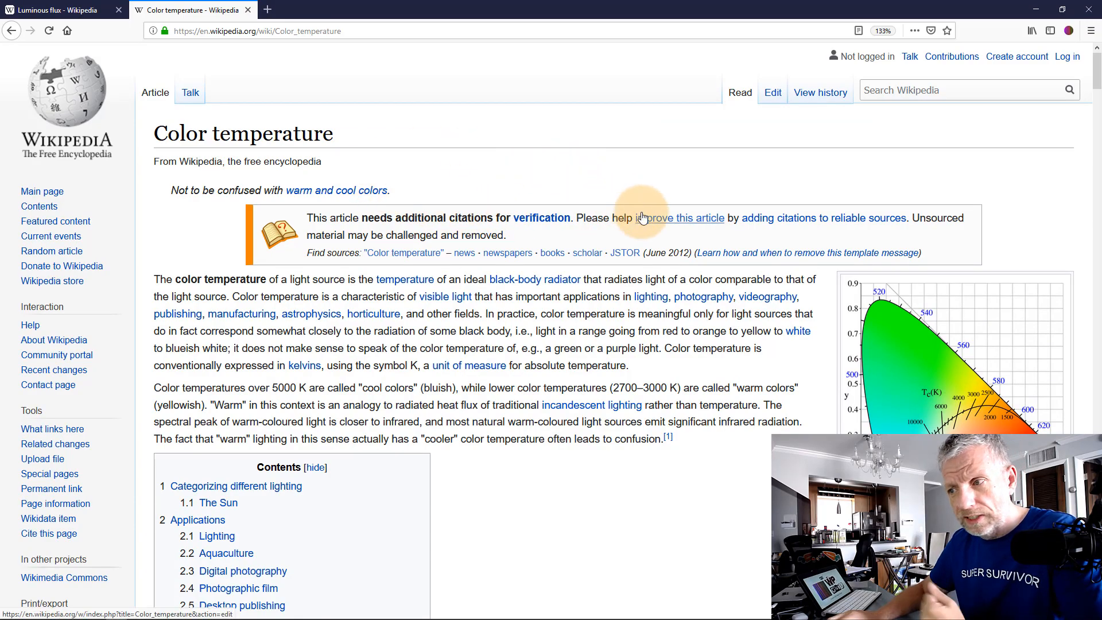
{"action": "scroll", "coordinate": [649, 241], "scroll_direction": "down", "scroll_amount": 8}
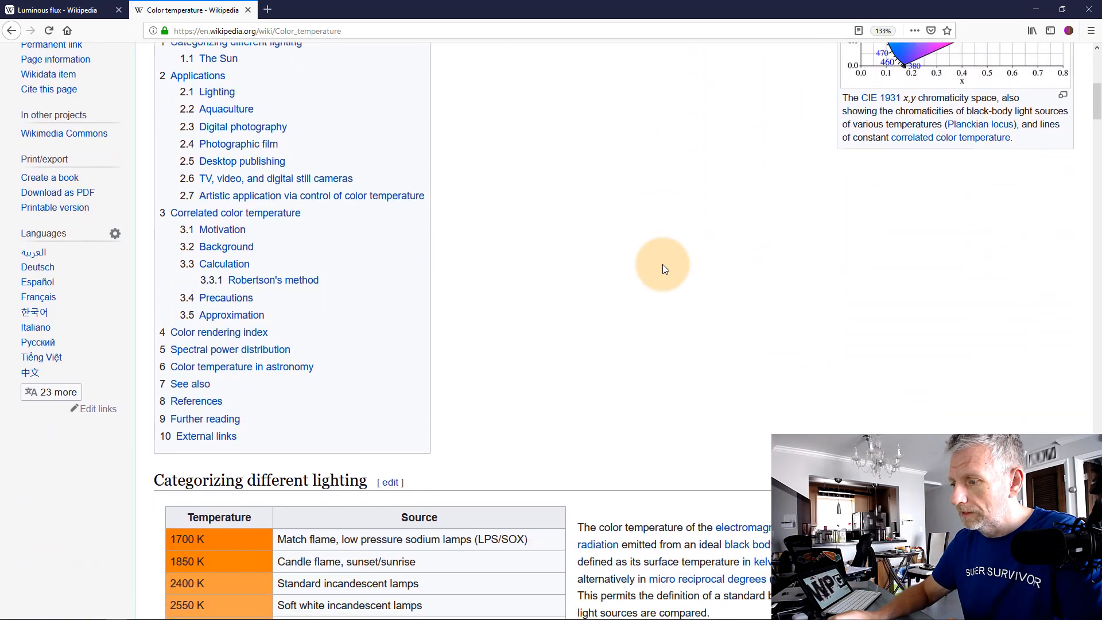
{"action": "scroll", "coordinate": [663, 268], "scroll_direction": "down", "scroll_amount": 7}
{"action": "scroll", "coordinate": [662, 265], "scroll_direction": "down", "scroll_amount": 1}
{"action": "scroll", "coordinate": [674, 265], "scroll_direction": "up", "scroll_amount": 2}
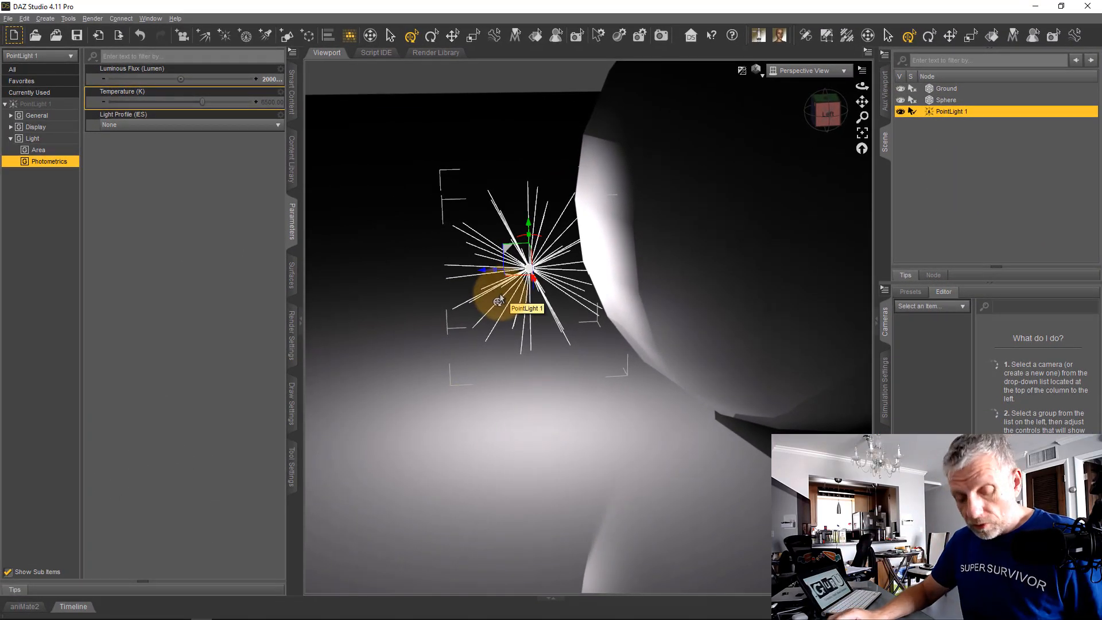
- Switch back to DAZ Studio and rotate the point light in place in different directions
{"action": "left_click_drag", "start_coordinate": [500, 294], "coordinate": [463, 399], "text": "ctrl+alt"}
{"action": "scroll", "coordinate": [499, 295], "scroll_direction": "down", "scroll_amount": 5}
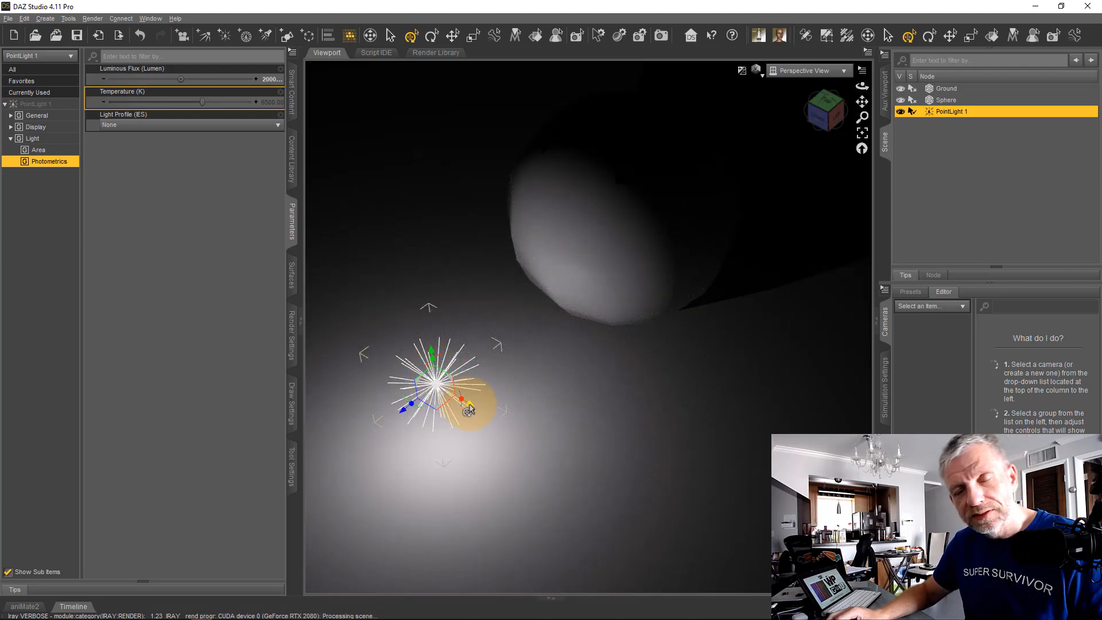
{"action": "mouse_move", "coordinate": [467, 388]}
{"action": "left_mouse_down"}
{"action": "mouse_move", "coordinate": [442, 364]}
{"action": "mouse_move", "coordinate": [458, 356]}
{"action": "mouse_move", "coordinate": [465, 368]}
{"action": "left_mouse_up"}
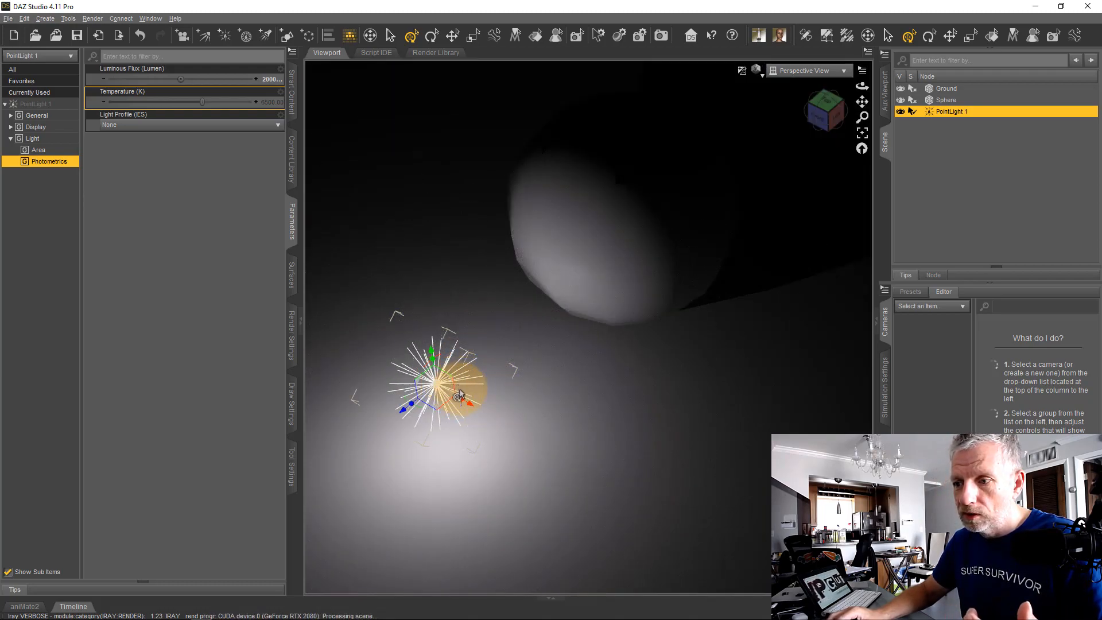
{"action": "left_click_drag", "start_coordinate": [460, 395], "coordinate": [450, 374]}
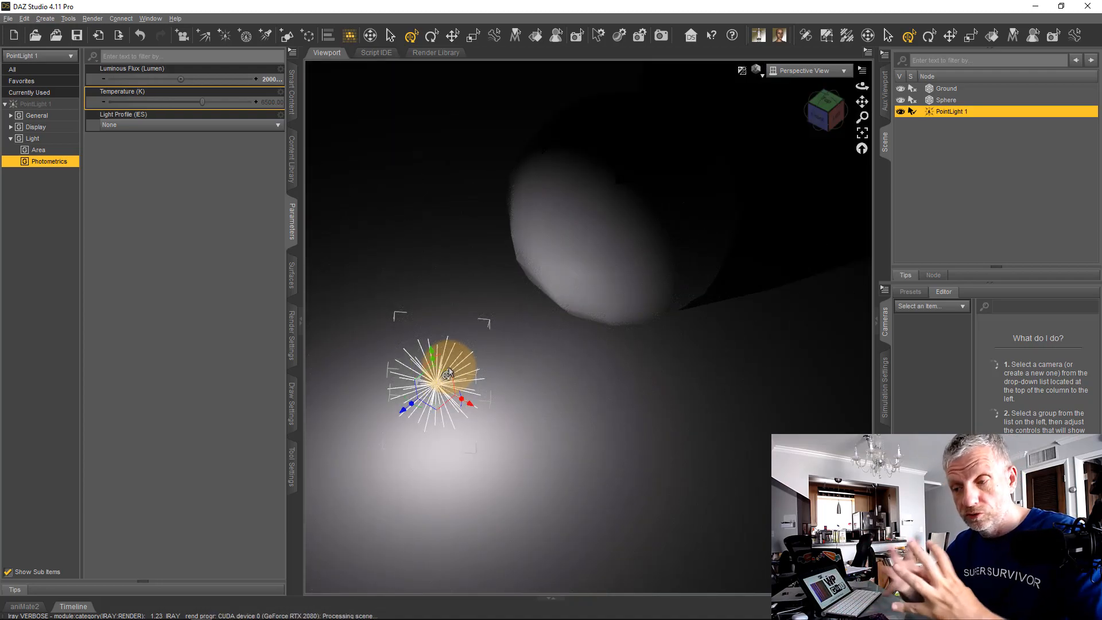
- Move the point light along its X axis far away from the sphere, and hide it in the scene
{"action": "middle_click_drag", "start_coordinate": [495, 367], "coordinate": [487, 376]}
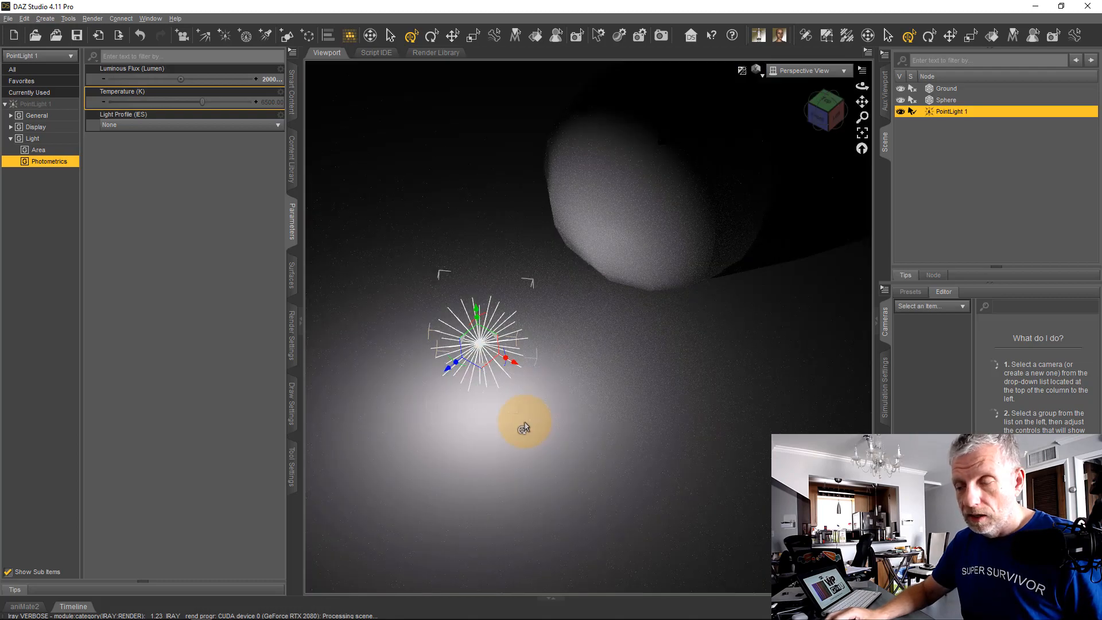
{"action": "middle_click_drag", "start_coordinate": [525, 425], "coordinate": [517, 392]}
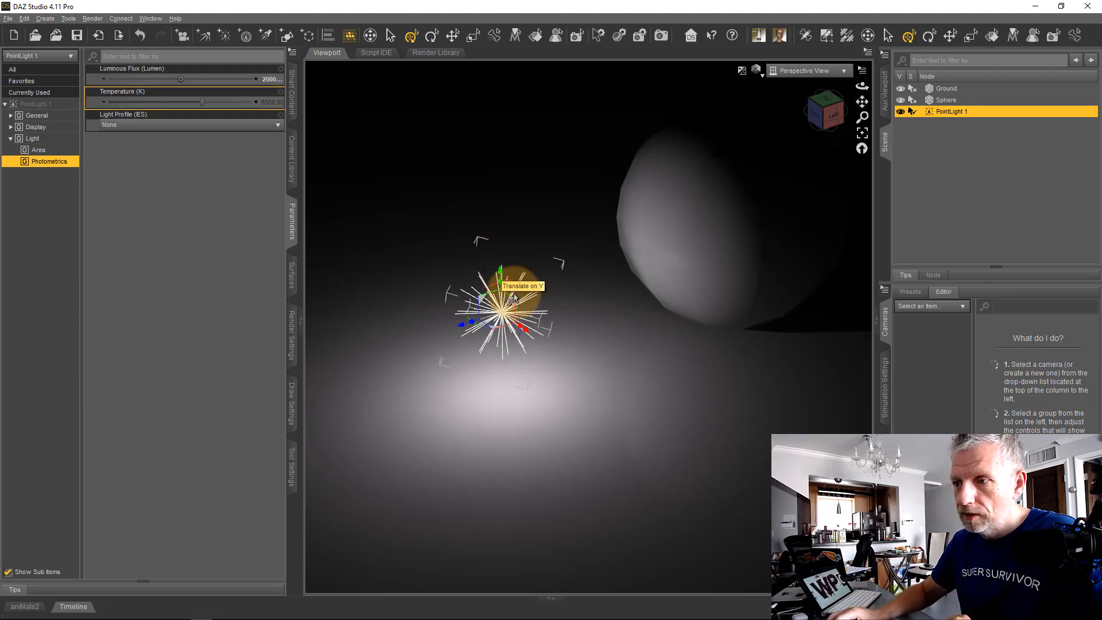
{"action": "mouse_move", "coordinate": [526, 330]}
{"action": "left_mouse_down"}
{"action": "mouse_move", "coordinate": [500, 287]}
{"action": "mouse_move", "coordinate": [398, 195]}
{"action": "mouse_move", "coordinate": [308, 168]}
{"action": "left_mouse_up"}
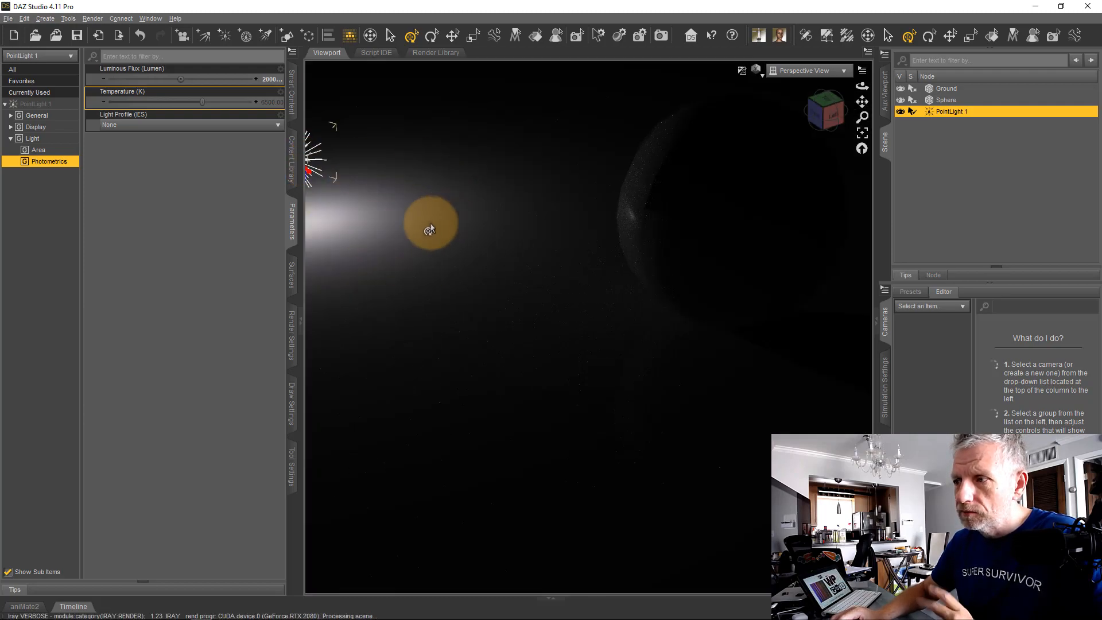
{"action": "left_click", "coordinate": [901, 113]}
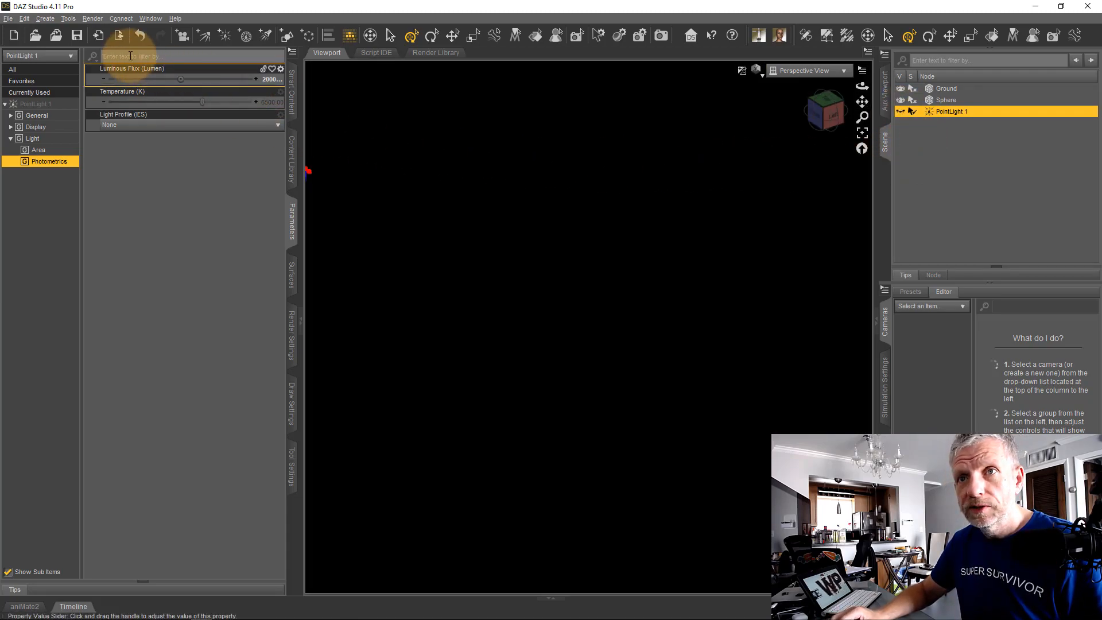
- Create a new distant light named DistantLight 1 with Apply Default Settings
{"action": "left_click", "coordinate": [46, 18]}
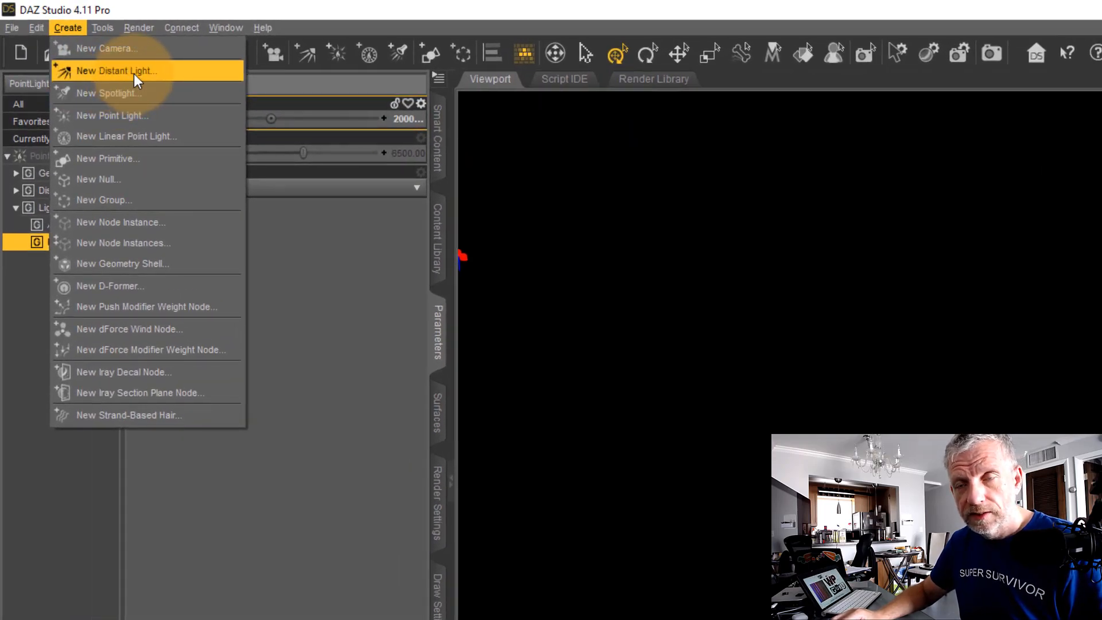
{"action": "left_click", "coordinate": [134, 74]}
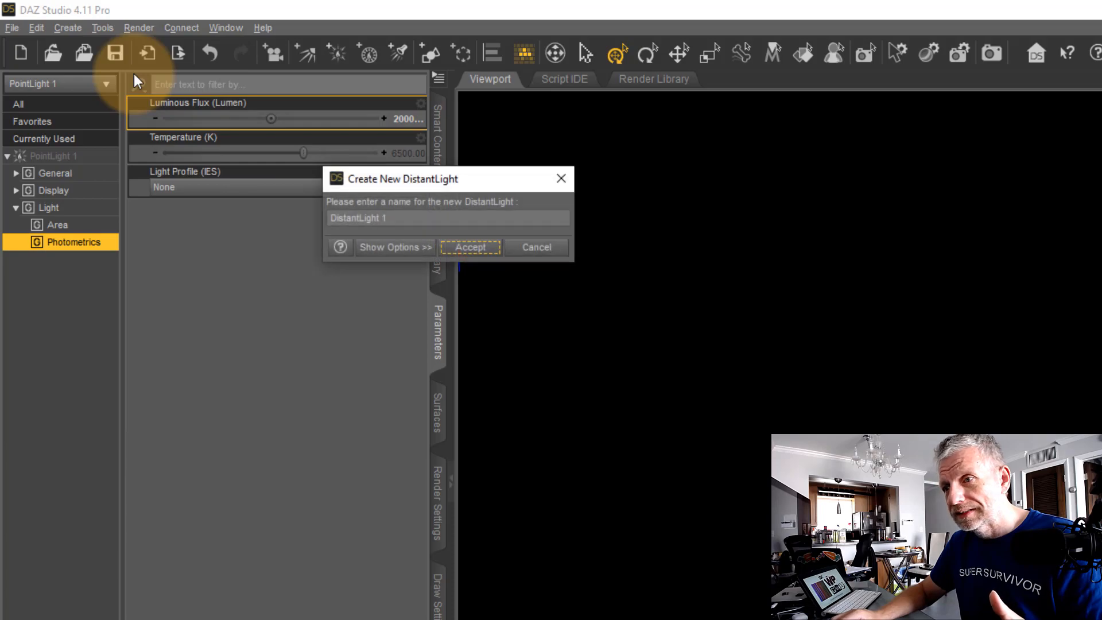
{"action": "left_click", "coordinate": [413, 248]}
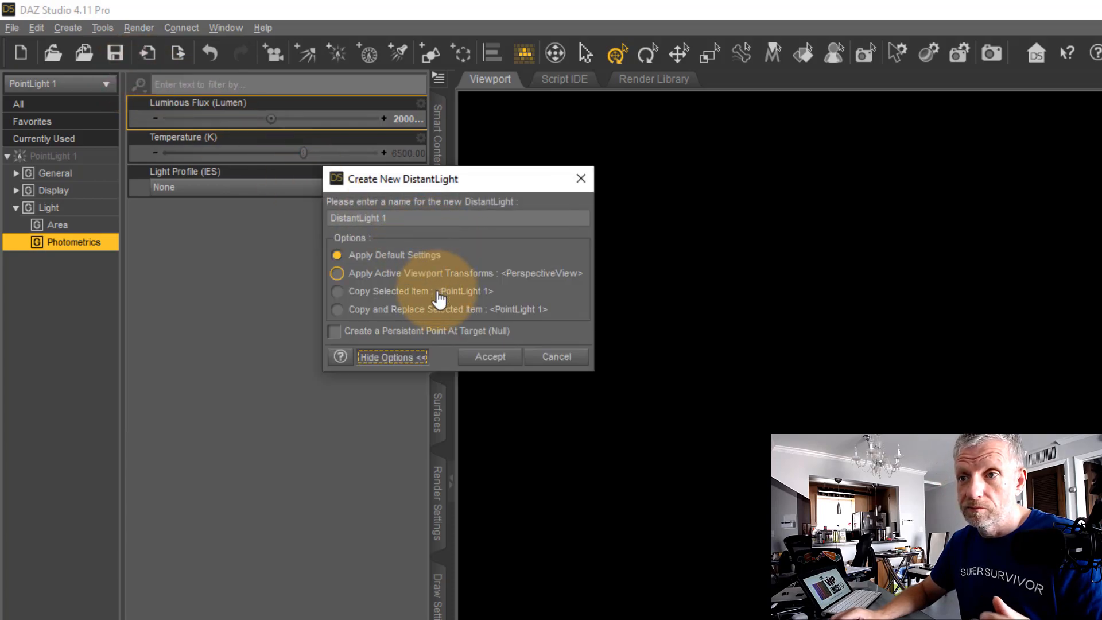
{"action": "left_click", "coordinate": [483, 358]}
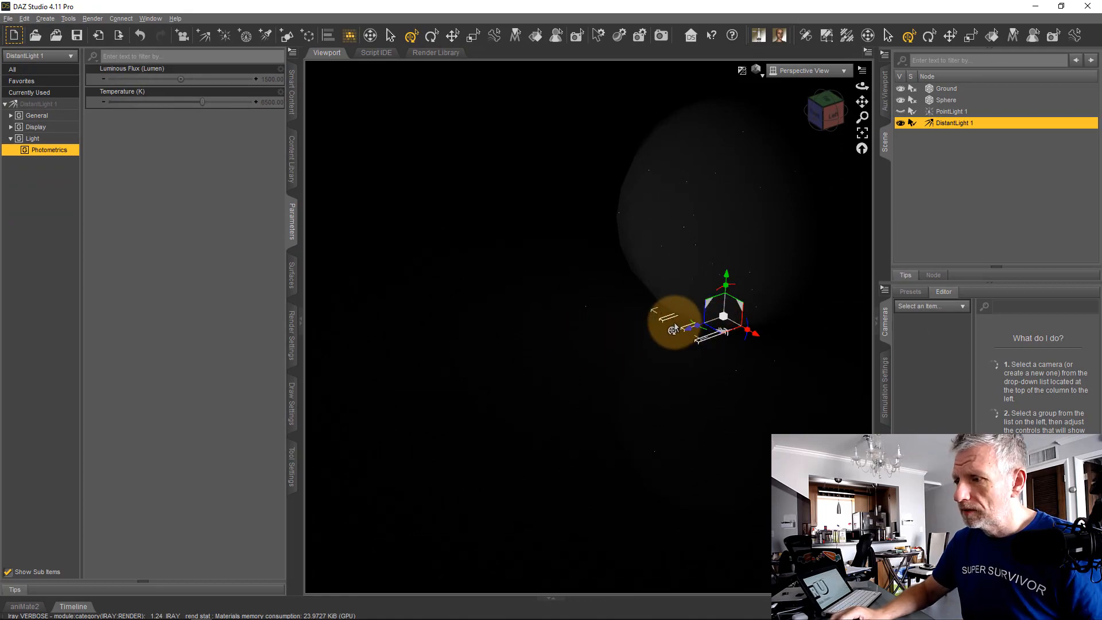
- Move the distant light along its Z axis away from the sphere, and raise it along the Y axis
{"action": "left_click_drag", "start_coordinate": [673, 330], "coordinate": [517, 381]}
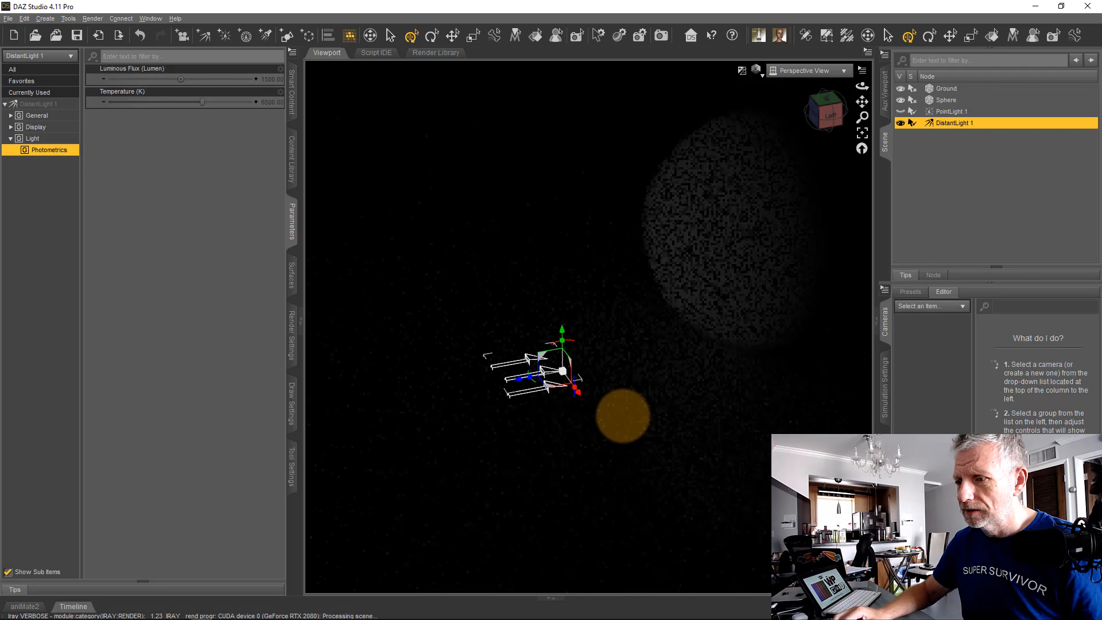
{"action": "left_click_drag", "start_coordinate": [562, 331], "coordinate": [562, 244]}
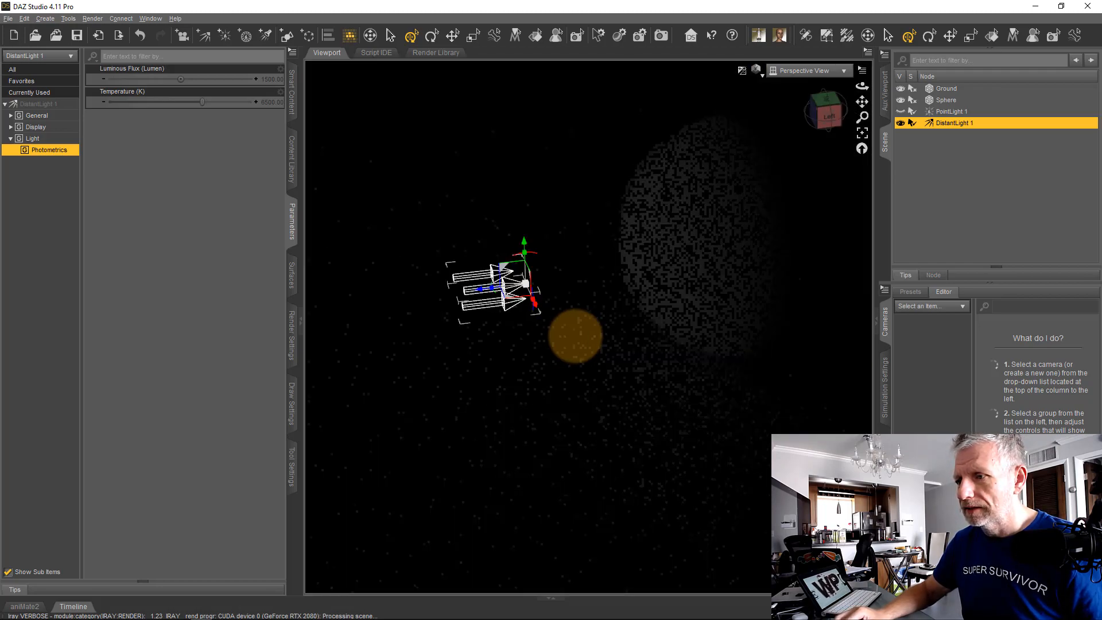
{"action": "middle_click_drag", "start_coordinate": [575, 336], "coordinate": [625, 337]}
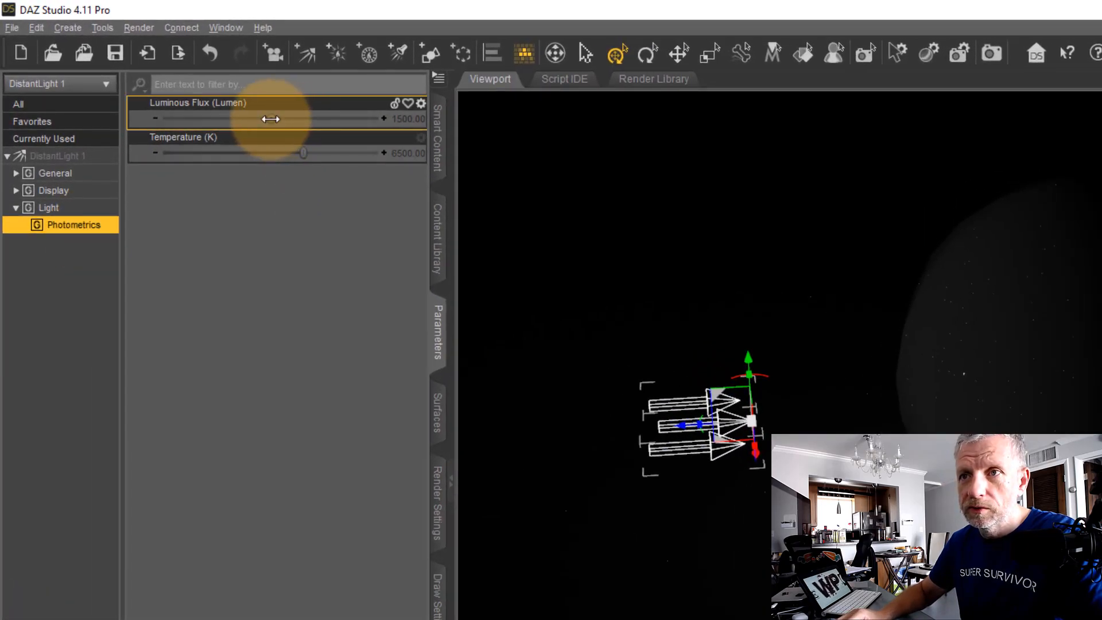
- Review the distant light's general Light properties, toggle Photometric Mode off and back on, and return to its Photometrics settings
{"action": "left_click", "coordinate": [86, 210]}
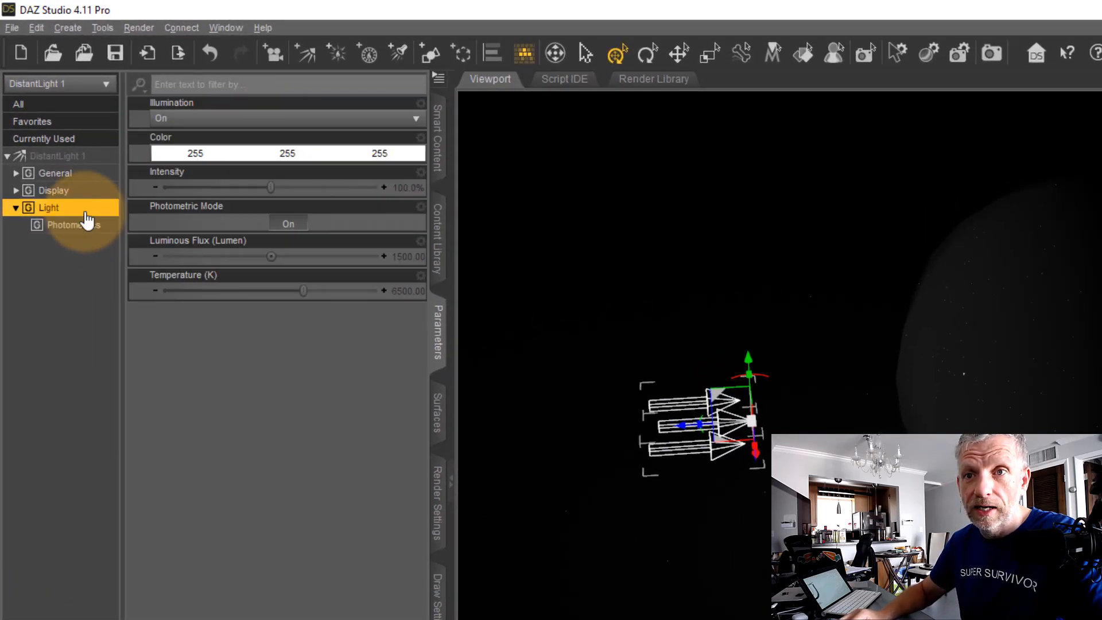
{"action": "left_click", "coordinate": [289, 223]}
{"action": "left_click", "coordinate": [288, 224]}
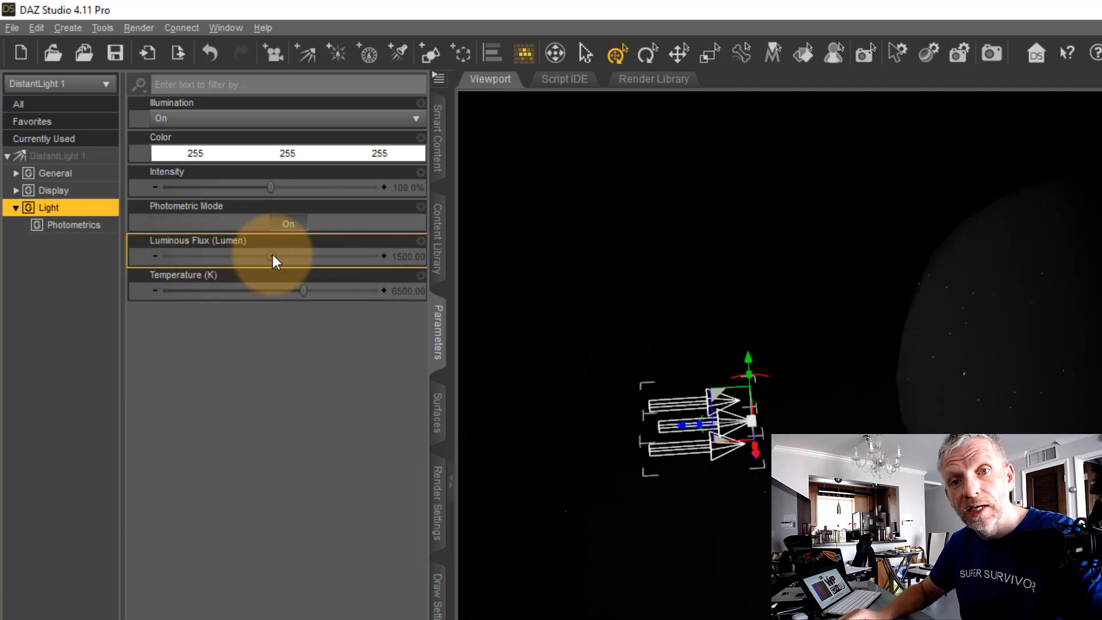
{"action": "left_click", "coordinate": [92, 226]}
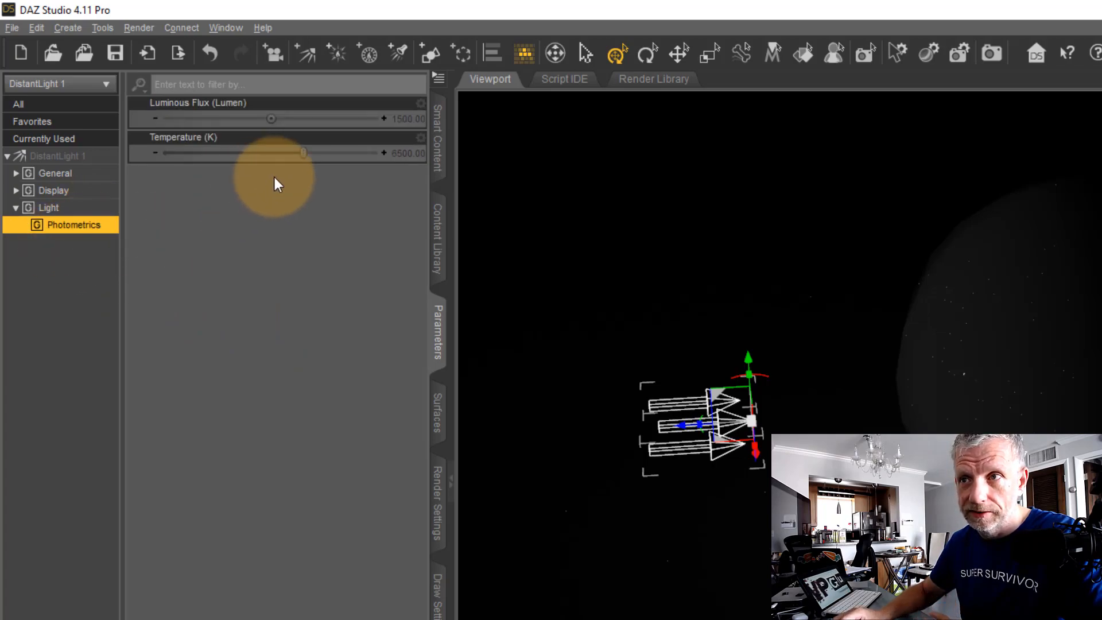
- Increase the distant light's luminous flux in stages to 20000 lumens, and raise the light along its Y axis
{"action": "left_click", "coordinate": [412, 122]}
{"action": "type", "text": "1000"}
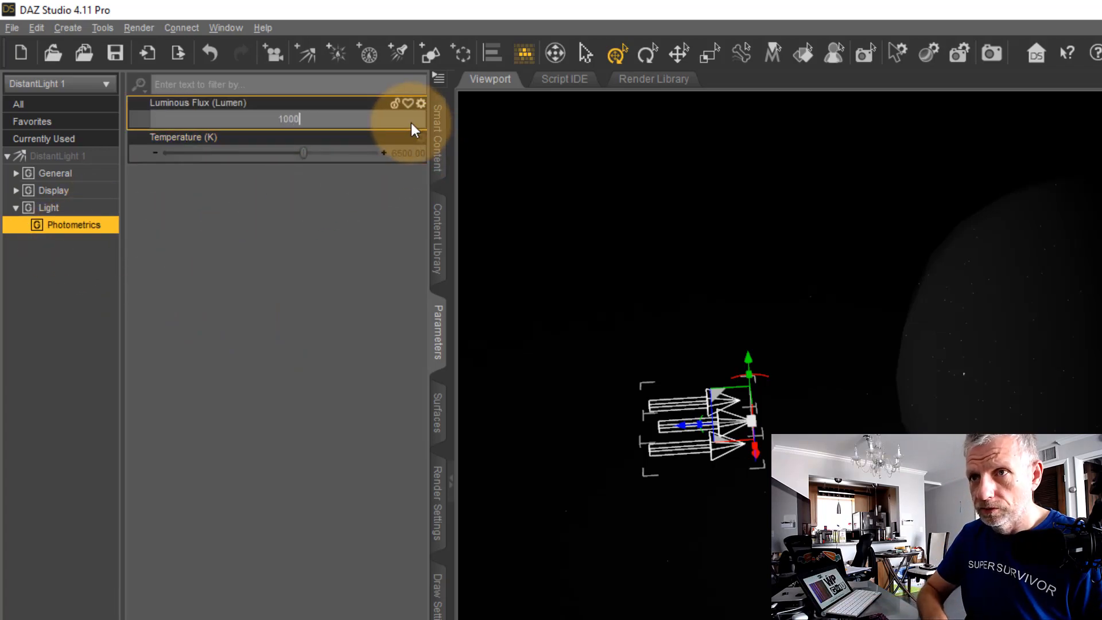
{"action": "key", "text": "Return"}
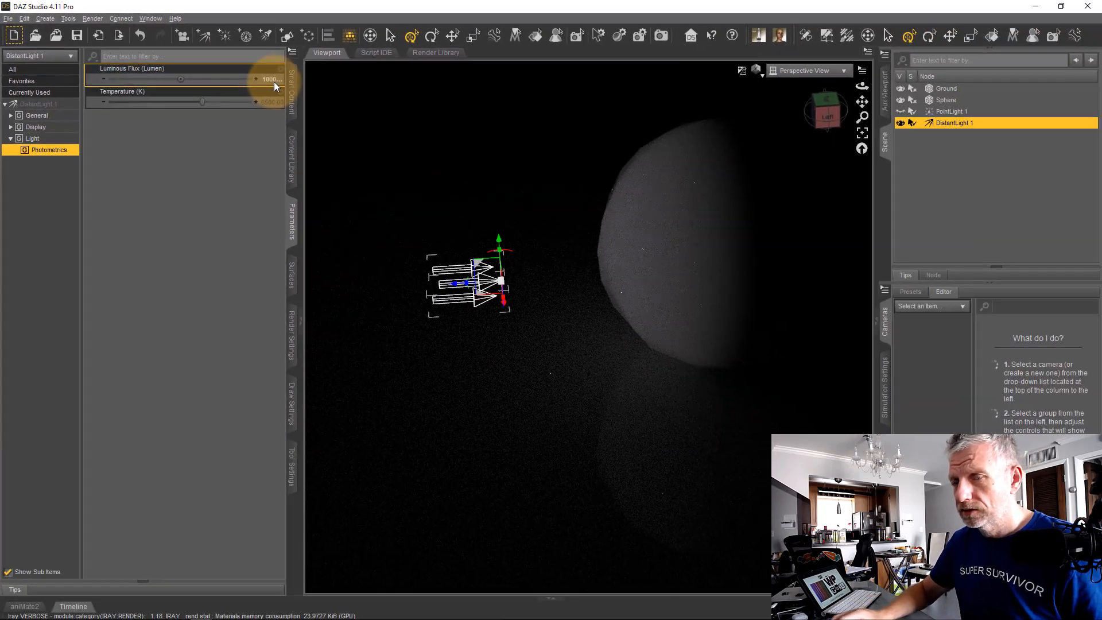
{"action": "left_click", "coordinate": [272, 80]}
{"action": "type", "text": "20000"}
{"action": "key", "text": "Return"}
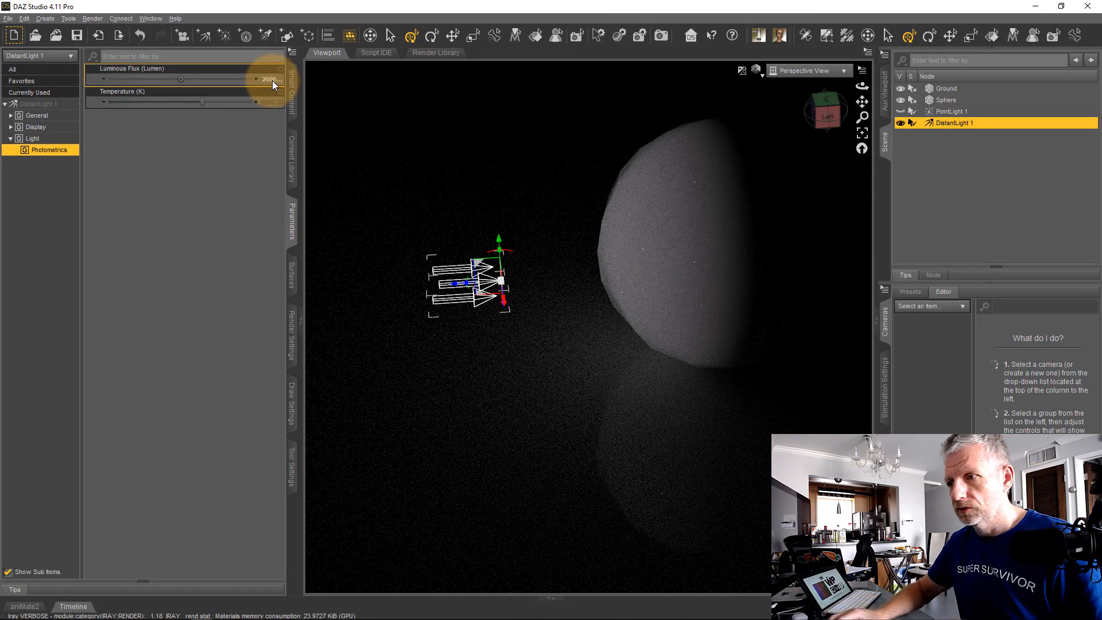
{"action": "left_click_drag", "start_coordinate": [498, 247], "coordinate": [500, 198]}
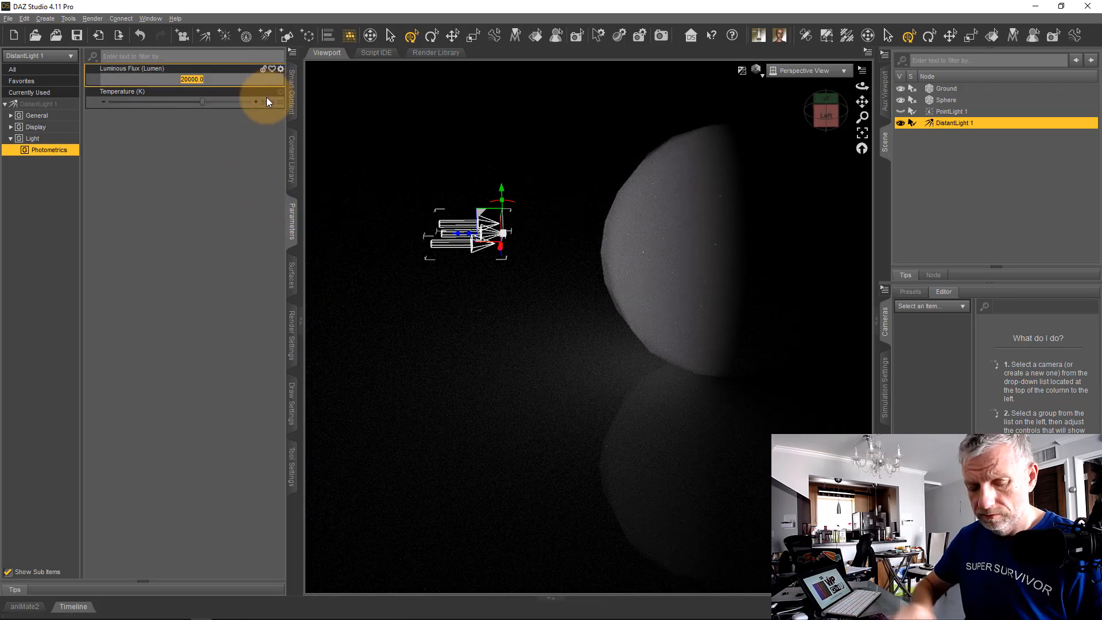
- Set the distant light's luminous flux to 50000 lumens, and increase it further for a brighter result
{"action": "type", "text": "5000"}
{"action": "key", "text": "Return"}
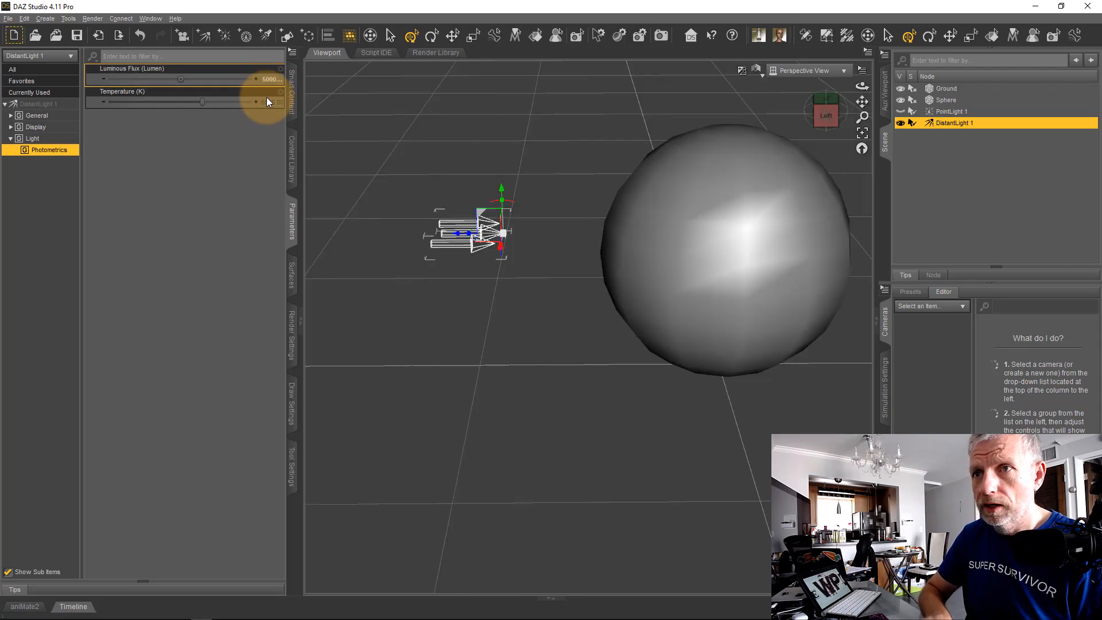
{"action": "left_click", "coordinate": [268, 77]}
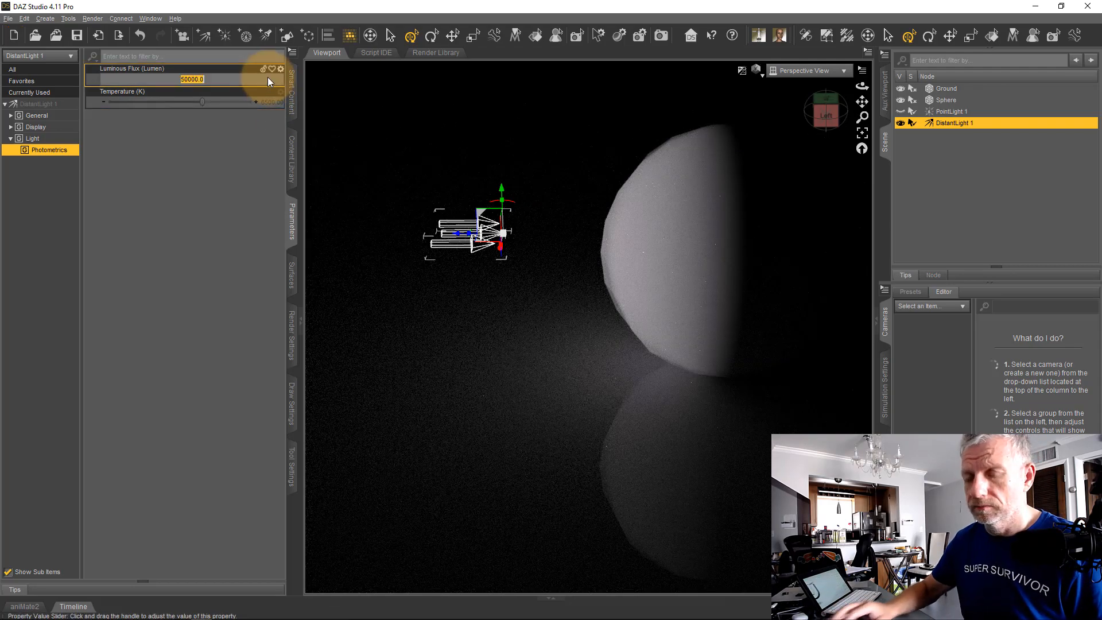
{"action": "type", "text": "10000"}
{"action": "key", "text": "Return"}
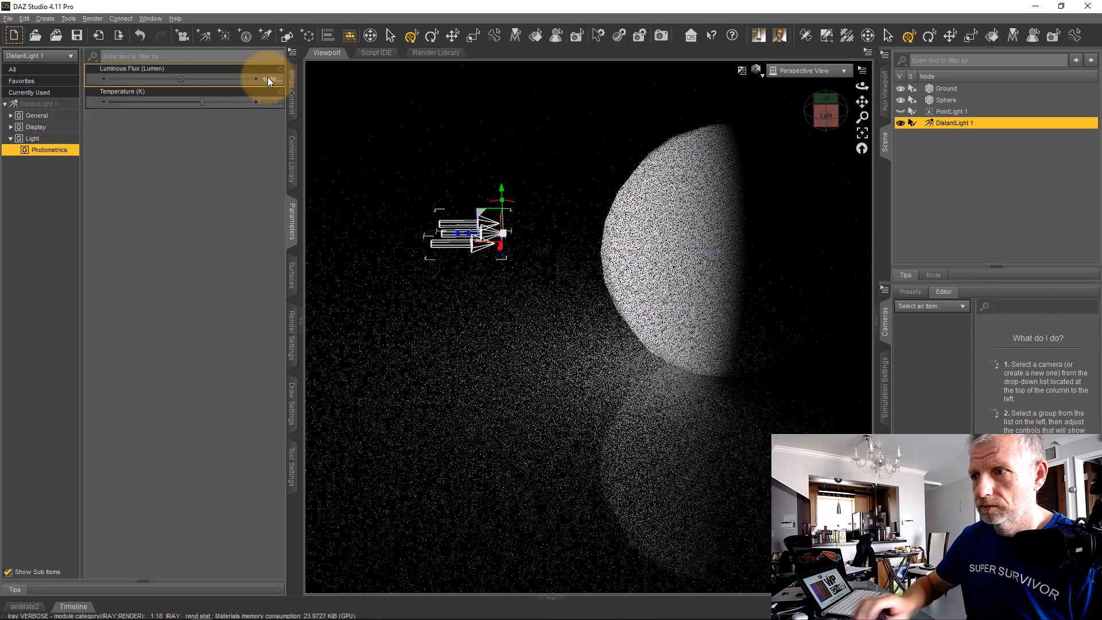
- Lower the distant light along the Y axis to near the ground, and raise it back above the sphere's height
{"action": "middle_click_drag", "start_coordinate": [639, 304], "coordinate": [629, 334]}
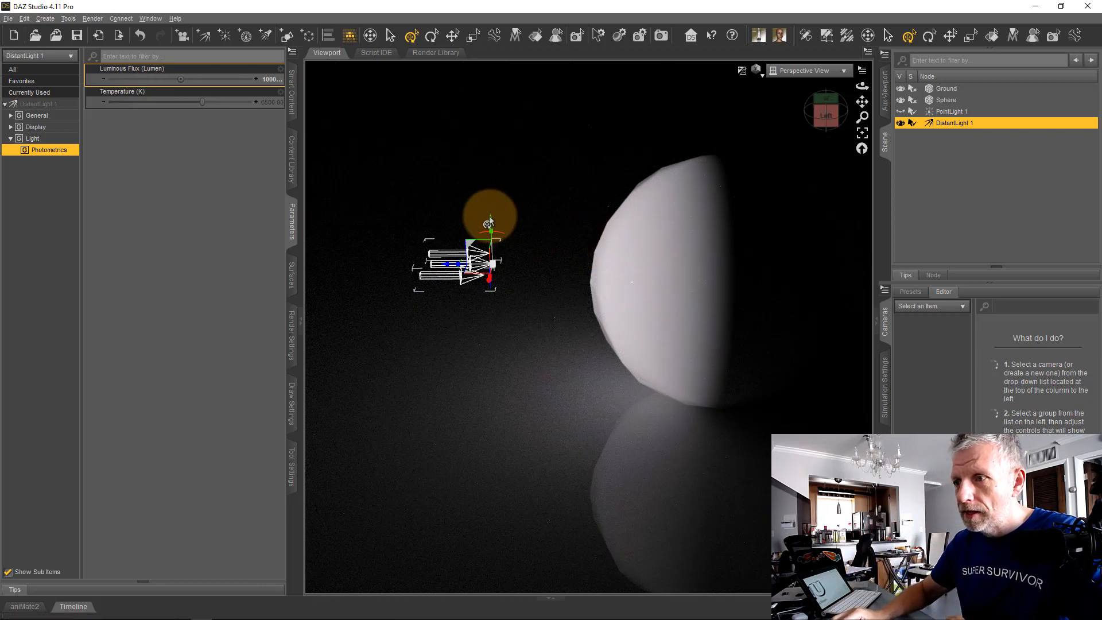
{"action": "left_click_drag", "start_coordinate": [489, 224], "coordinate": [484, 443]}
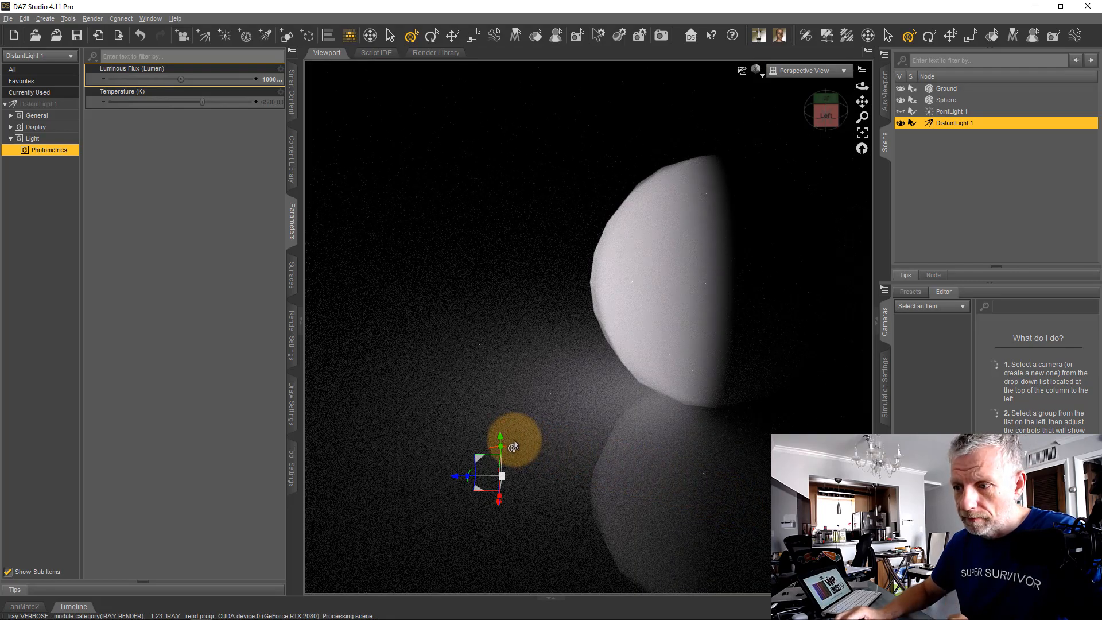
{"action": "mouse_move", "coordinate": [500, 441]}
{"action": "left_mouse_down"}
{"action": "mouse_move", "coordinate": [519, 387]}
{"action": "mouse_move", "coordinate": [540, 114]}
{"action": "mouse_move", "coordinate": [579, 193]}
{"action": "left_mouse_up"}
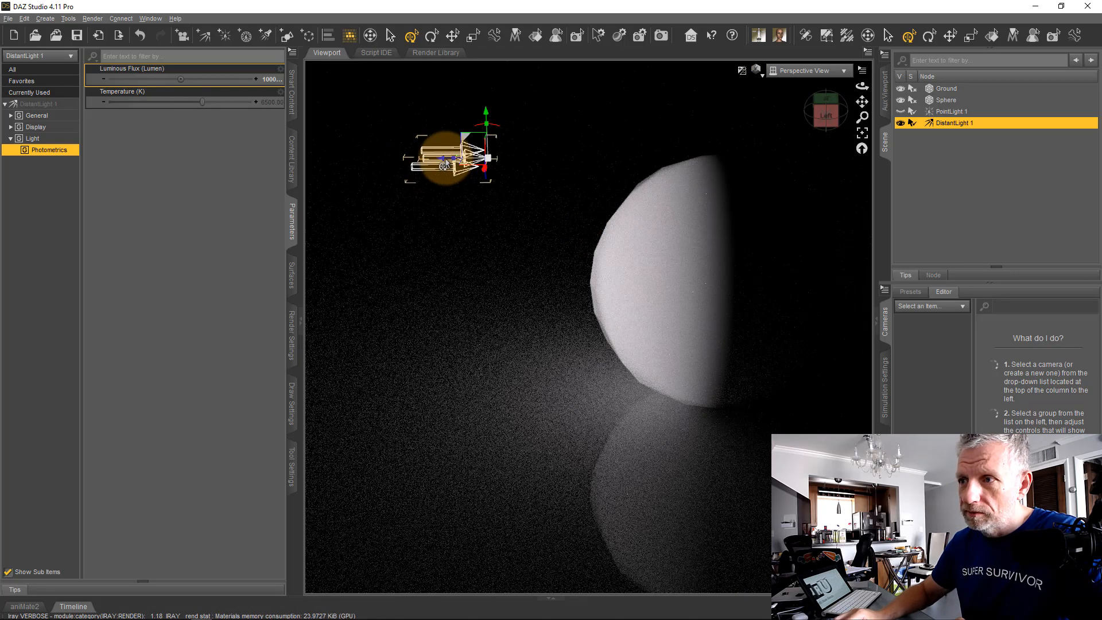
- Move the distant light along its Z axis past the far side of the sphere, and bring it back in front
{"action": "left_click_drag", "start_coordinate": [440, 164], "coordinate": [946, 190]}
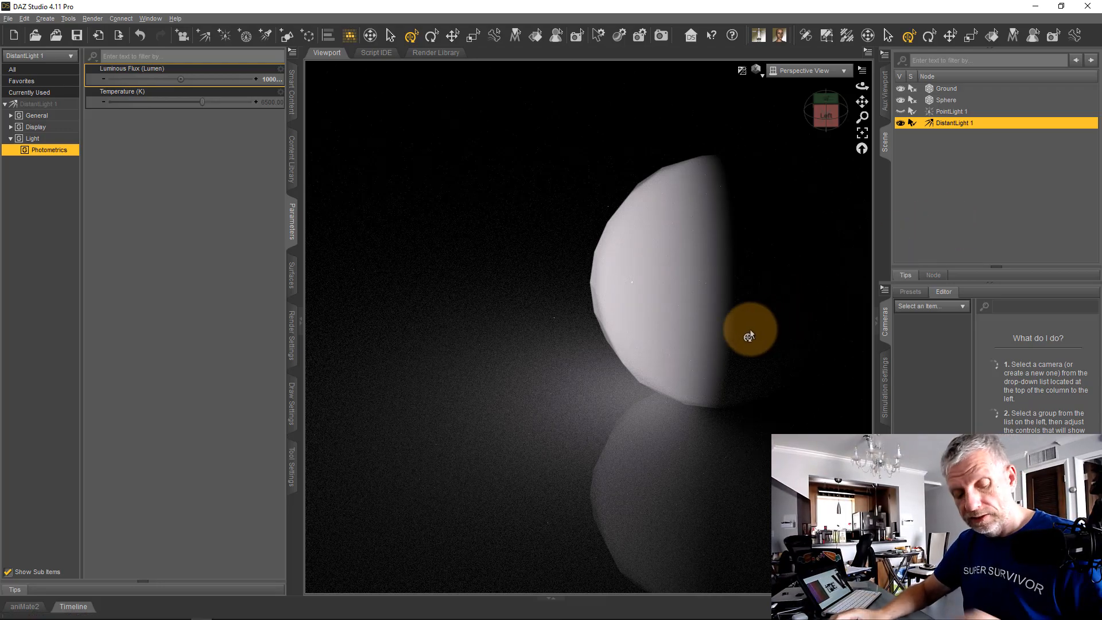
{"action": "left_click_drag", "start_coordinate": [731, 327], "coordinate": [747, 329], "text": "alt"}
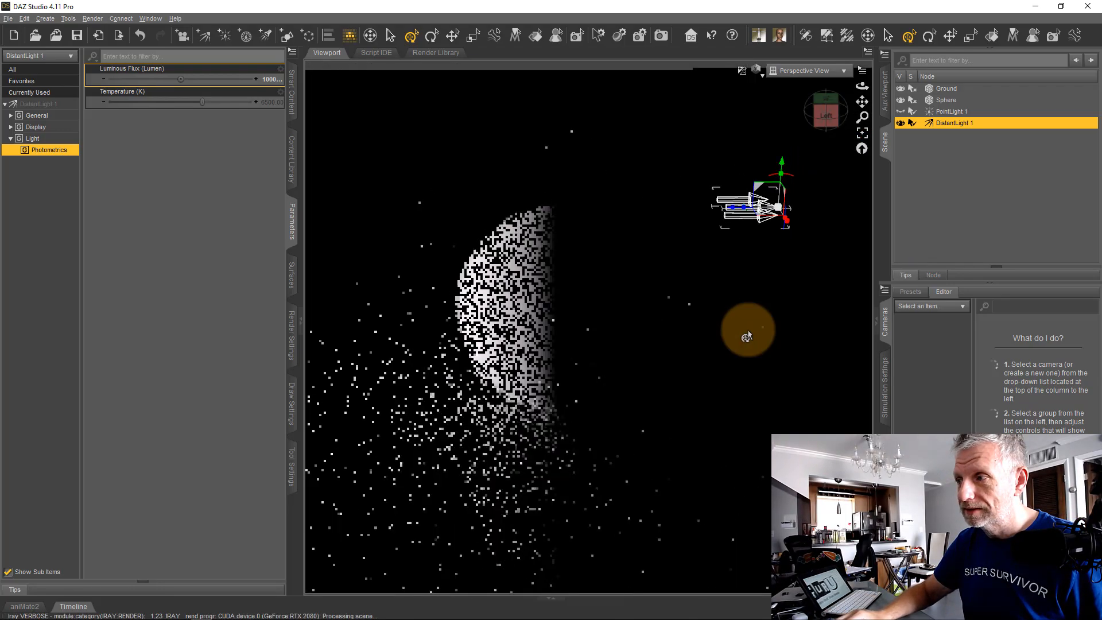
{"action": "mouse_move", "coordinate": [648, 345]}
{"action": "left_mouse_down", "text": "alt"}
{"action": "mouse_move", "coordinate": [659, 335]}
{"action": "mouse_move", "coordinate": [645, 327]}
{"action": "left_mouse_up", "text": "alt"}
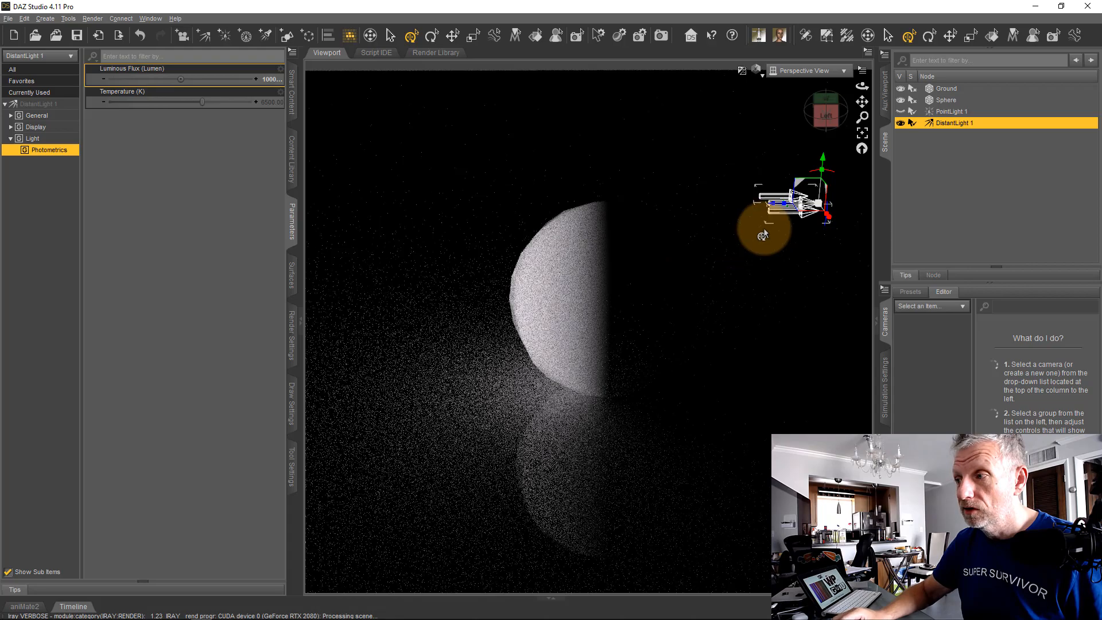
{"action": "left_click_drag", "start_coordinate": [772, 208], "coordinate": [389, 212]}
{"action": "left_click_drag", "start_coordinate": [450, 307], "coordinate": [460, 343], "text": "alt"}
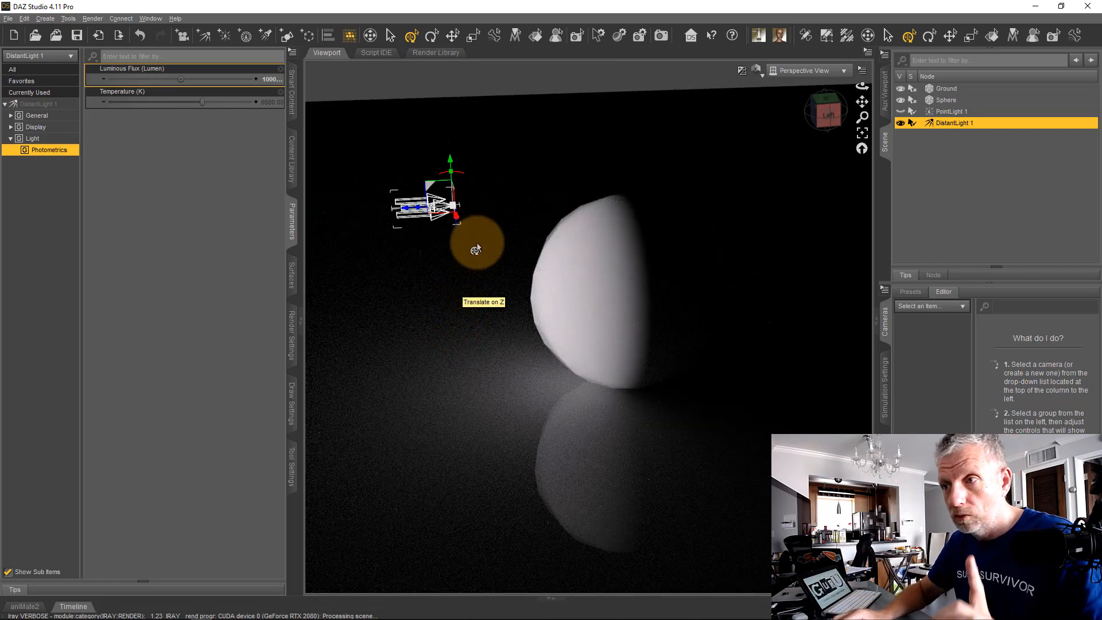
- Rotate the distant light to point diagonally down at the sphere, and move it along Z past the sphere and back
{"action": "left_click_drag", "start_coordinate": [459, 179], "coordinate": [462, 188]}
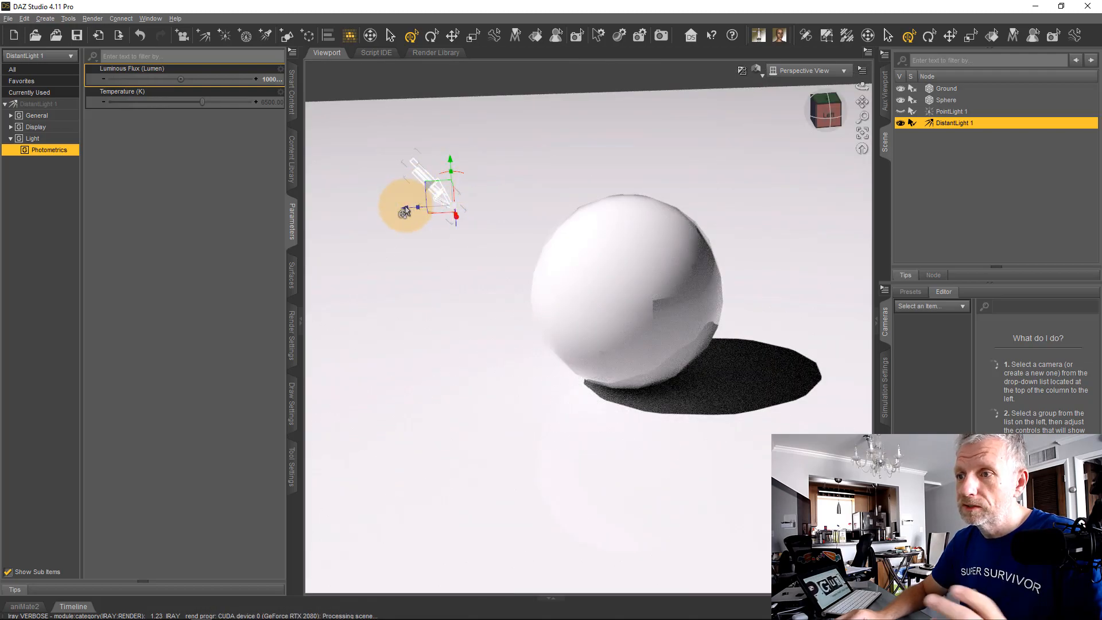
{"action": "left_click_drag", "start_coordinate": [405, 214], "coordinate": [792, 212]}
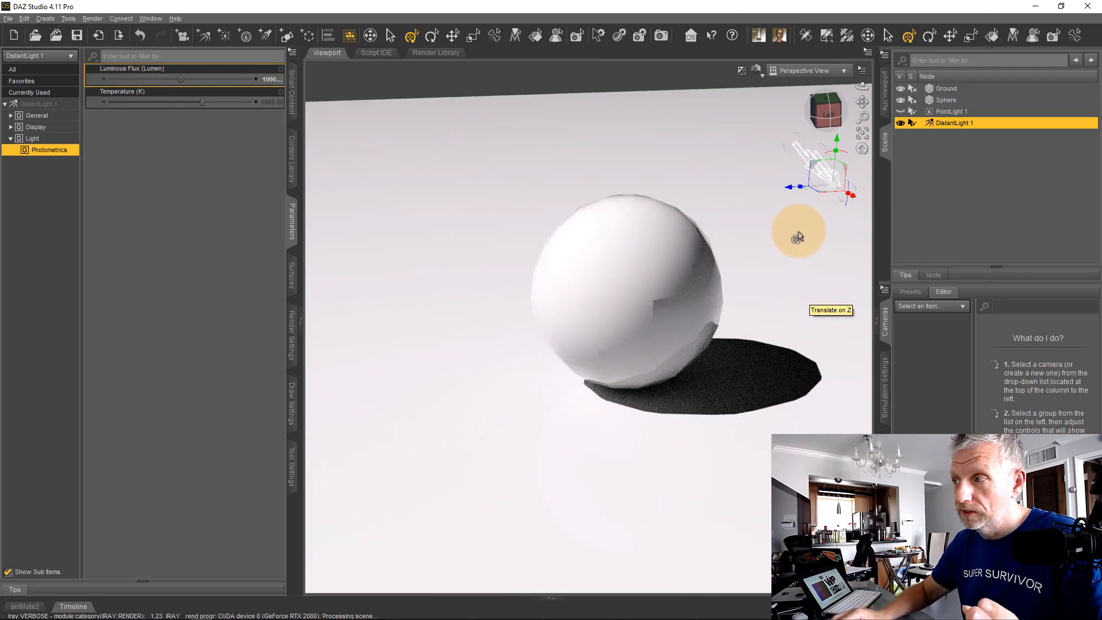
{"action": "left_click_drag", "start_coordinate": [787, 193], "coordinate": [643, 211]}
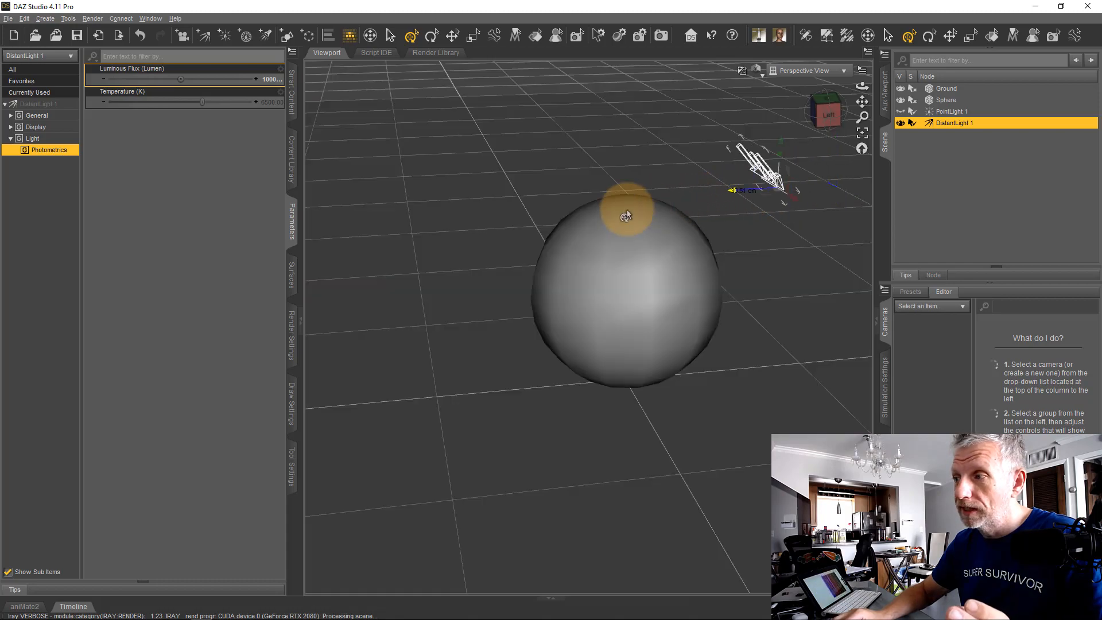
{"action": "left_click_drag", "start_coordinate": [416, 240], "coordinate": [394, 240]}
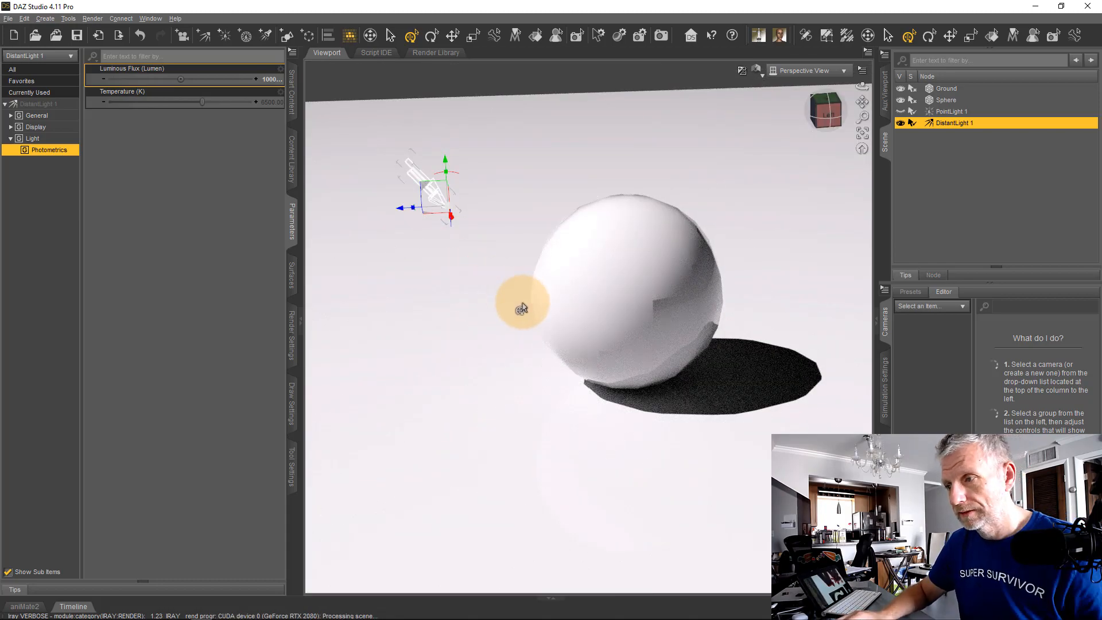
- Rotate the distant light in place to cast the sphere's shadow in the opposite direction, and turn it back toward the sphere
{"action": "mouse_move", "coordinate": [530, 314]}
{"action": "middle_mouse_down"}
{"action": "mouse_move", "coordinate": [492, 298]}
{"action": "mouse_move", "coordinate": [550, 335]}
{"action": "mouse_move", "coordinate": [517, 314]}
{"action": "middle_mouse_up"}
{"action": "scroll", "coordinate": [529, 314], "scroll_direction": "up", "scroll_amount": 5}
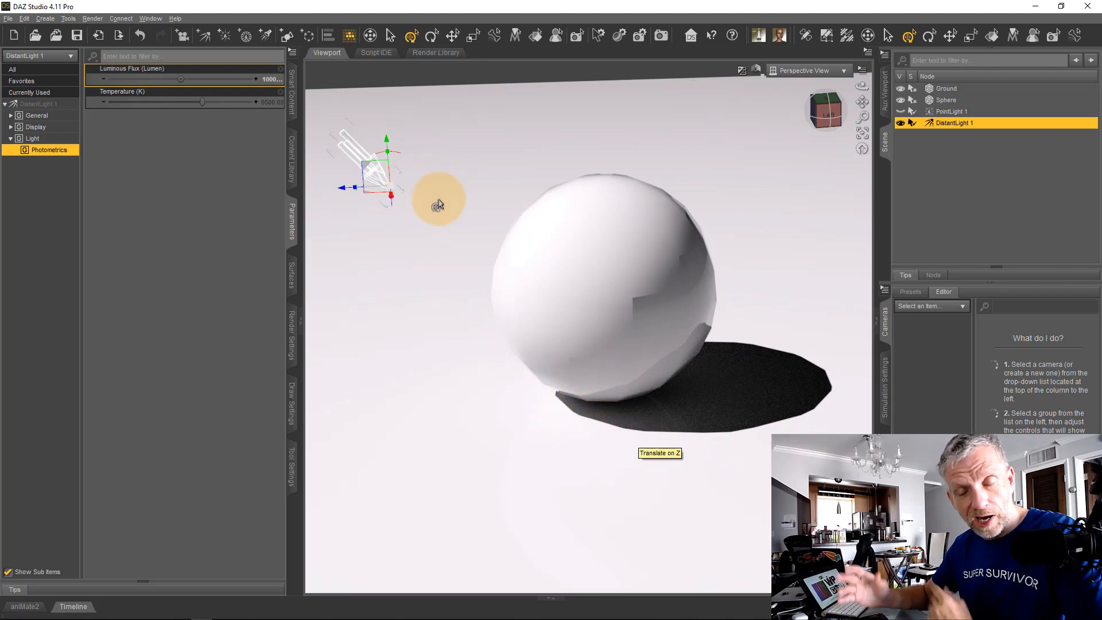
{"action": "left_click_drag", "start_coordinate": [396, 153], "coordinate": [395, 175]}
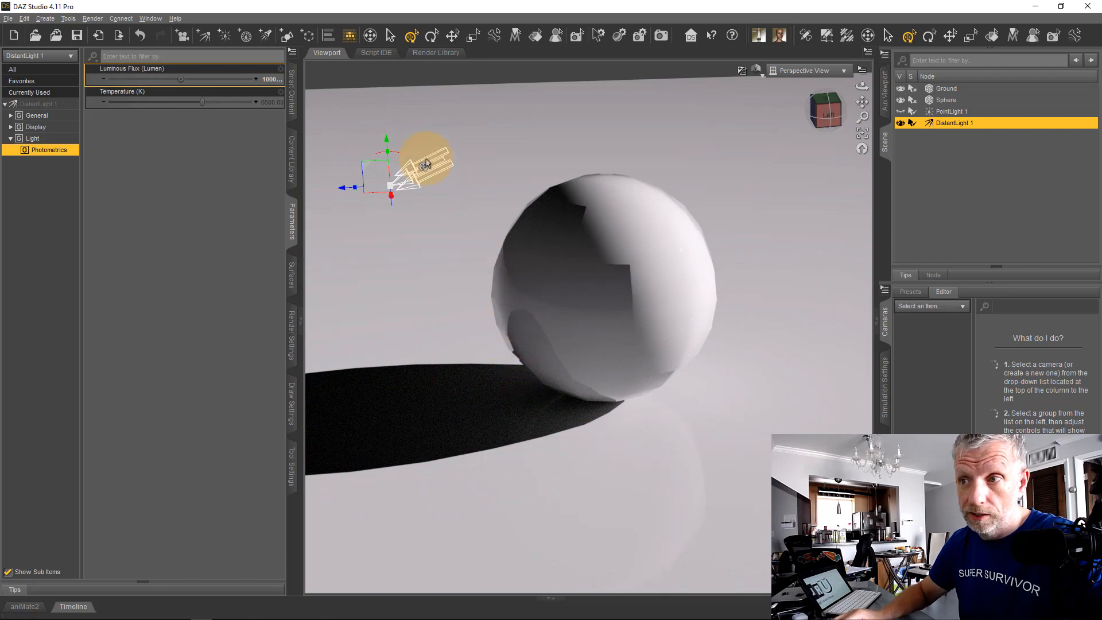
{"action": "mouse_move", "coordinate": [395, 159]}
{"action": "left_mouse_down"}
{"action": "mouse_move", "coordinate": [381, 154]}
{"action": "mouse_move", "coordinate": [352, 180]}
{"action": "left_mouse_up"}
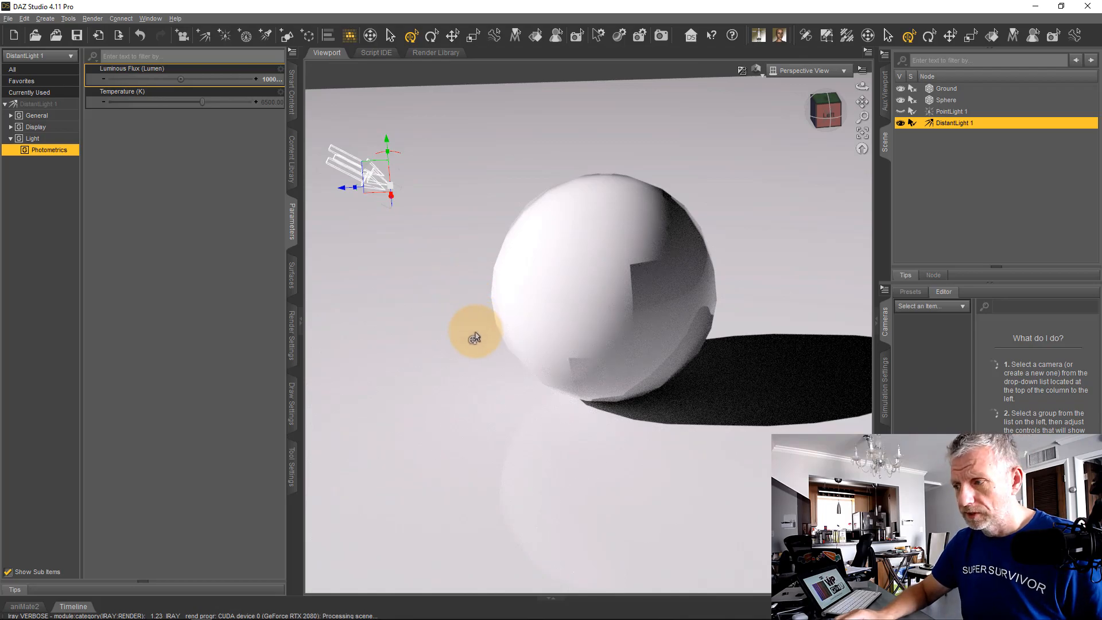
- Tilt the distant light more steeply downward to shorten the sphere's shadow, and return it to a shallower angle
{"action": "scroll", "coordinate": [474, 338], "scroll_direction": "down", "scroll_amount": 5}
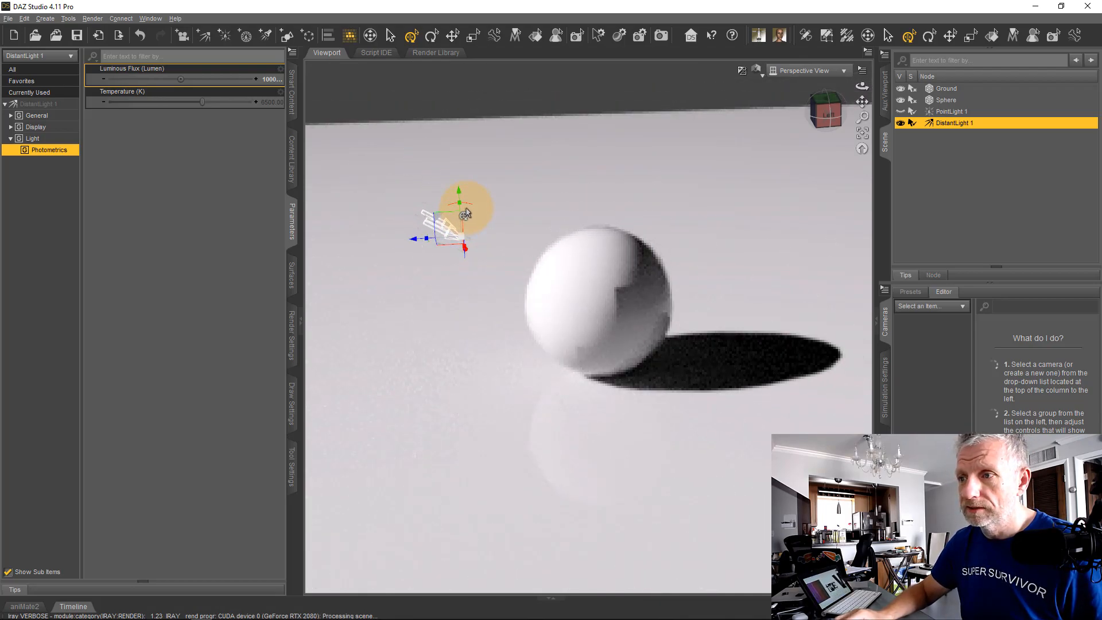
{"action": "mouse_move", "coordinate": [465, 214]}
{"action": "left_mouse_down"}
{"action": "mouse_move", "coordinate": [483, 238]}
{"action": "mouse_move", "coordinate": [473, 210]}
{"action": "mouse_move", "coordinate": [493, 277]}
{"action": "left_mouse_up"}
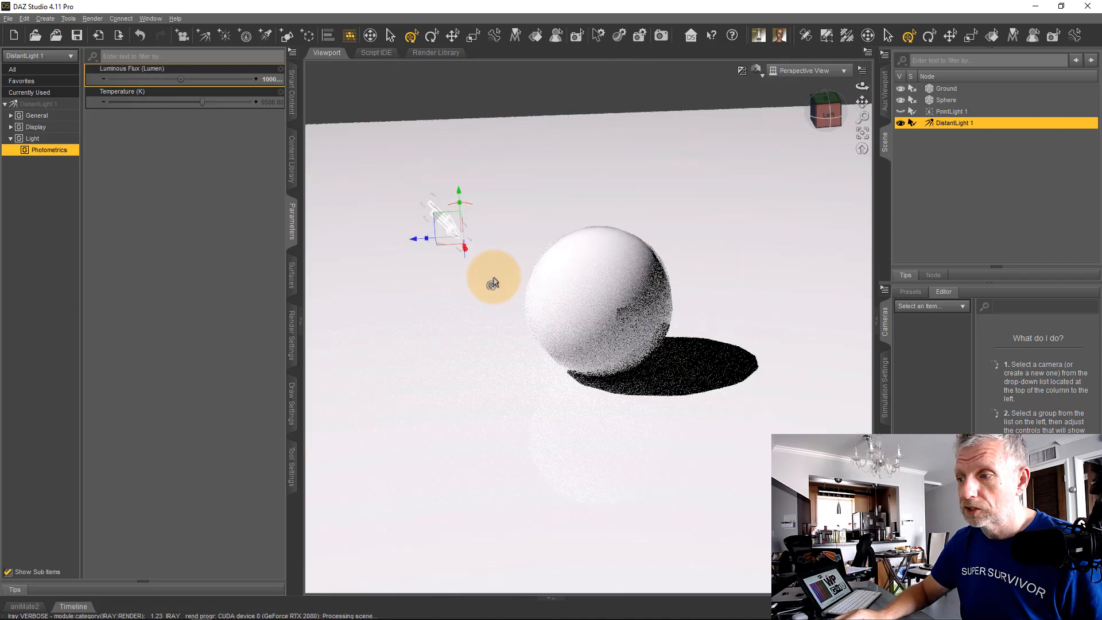
{"action": "left_click_drag", "start_coordinate": [471, 211], "coordinate": [466, 210]}
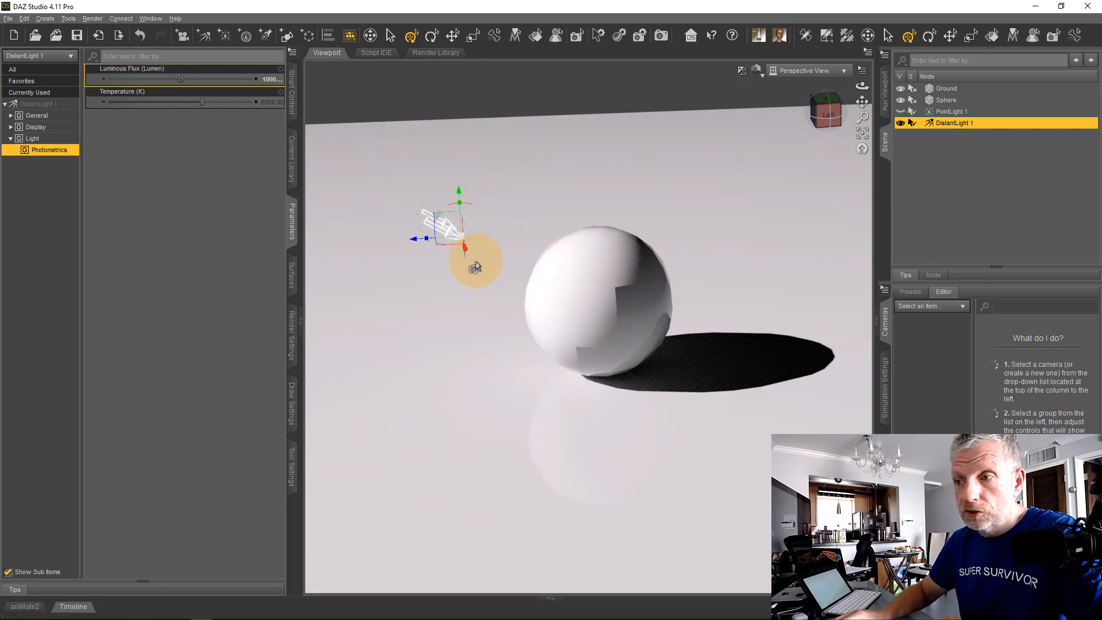
- Swing the distant light away and back diagonally down toward the sphere, and lower its color temperature to 3187.25 K
{"action": "scroll", "coordinate": [476, 265], "scroll_direction": "up", "scroll_amount": 4}
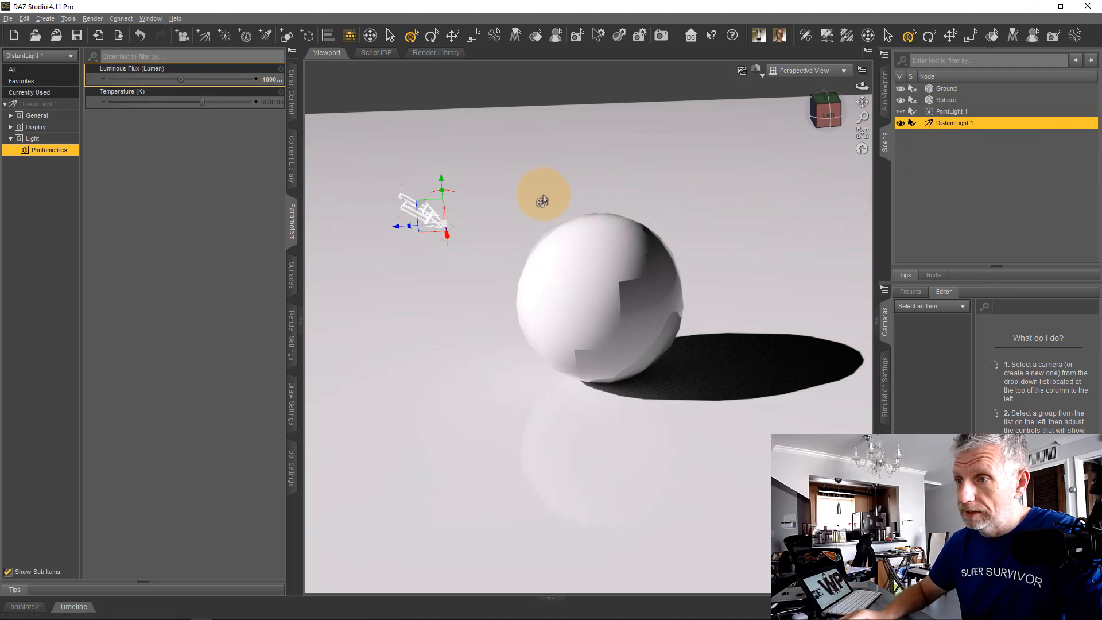
{"action": "left_click_drag", "start_coordinate": [448, 198], "coordinate": [508, 273]}
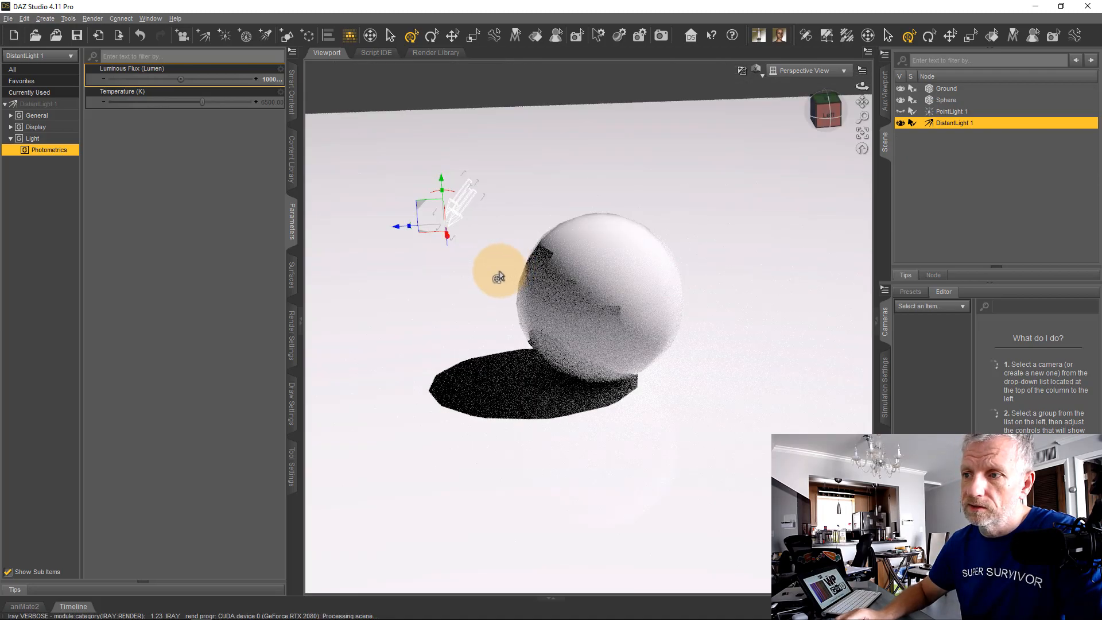
{"action": "left_click_drag", "start_coordinate": [451, 196], "coordinate": [423, 192]}
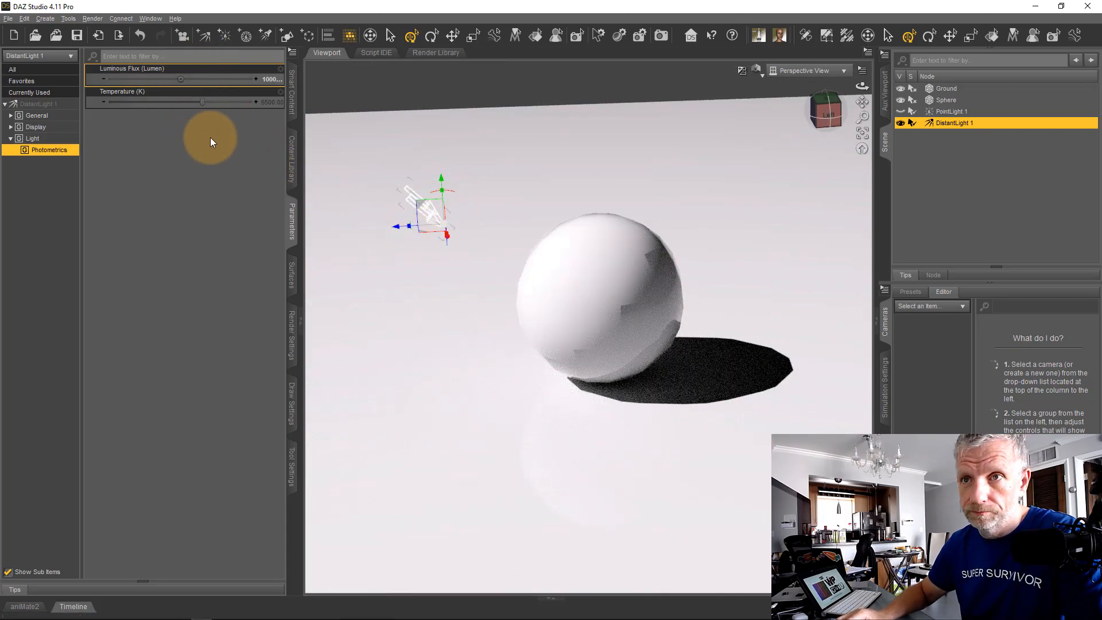
{"action": "left_click_drag", "start_coordinate": [202, 102], "coordinate": [155, 102]}
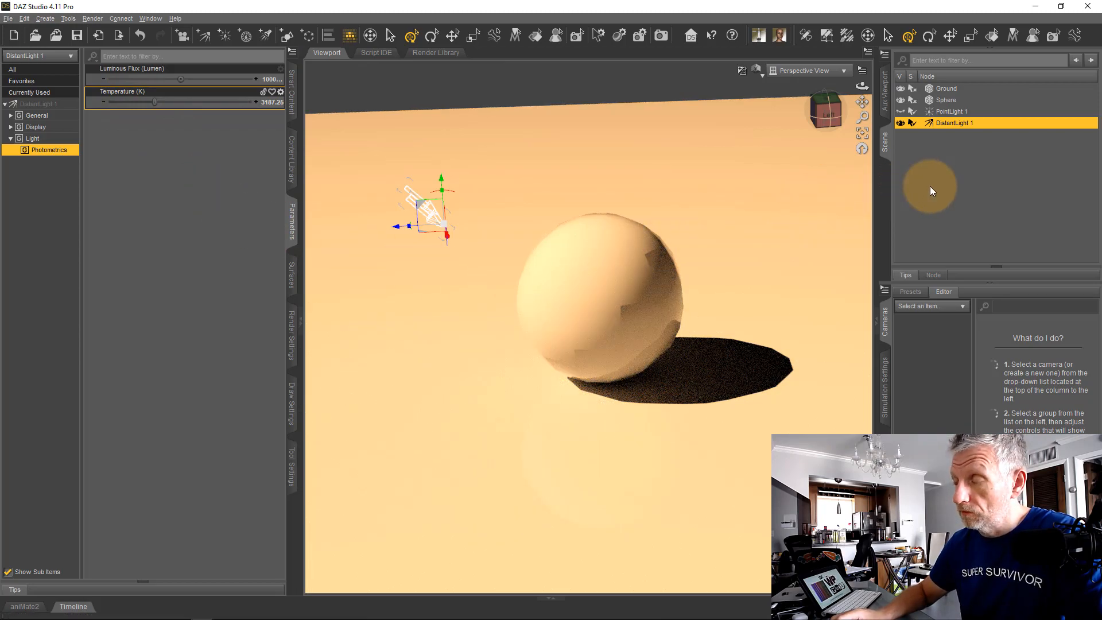
- Delete the distant light, and create a new spotlight named SpotLight 1 with Apply Default Settings
{"action": "key", "text": "Delete"}
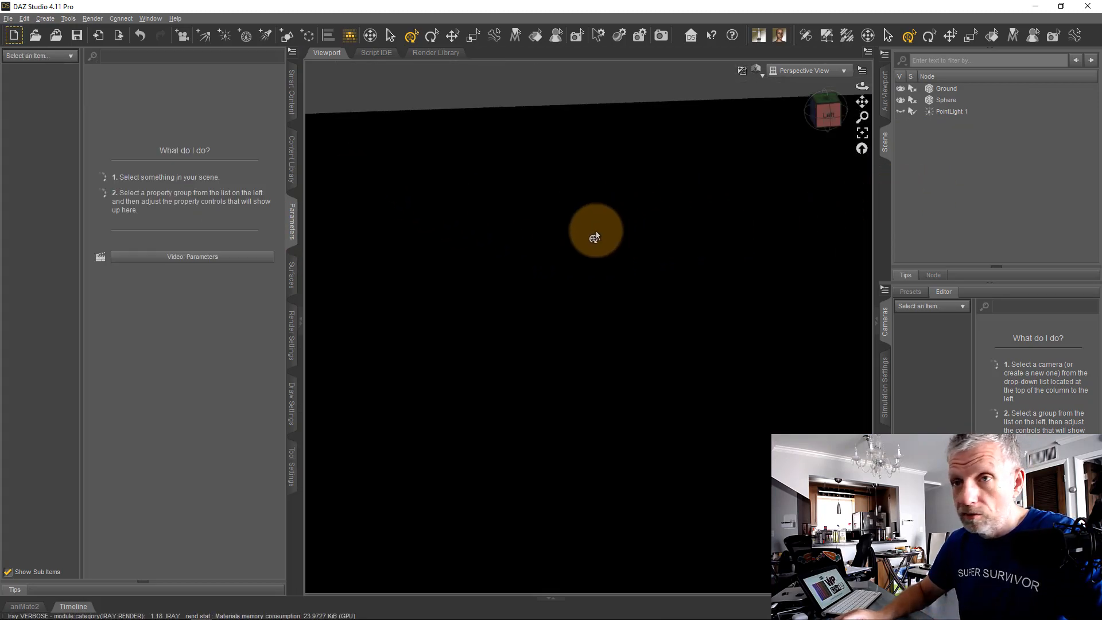
{"action": "left_click", "coordinate": [46, 18]}
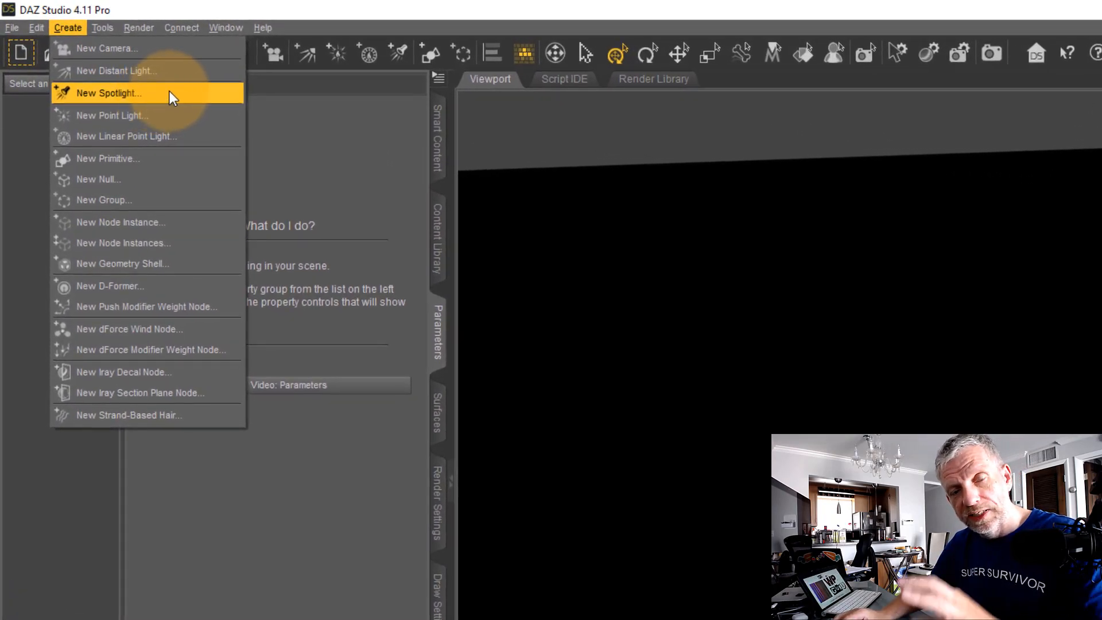
{"action": "left_click", "coordinate": [169, 93]}
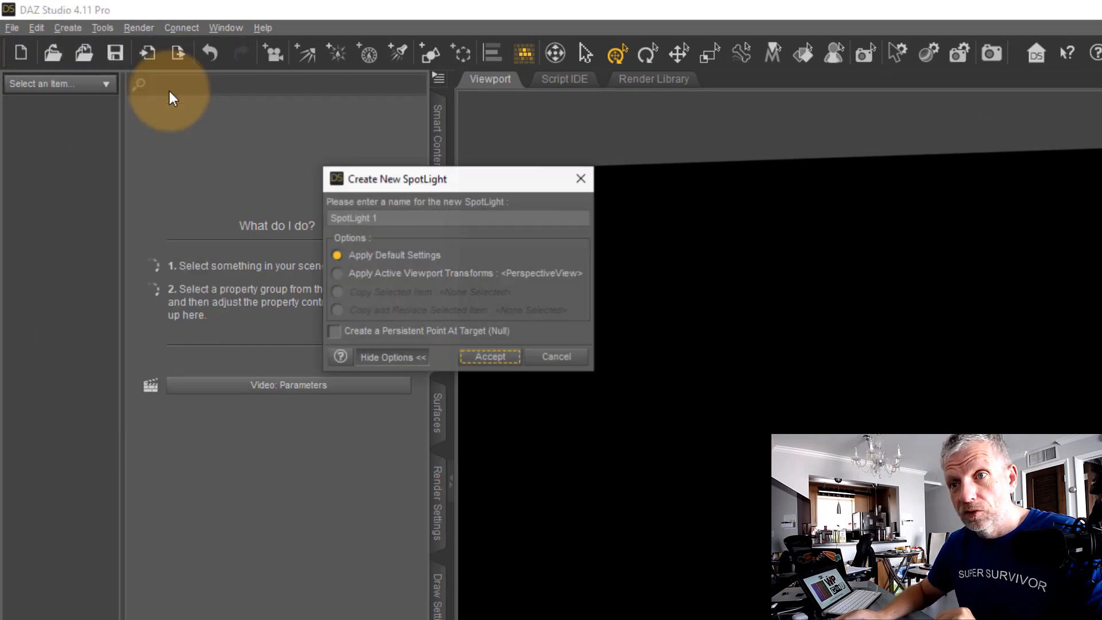
{"action": "left_click", "coordinate": [485, 358]}
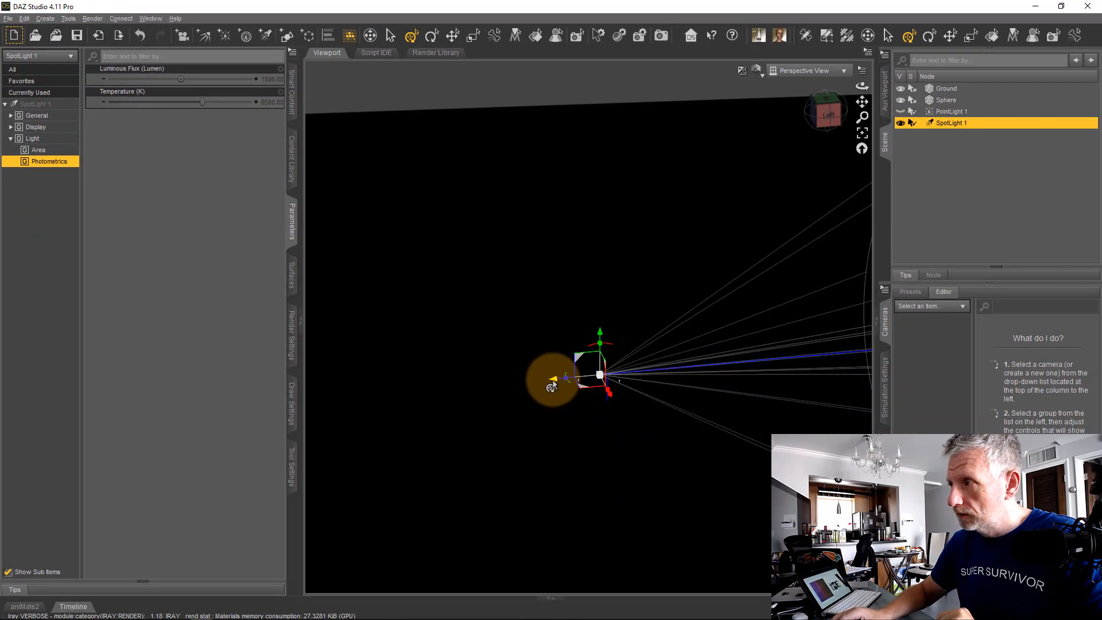
- Move SpotLight 1 back away from the sphere and raise it above the ground so its cone reaches the sphere
{"action": "left_click_drag", "start_coordinate": [550, 386], "coordinate": [300, 382]}
{"action": "left_click_drag", "start_coordinate": [414, 368], "coordinate": [486, 360]}
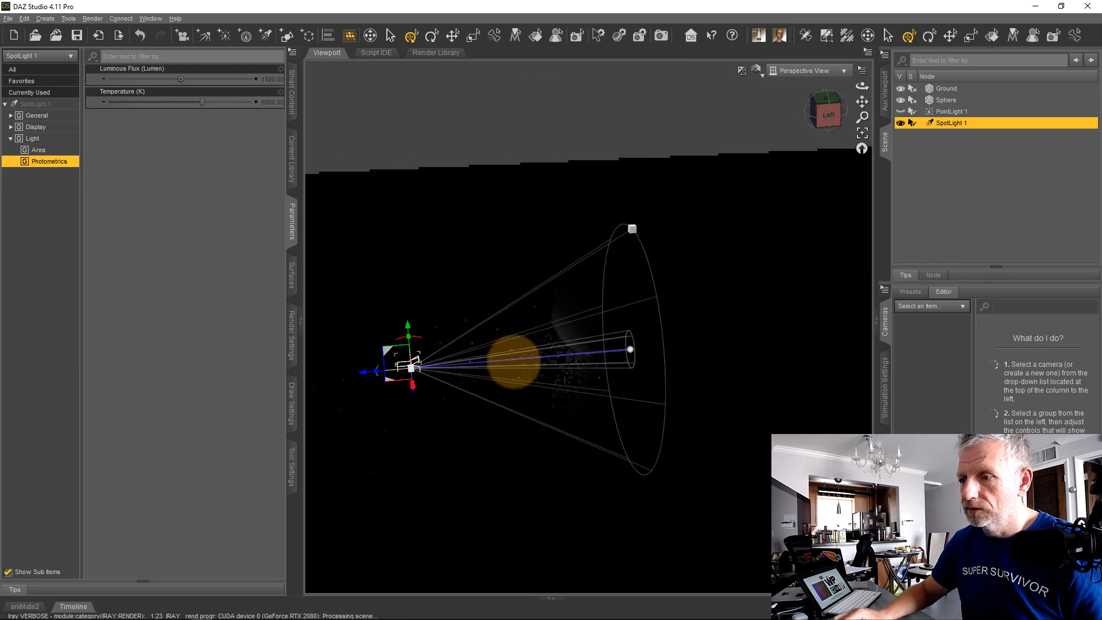
{"action": "middle_click_drag", "start_coordinate": [486, 361], "coordinate": [540, 363]}
{"action": "left_click_drag", "start_coordinate": [507, 335], "coordinate": [505, 248]}
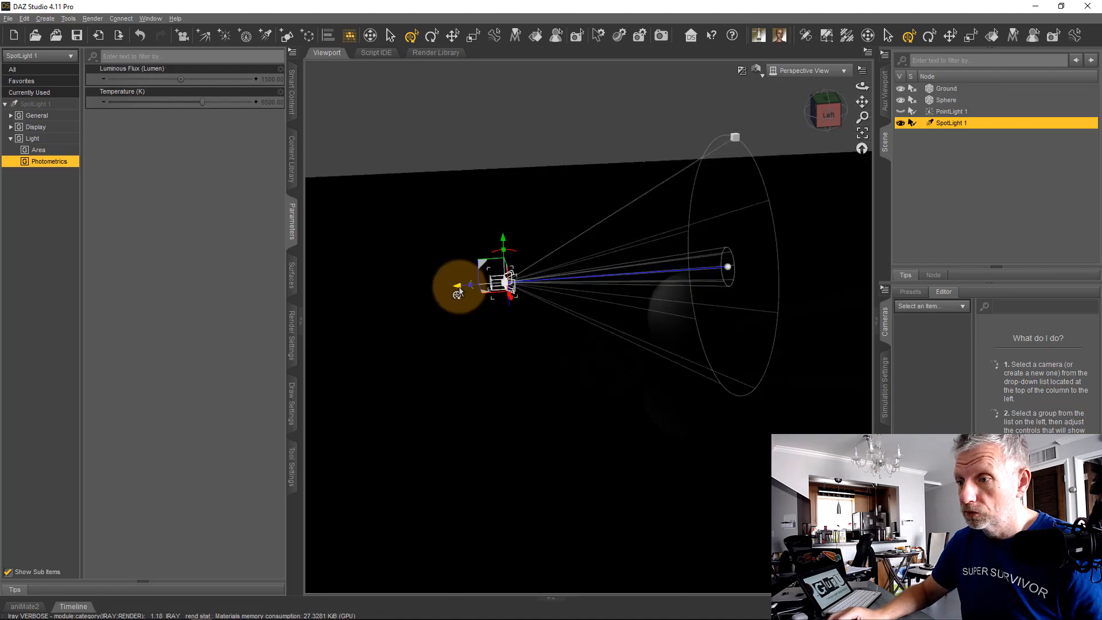
{"action": "left_click_drag", "start_coordinate": [455, 293], "coordinate": [400, 288]}
{"action": "scroll", "coordinate": [498, 333], "scroll_direction": "up", "scroll_amount": 2}
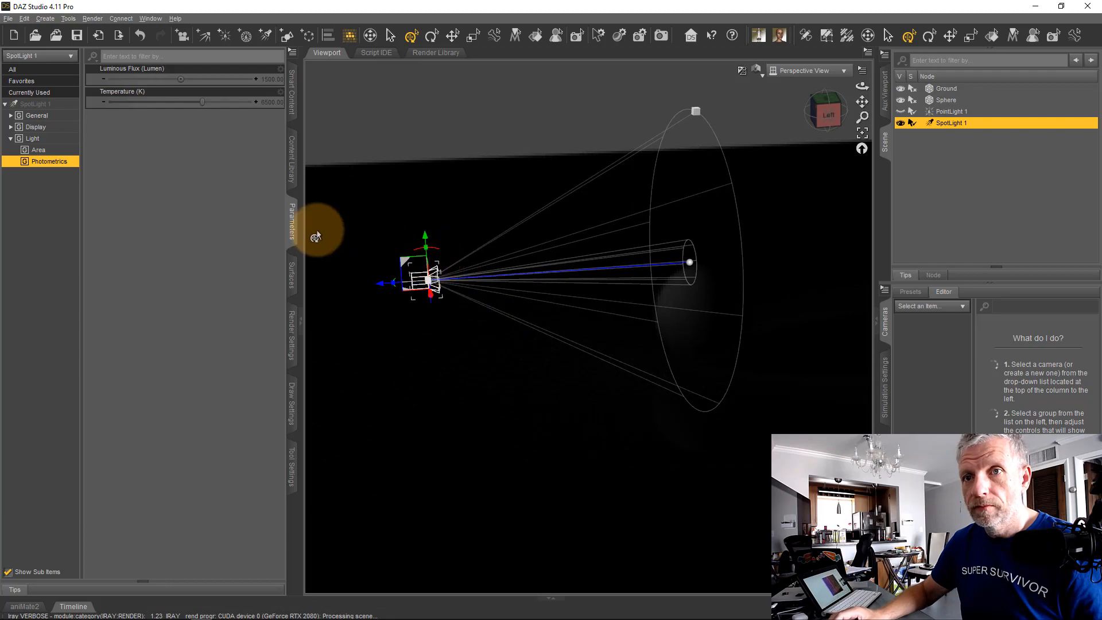
- Set SpotLight 1's luminous flux to 20000 lumen
{"action": "left_click", "coordinate": [59, 140]}
{"action": "left_click", "coordinate": [64, 152]}
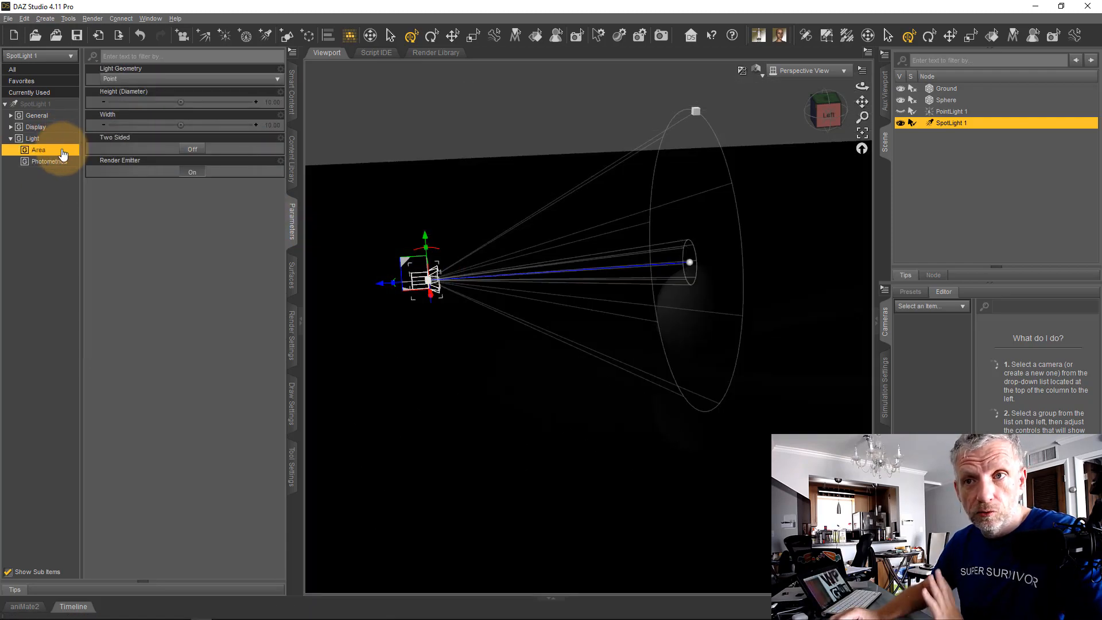
{"action": "left_click", "coordinate": [63, 164]}
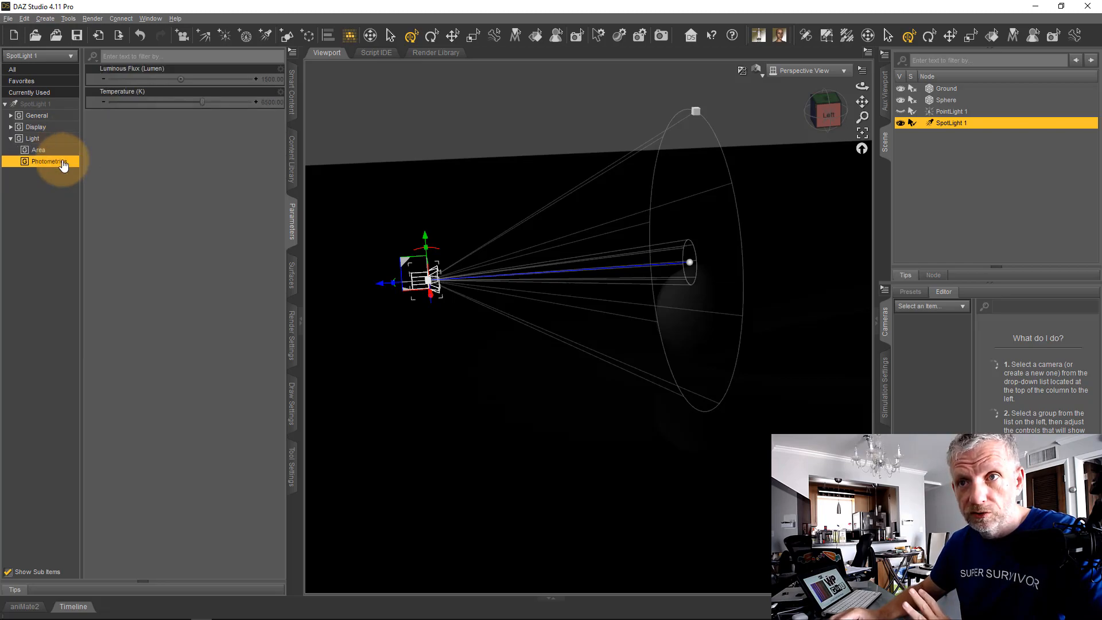
{"action": "left_click", "coordinate": [275, 82]}
{"action": "type", "text": "2000"}
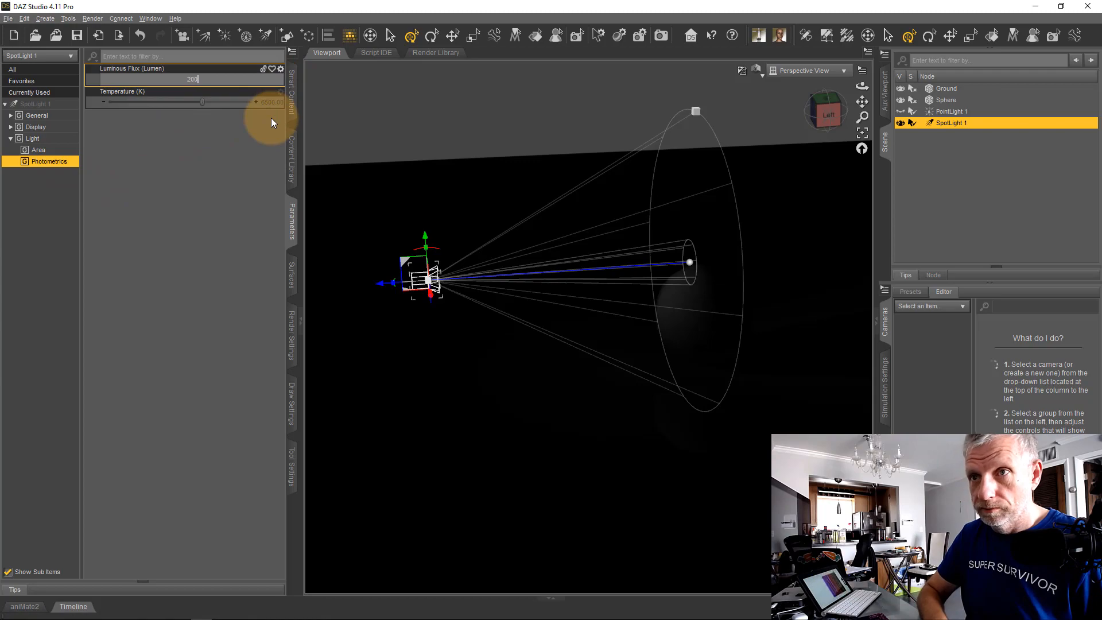
{"action": "key", "text": "Return"}
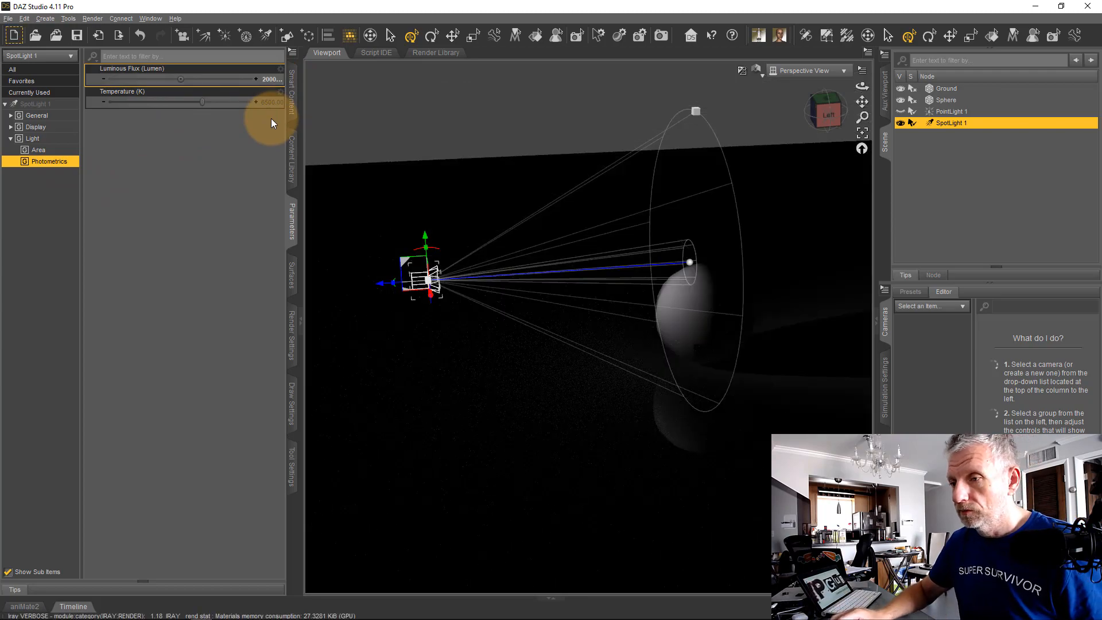
{"action": "scroll", "coordinate": [564, 321], "scroll_direction": "up", "scroll_amount": 2}
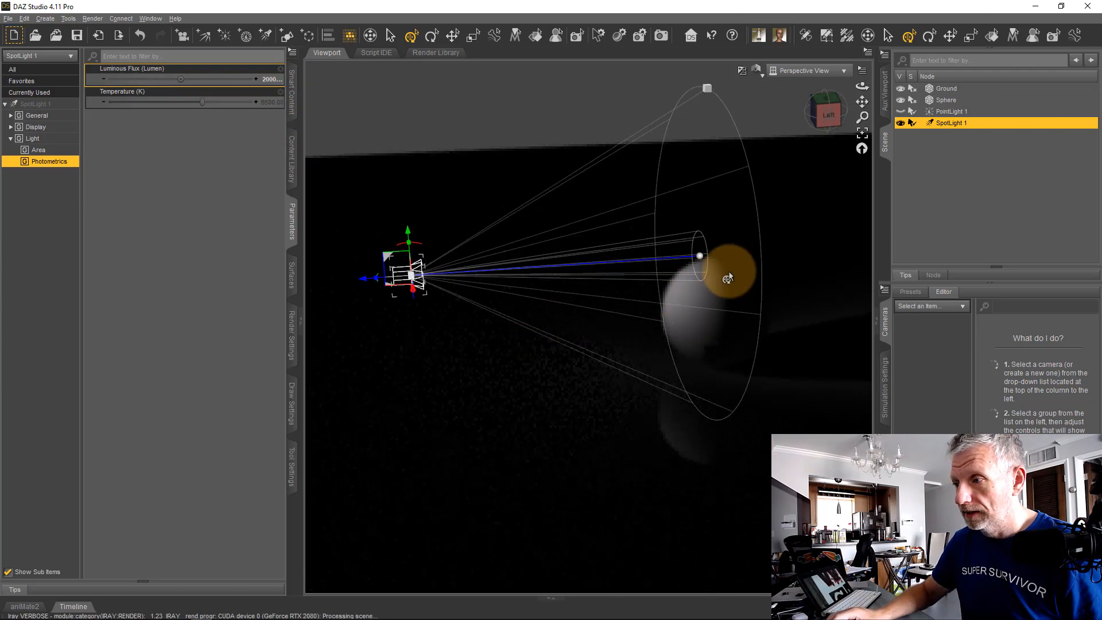
- Raise SpotLight 1's luminous flux to 50000 lumen
{"action": "left_click", "coordinate": [268, 79]}
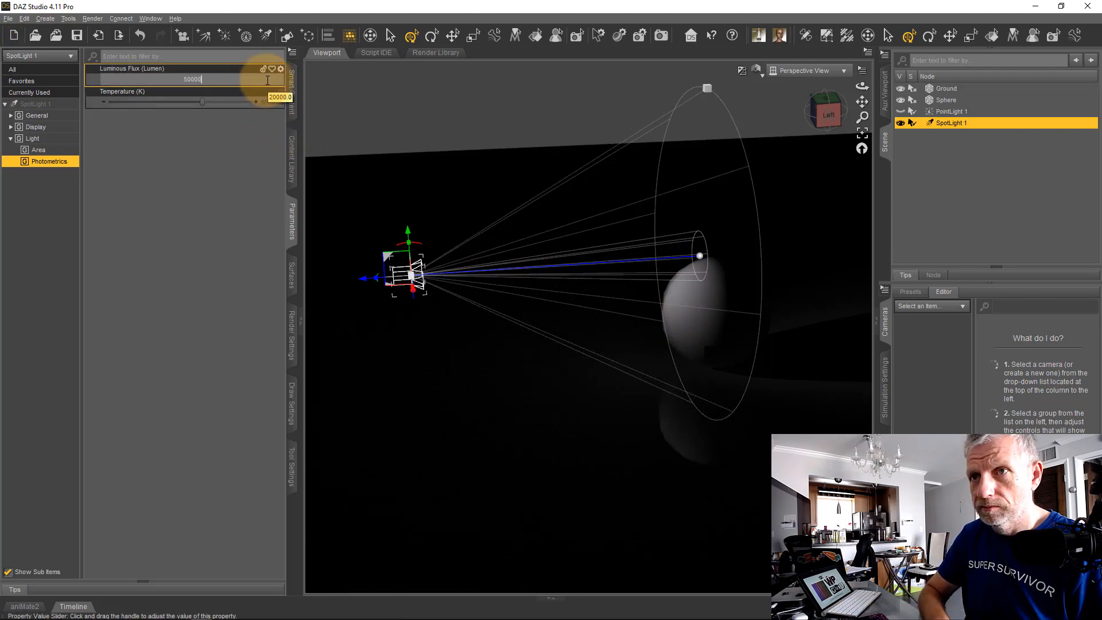
{"action": "type", "text": "50000"}
{"action": "key", "text": "Return"}
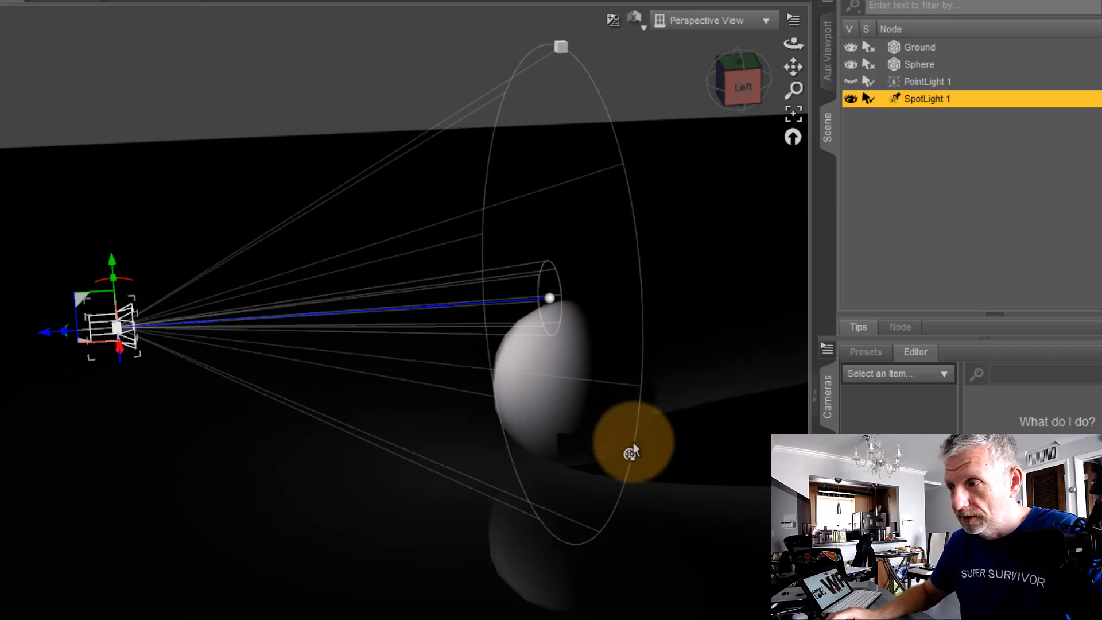
- Tilt the spotlight downward to aim at the sphere, and deselect it to inspect the light falling on the sphere and ground
{"action": "left_click_drag", "start_coordinate": [130, 277], "coordinate": [127, 283]}
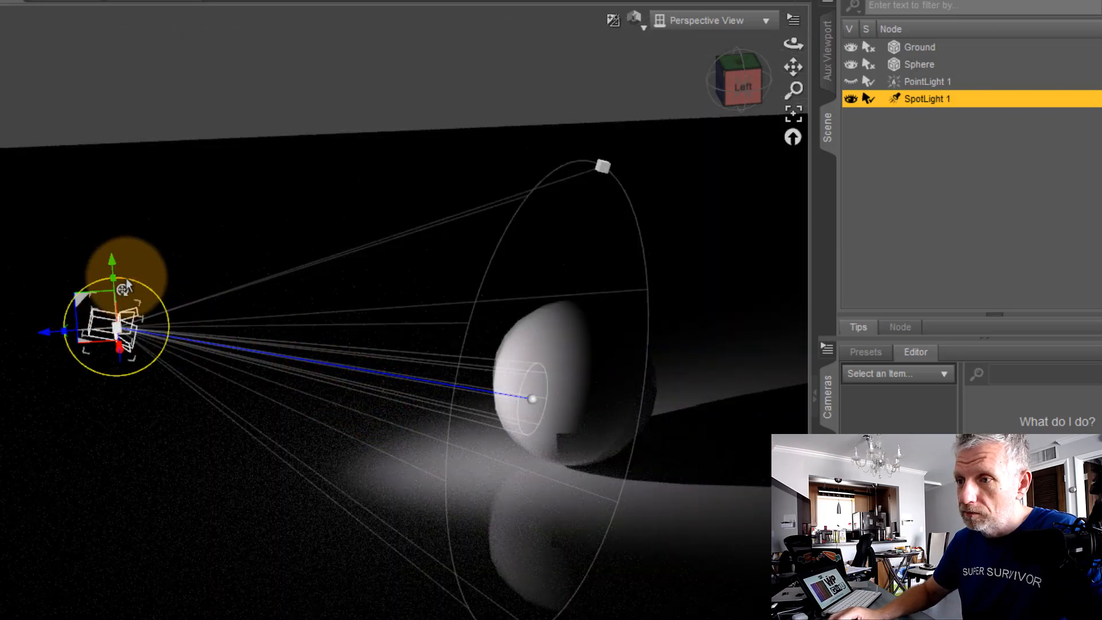
{"action": "left_click", "coordinate": [468, 451]}
{"action": "middle_click_drag", "start_coordinate": [301, 454], "coordinate": [274, 453]}
{"action": "middle_click_drag", "start_coordinate": [603, 416], "coordinate": [481, 395]}
{"action": "scroll", "coordinate": [536, 424], "scroll_direction": "up", "scroll_amount": 4}
{"action": "scroll", "coordinate": [536, 421], "scroll_direction": "up", "scroll_amount": 3}
{"action": "middle_click_drag", "start_coordinate": [500, 450], "coordinate": [488, 438]}
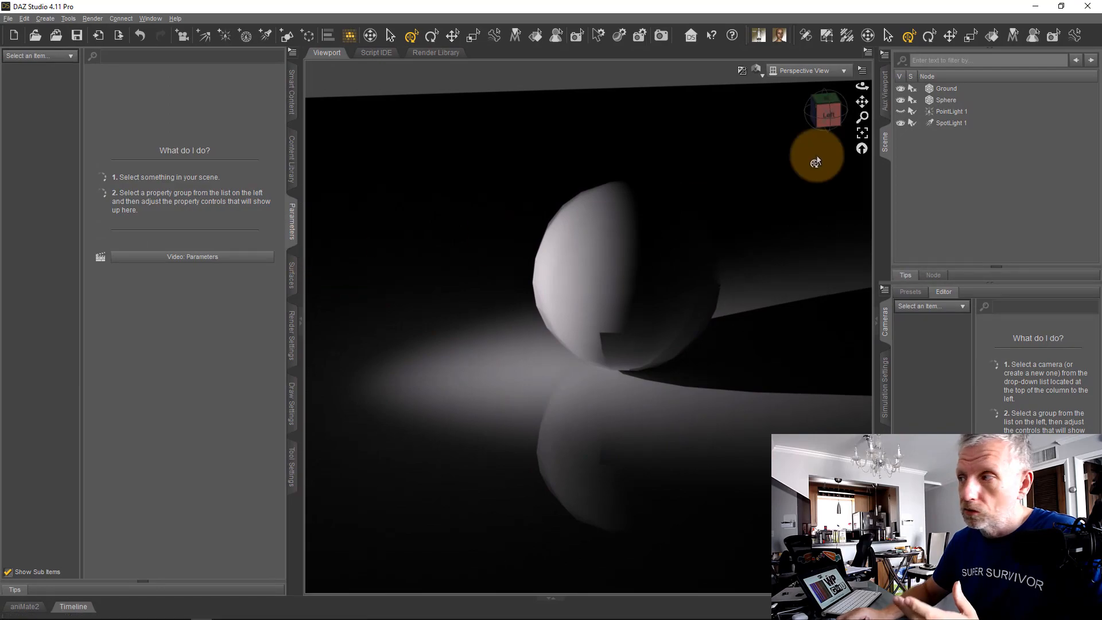
- Reselect SpotLight 1, show all of its light parameters, and bring the whole spotlight and its cone into view
{"action": "left_click", "coordinate": [945, 124]}
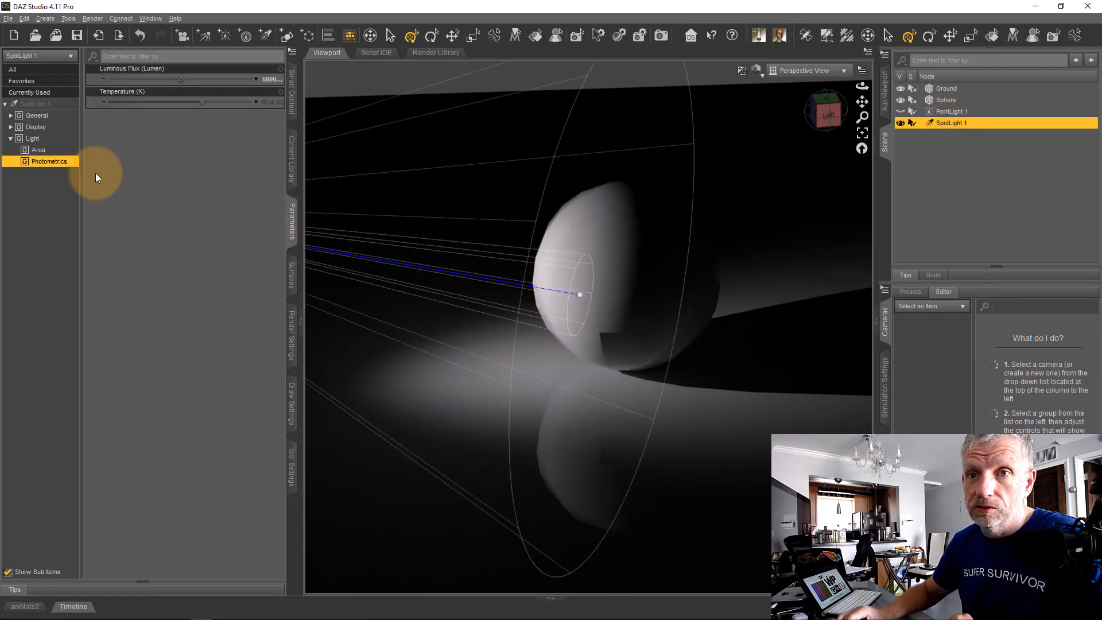
{"action": "left_click", "coordinate": [65, 140]}
{"action": "mouse_move", "coordinate": [179, 124]}
{"action": "left_mouse_down"}
{"action": "mouse_move", "coordinate": [251, 127]}
{"action": "mouse_move", "coordinate": [245, 162]}
{"action": "mouse_move", "coordinate": [132, 124]}
{"action": "mouse_move", "coordinate": [210, 128]}
{"action": "left_mouse_up"}
{"action": "left_click", "coordinate": [210, 128], "text": "alt"}
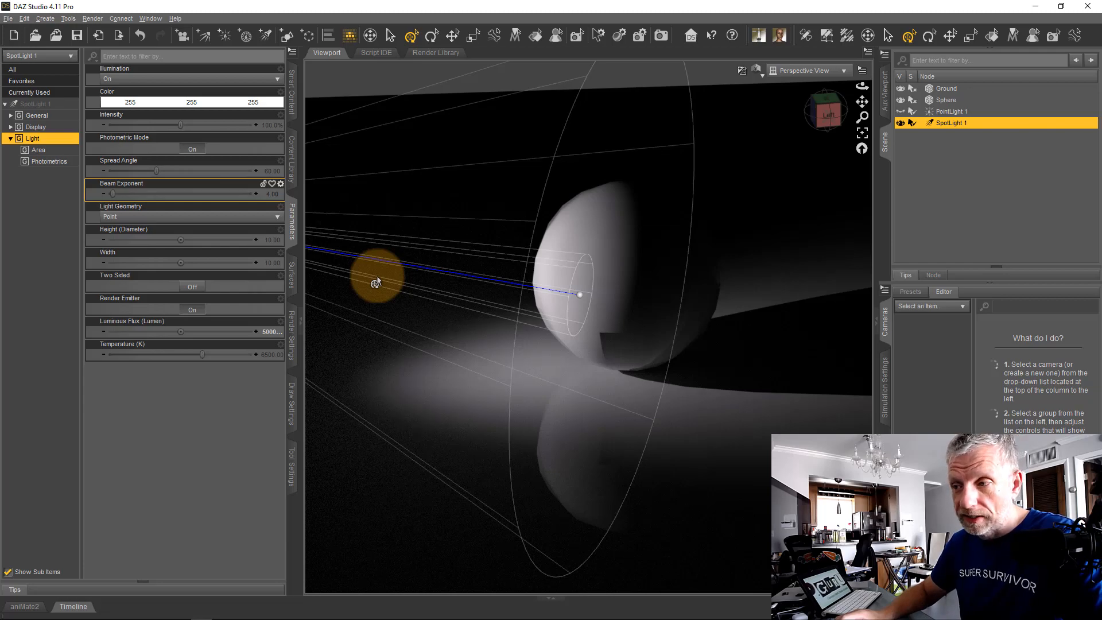
{"action": "scroll", "coordinate": [416, 299], "scroll_direction": "down", "scroll_amount": 5}
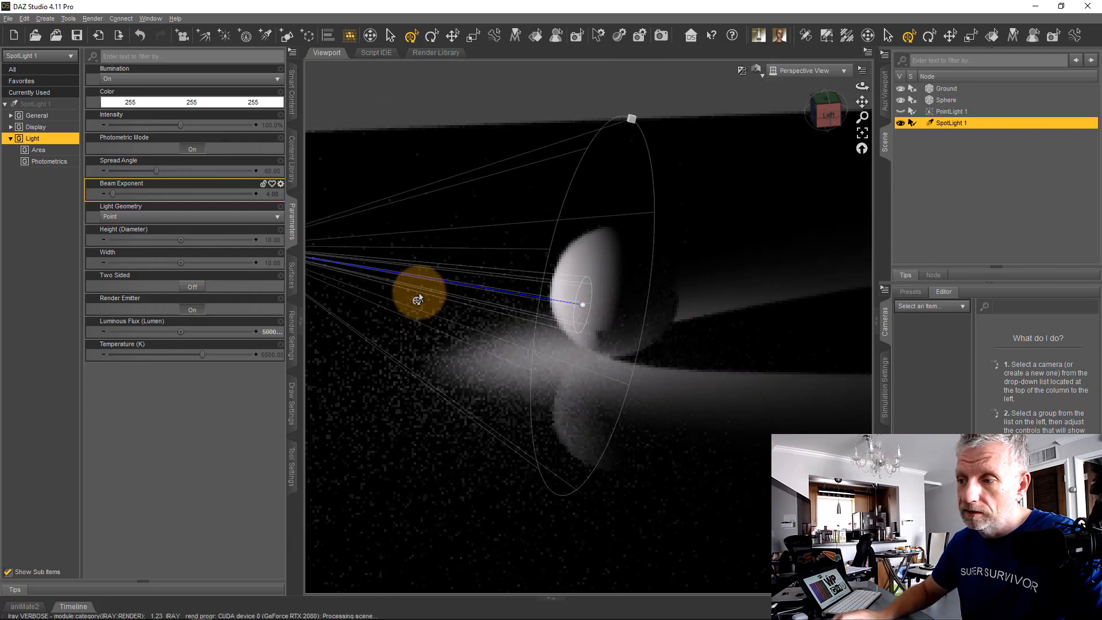
{"action": "scroll", "coordinate": [418, 299], "scroll_direction": "down", "scroll_amount": 2}
{"action": "mouse_move", "coordinate": [419, 295]}
{"action": "middle_mouse_down"}
{"action": "mouse_move", "coordinate": [444, 294]}
{"action": "mouse_move", "coordinate": [424, 298]}
{"action": "mouse_move", "coordinate": [382, 256]}
{"action": "mouse_move", "coordinate": [445, 222]}
{"action": "mouse_move", "coordinate": [408, 293]}
{"action": "middle_mouse_up"}
{"action": "scroll", "coordinate": [421, 299], "scroll_direction": "up", "scroll_amount": 2}
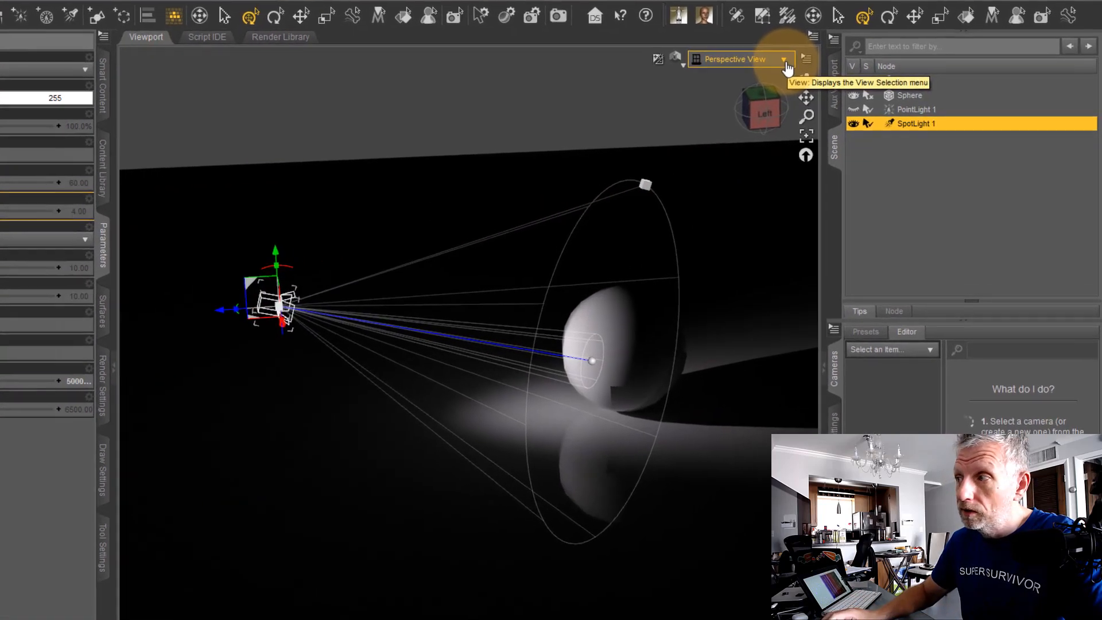
- Look through SpotLight 1 and reposition it high above the sphere, aiming steeply down with the sphere centred in its beam
{"action": "left_click", "coordinate": [845, 72]}
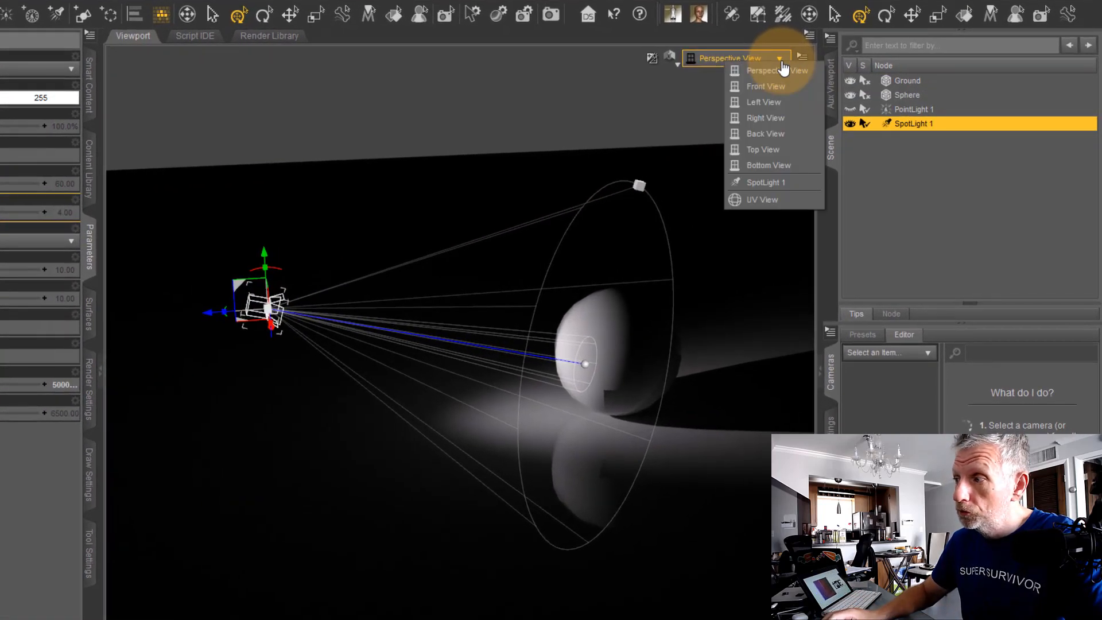
{"action": "left_click", "coordinate": [800, 185]}
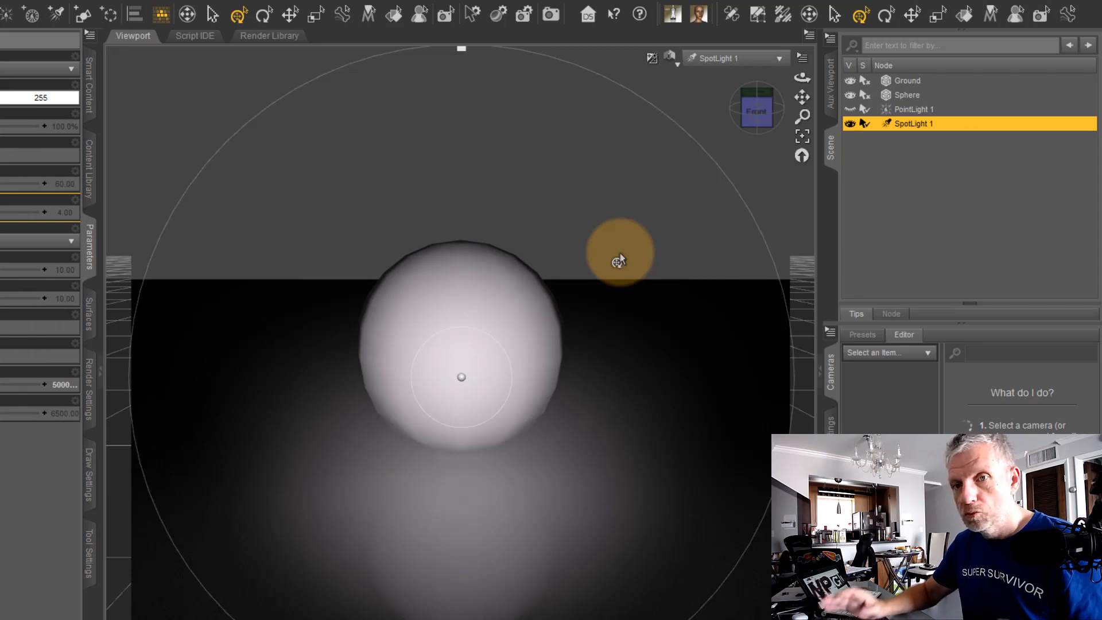
{"action": "left_click_drag", "start_coordinate": [620, 256], "coordinate": [619, 270]}
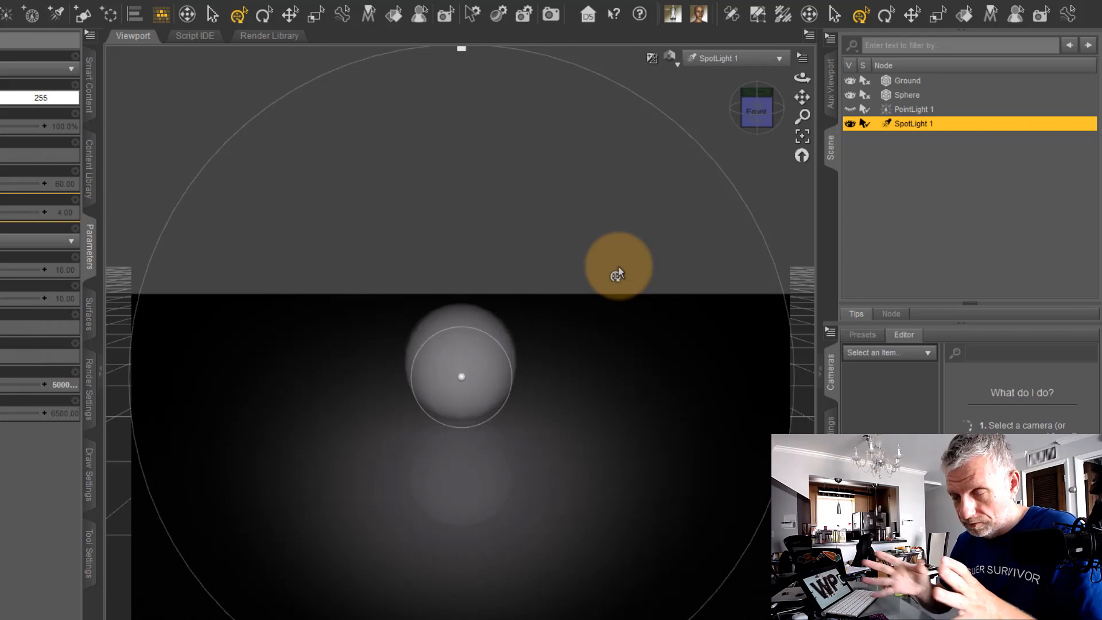
{"action": "scroll", "coordinate": [617, 276], "scroll_direction": "up", "scroll_amount": 5}
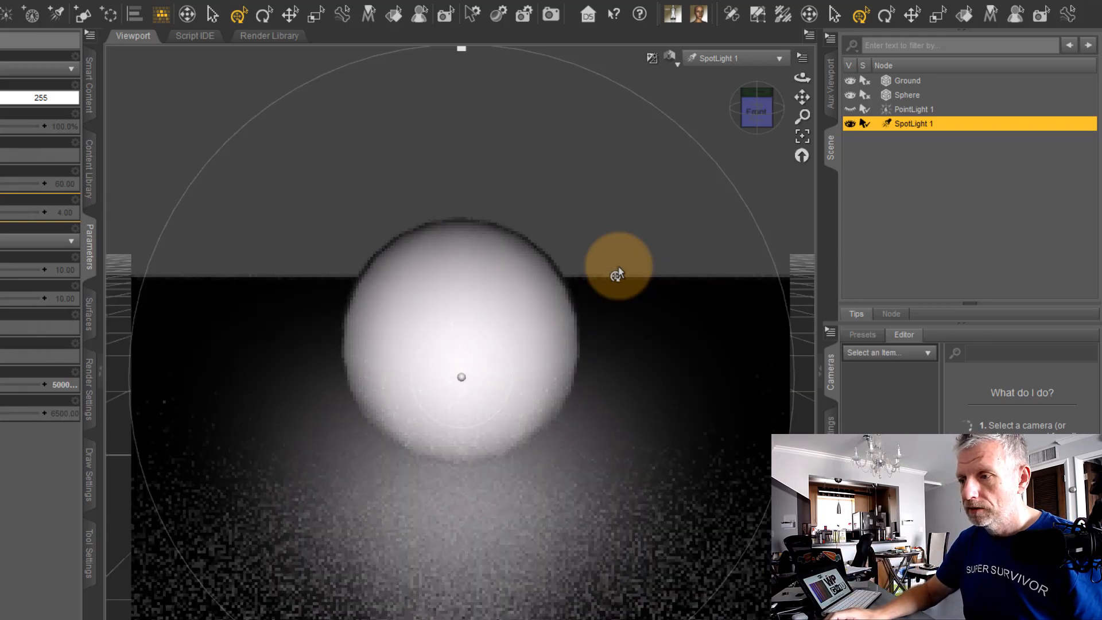
{"action": "mouse_move", "coordinate": [618, 269]}
{"action": "middle_mouse_down"}
{"action": "mouse_move", "coordinate": [613, 282]}
{"action": "mouse_move", "coordinate": [618, 266]}
{"action": "mouse_move", "coordinate": [657, 318]}
{"action": "mouse_move", "coordinate": [696, 244]}
{"action": "mouse_move", "coordinate": [691, 227]}
{"action": "mouse_move", "coordinate": [677, 253]}
{"action": "mouse_move", "coordinate": [726, 209]}
{"action": "mouse_move", "coordinate": [709, 216]}
{"action": "mouse_move", "coordinate": [706, 202]}
{"action": "middle_mouse_up"}
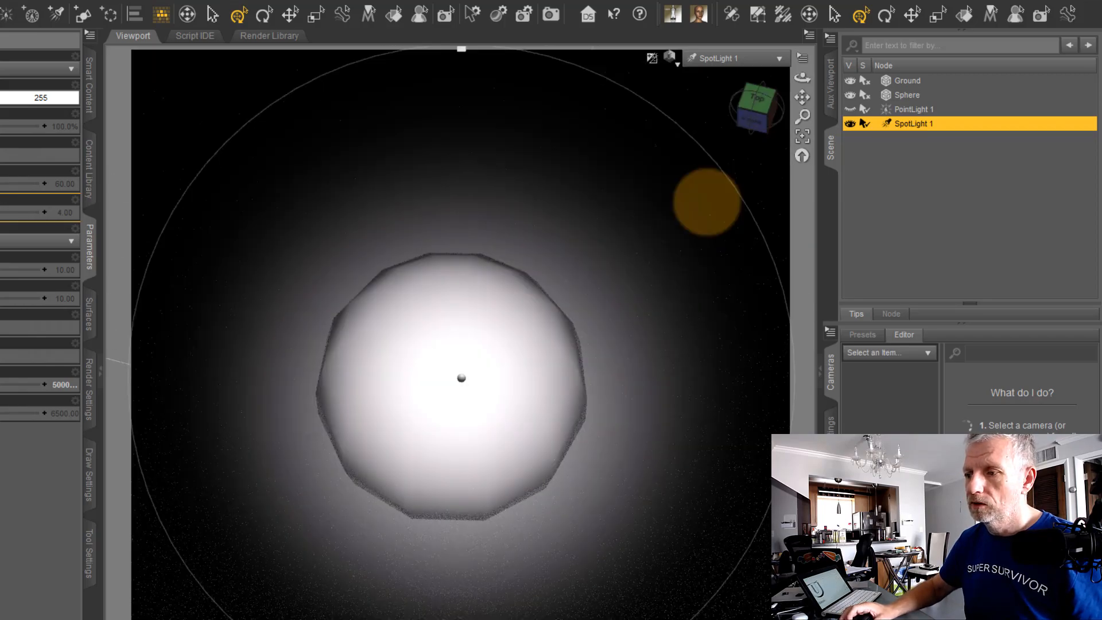
{"action": "scroll", "coordinate": [706, 211], "scroll_direction": "down", "scroll_amount": 5}
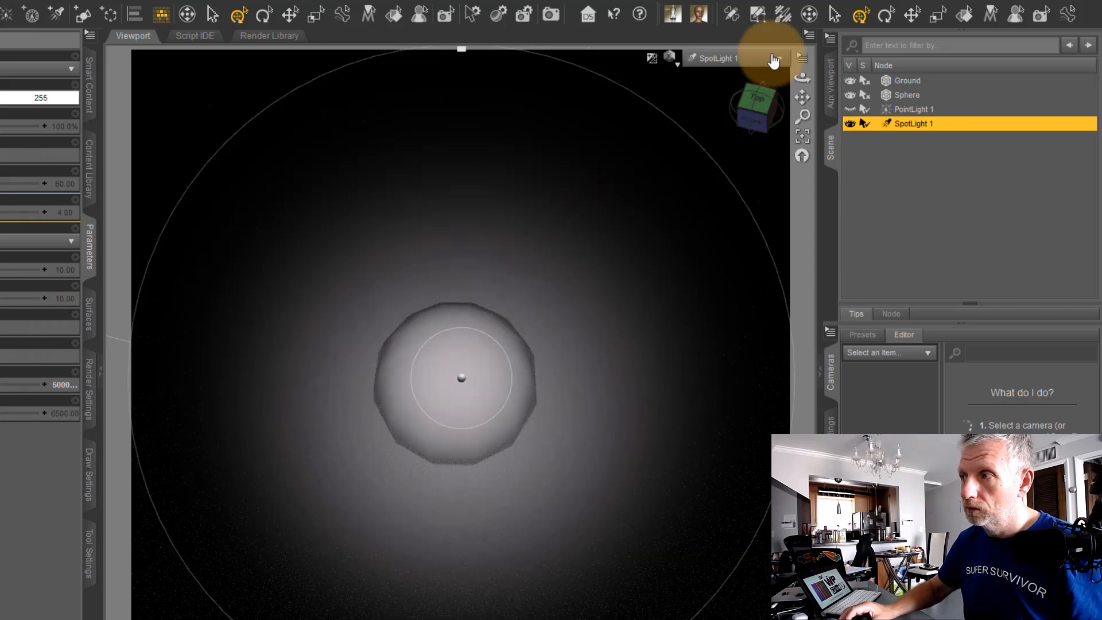
- Return to the Perspective View and examine the sphere's lighting and shadow from the repositioned spotlight
{"action": "left_click", "coordinate": [773, 60]}
{"action": "left_click", "coordinate": [772, 64]}
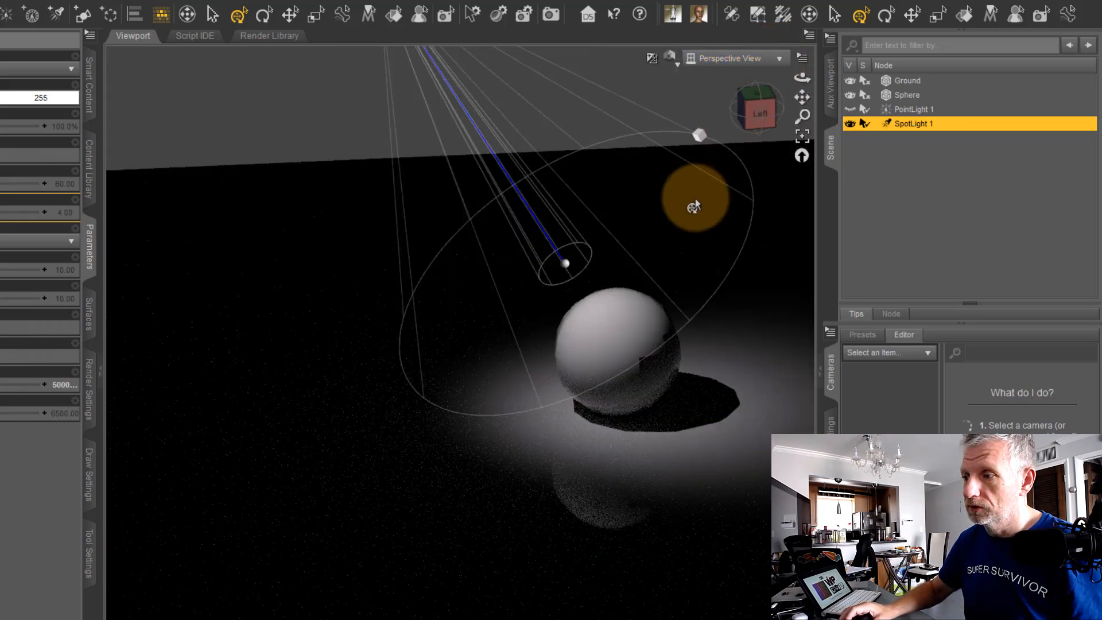
{"action": "middle_click_drag", "start_coordinate": [680, 210], "coordinate": [741, 292]}
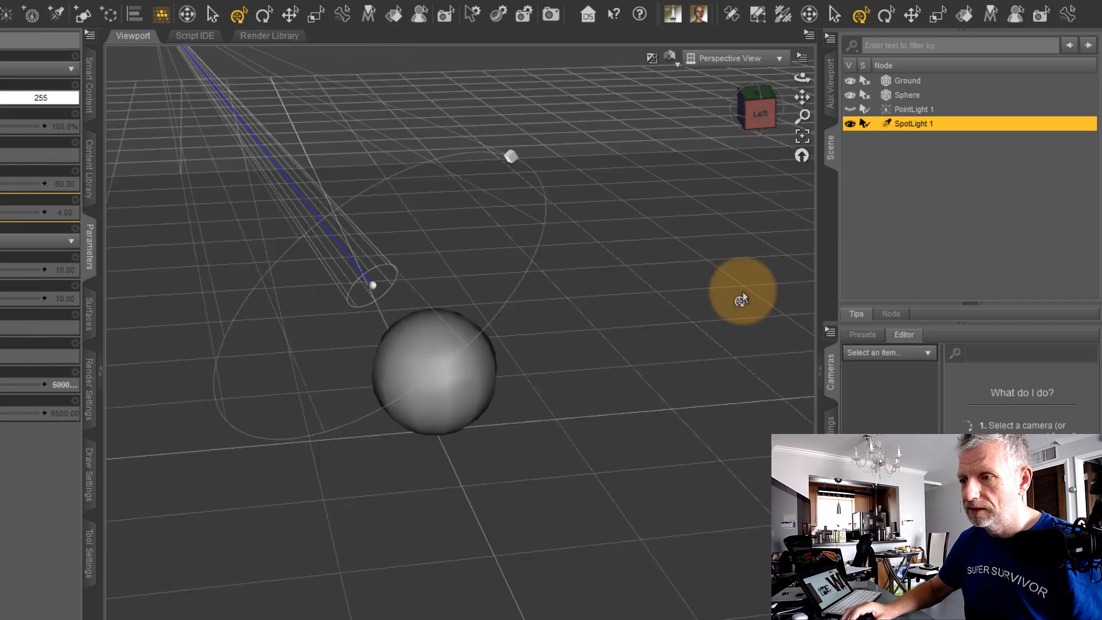
{"action": "right_click_drag", "start_coordinate": [561, 275], "coordinate": [680, 253]}
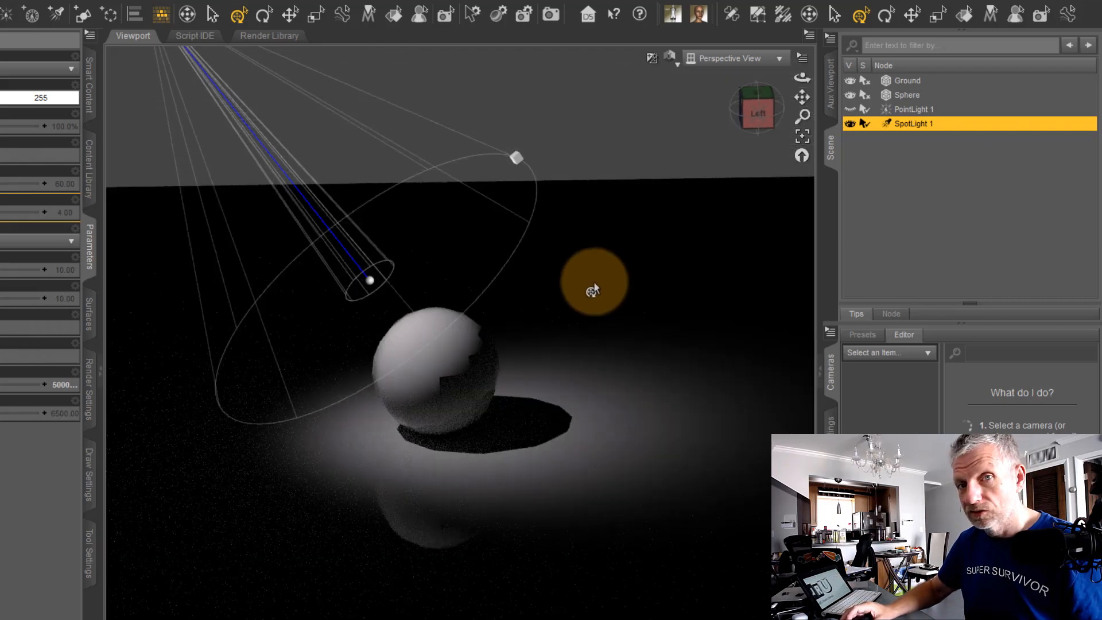
{"action": "scroll", "coordinate": [545, 364], "scroll_direction": "up", "scroll_amount": 3}
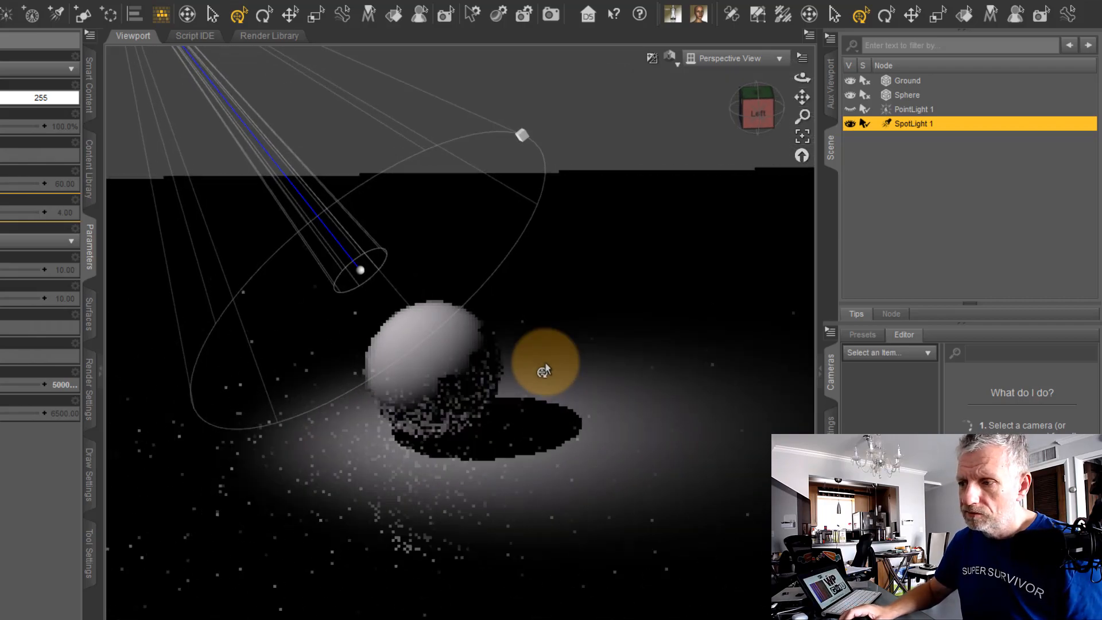
{"action": "scroll", "coordinate": [541, 393], "scroll_direction": "up", "scroll_amount": 2}
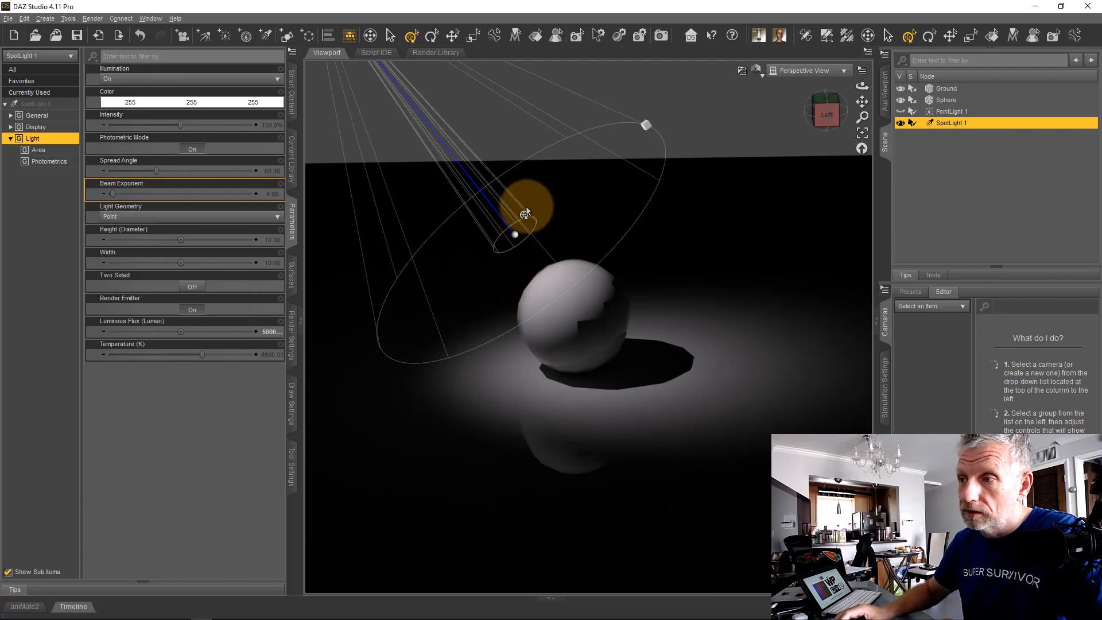
- Review the spotlight's Area and Photometrics groups, and return to its complete set of light parameters
{"action": "scroll", "coordinate": [527, 209], "scroll_direction": "up", "scroll_amount": 3}
{"action": "middle_click_drag", "start_coordinate": [530, 214], "coordinate": [521, 188]}
{"action": "scroll", "coordinate": [522, 208], "scroll_direction": "up", "scroll_amount": 1}
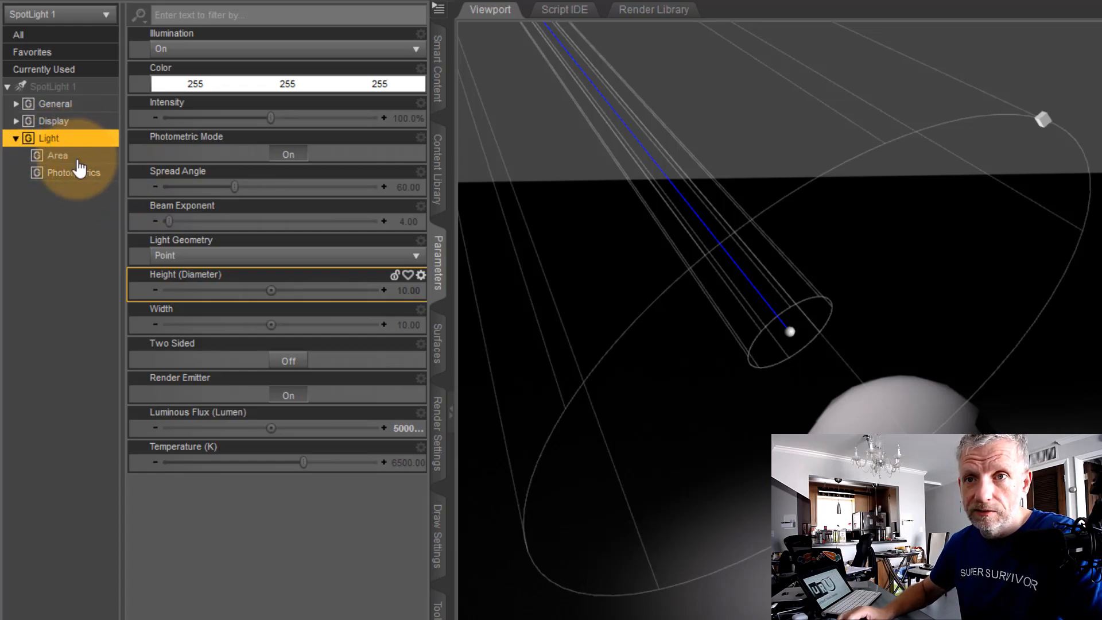
{"action": "left_click", "coordinate": [80, 155]}
{"action": "left_click", "coordinate": [92, 172]}
{"action": "left_click", "coordinate": [96, 139]}
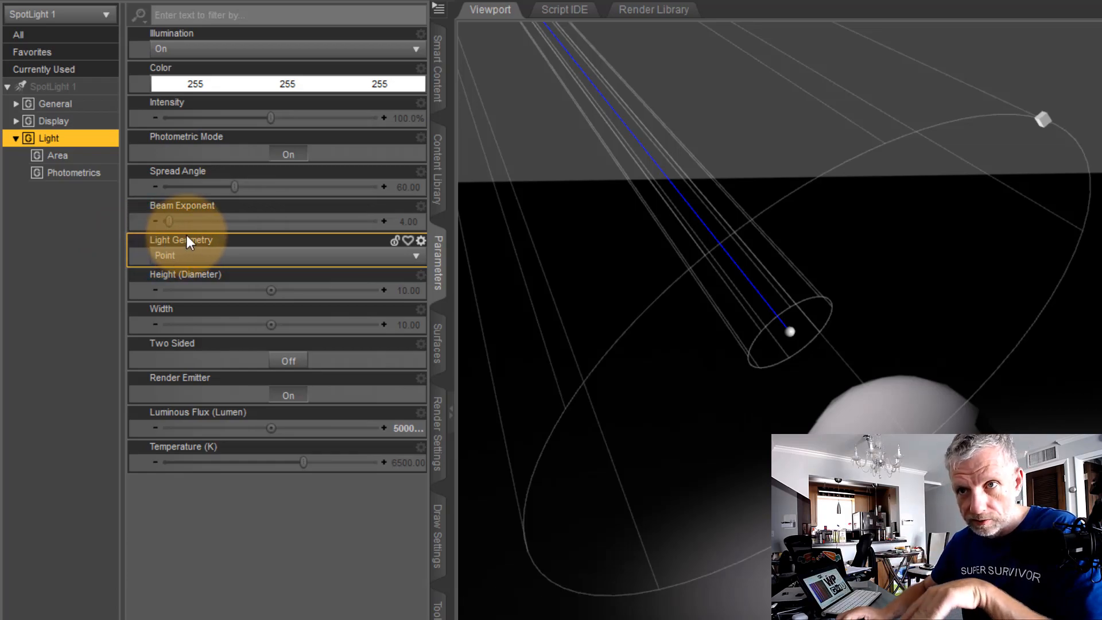
{"action": "left_click_drag", "start_coordinate": [125, 155], "coordinate": [131, 240]}
{"action": "left_click_drag", "start_coordinate": [123, 237], "coordinate": [256, 237]}
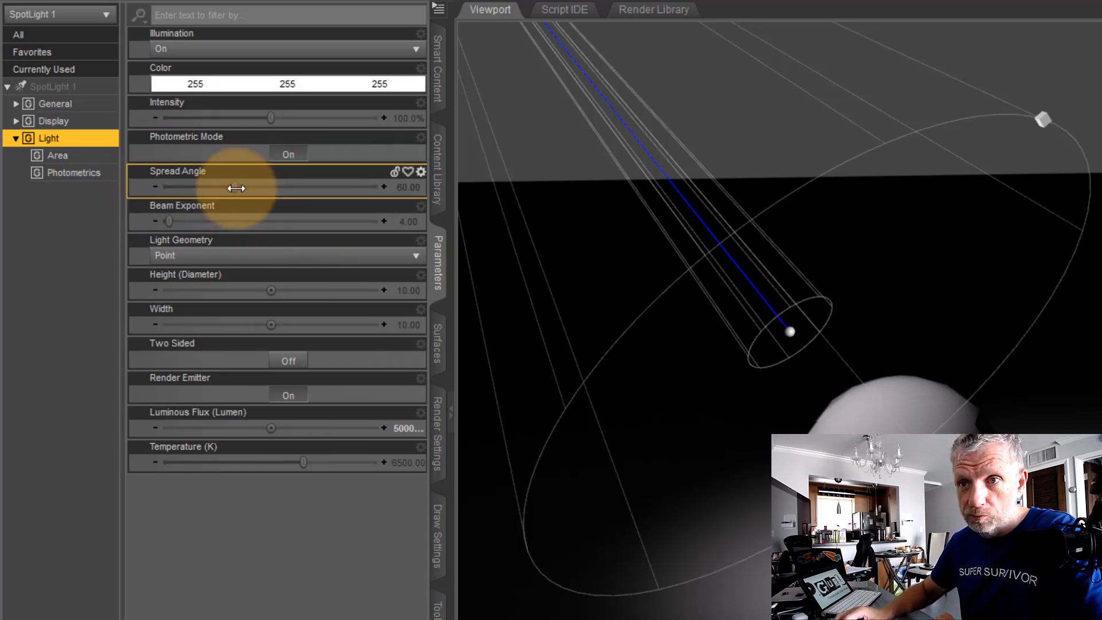
- Vary the spotlight's Spread Angle through 83.19, 22.95 and 56.65, and settle it at 36.57
{"action": "left_click_drag", "start_coordinate": [236, 188], "coordinate": [262, 184]}
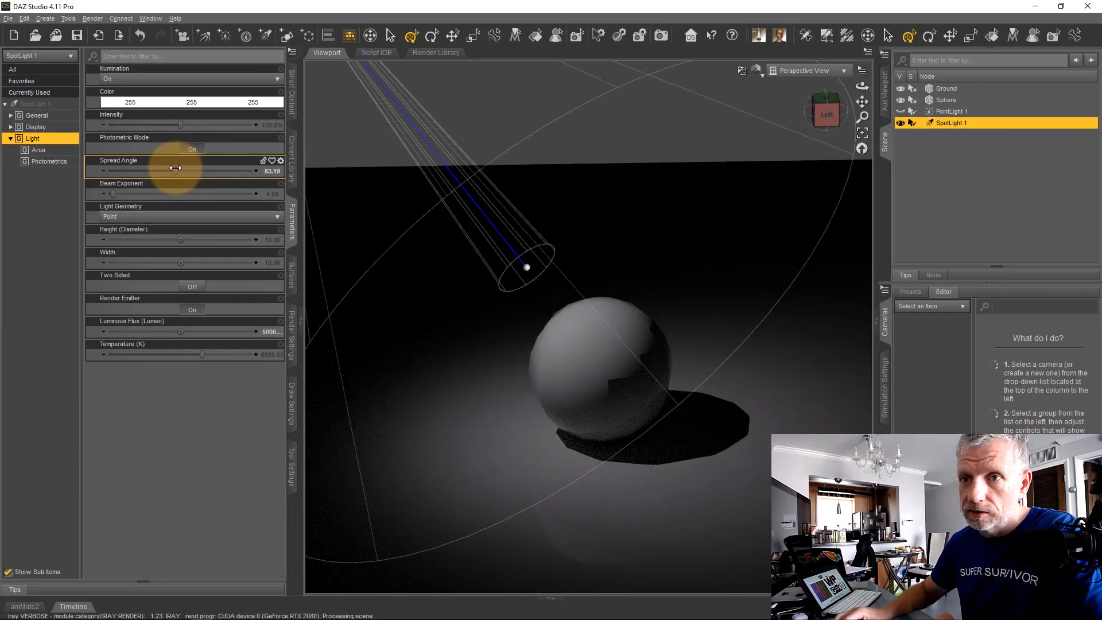
{"action": "left_click_drag", "start_coordinate": [175, 167], "coordinate": [127, 173]}
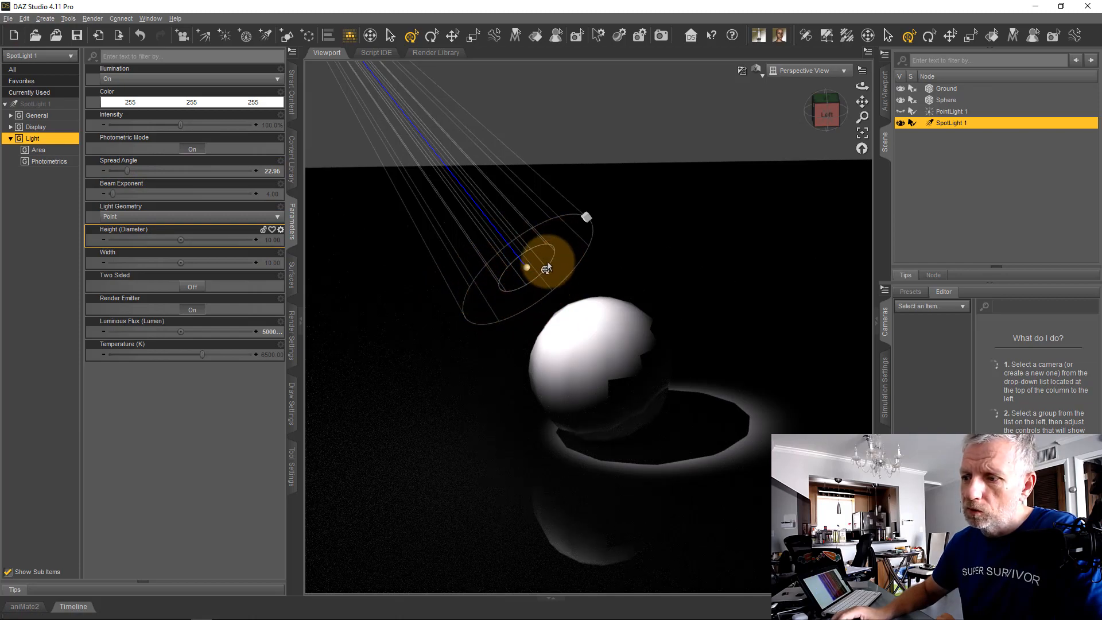
{"action": "left_click_drag", "start_coordinate": [127, 173], "coordinate": [154, 170]}
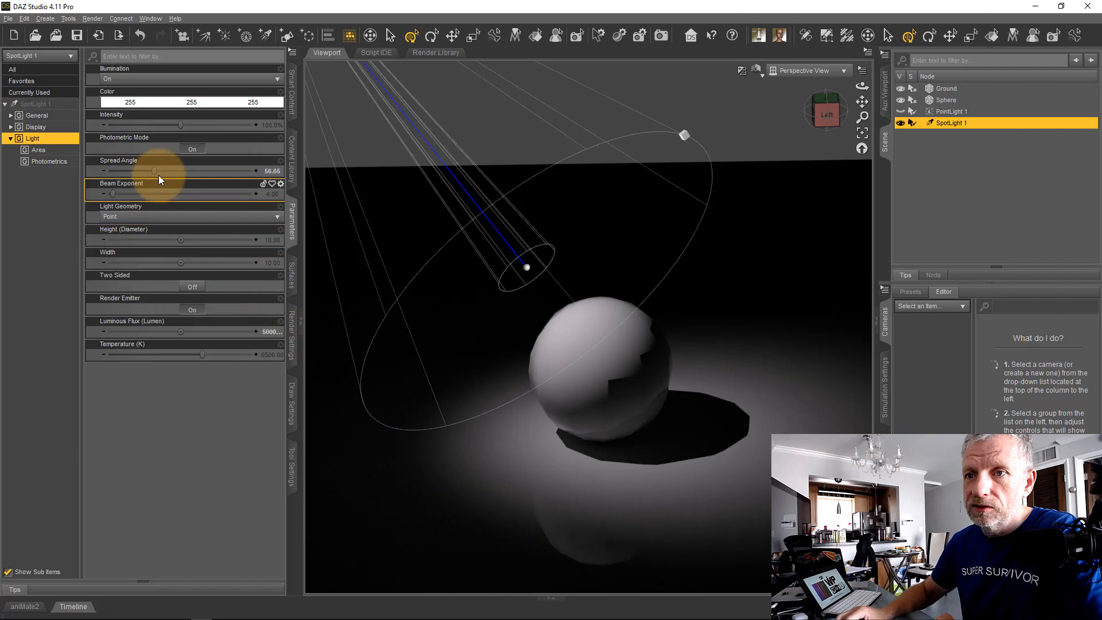
{"action": "left_click_drag", "start_coordinate": [158, 178], "coordinate": [130, 174]}
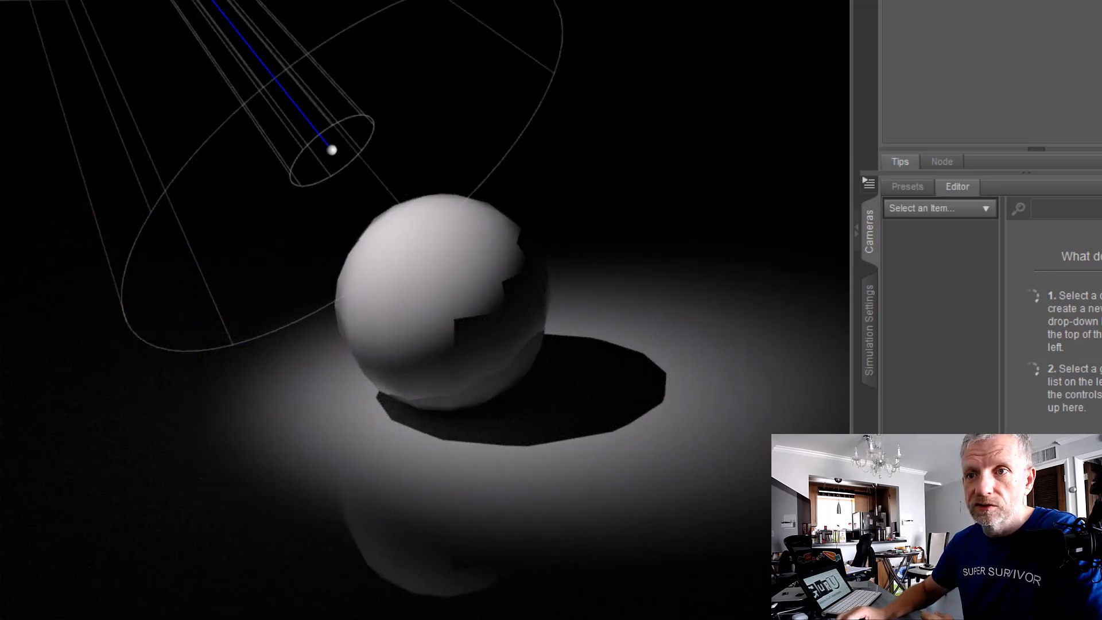
{"action": "left_click_drag", "start_coordinate": [74, 140], "coordinate": [60, 141]}
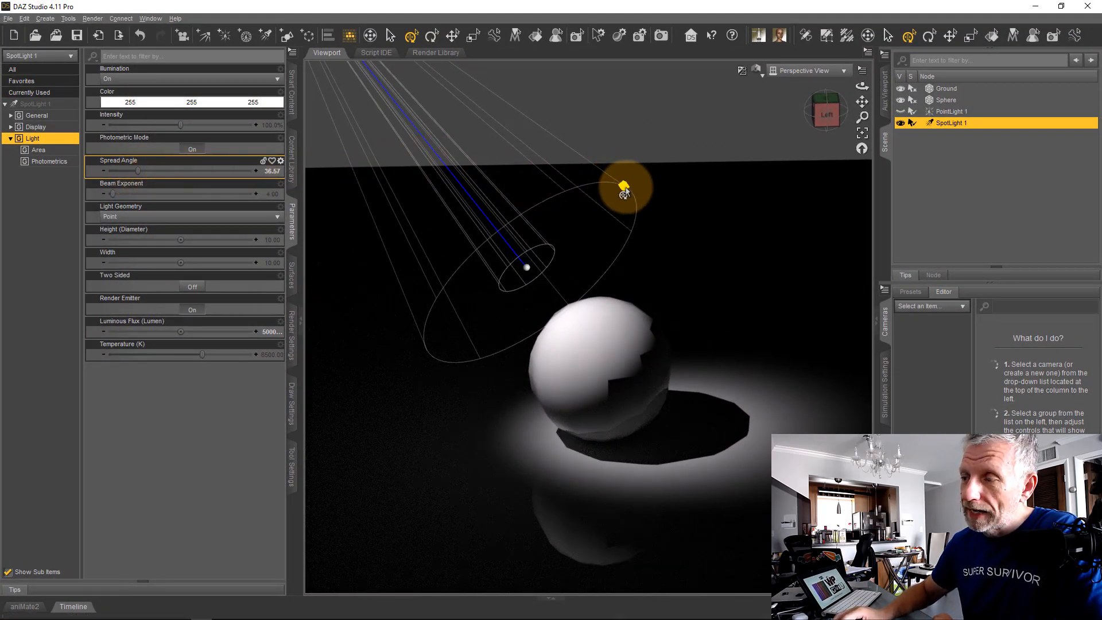
- Widen the spotlight's beam in the viewport to a Spread Angle of 59.57
{"action": "left_click_drag", "start_coordinate": [624, 193], "coordinate": [696, 123]}
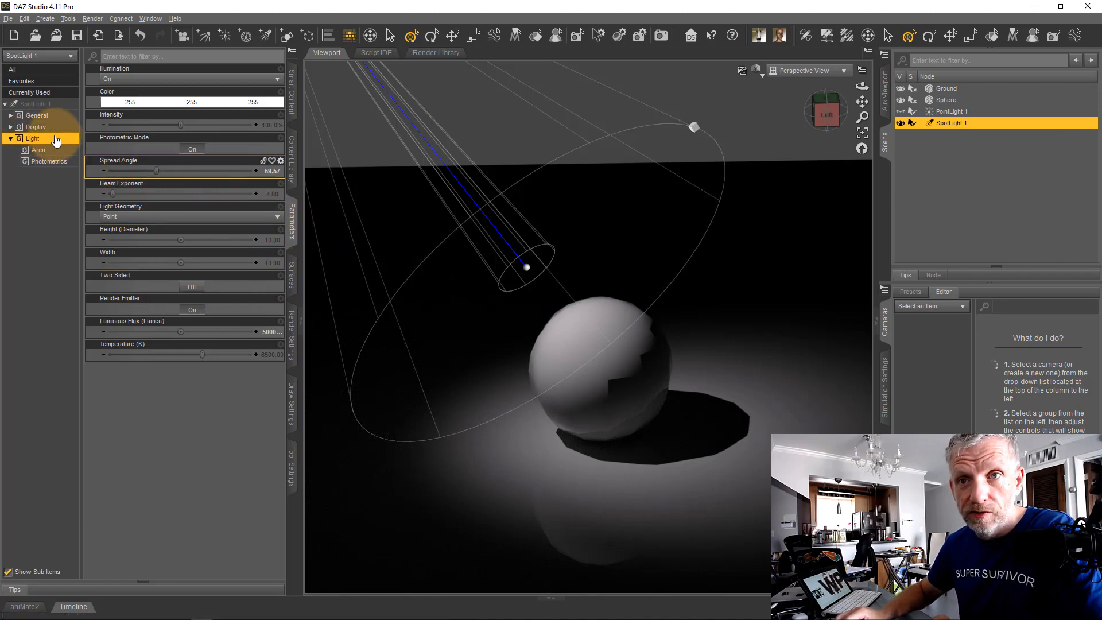
{"action": "left_click", "coordinate": [161, 306]}
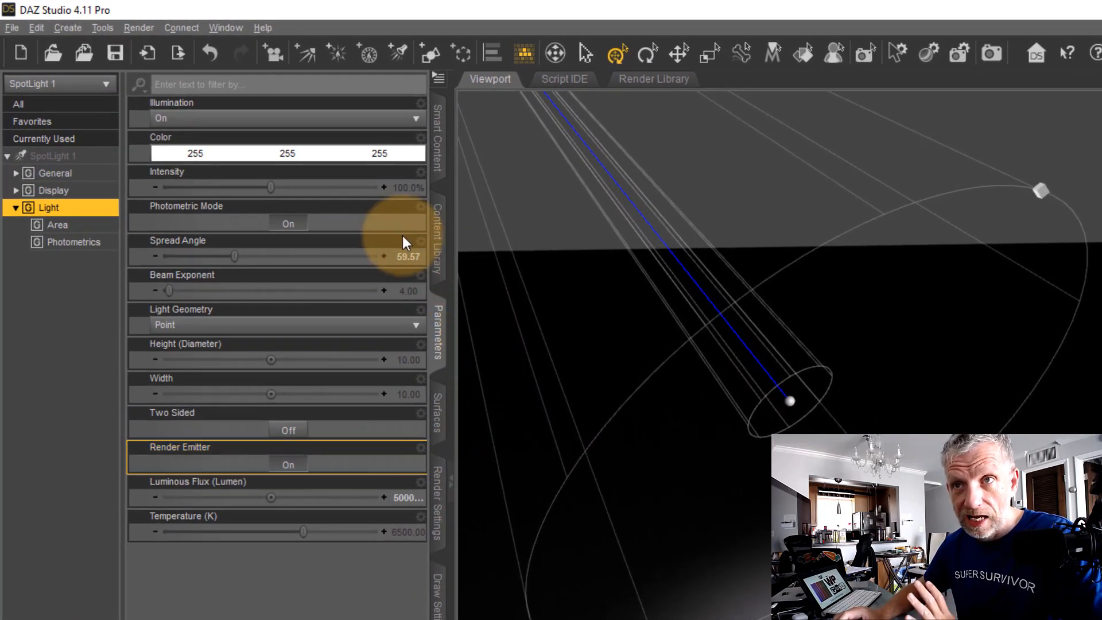
{"action": "left_click", "coordinate": [271, 163]}
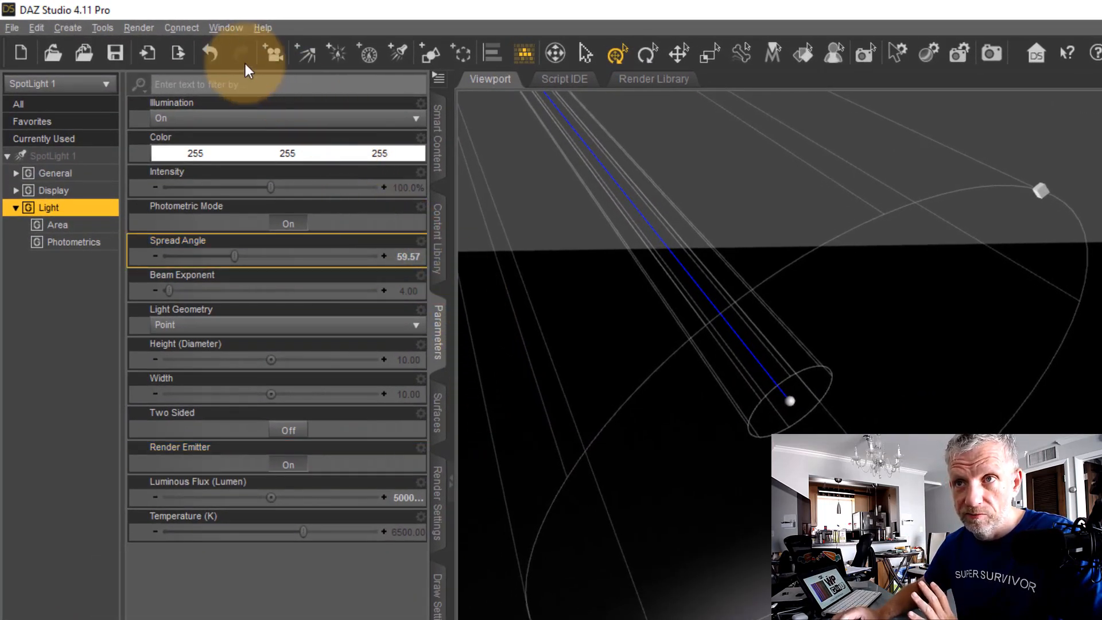
- Open the Lights pane and dock it in the same pane group as Parameters
{"action": "left_click", "coordinate": [228, 30]}
{"action": "mouse_move", "coordinate": [266, 47]}
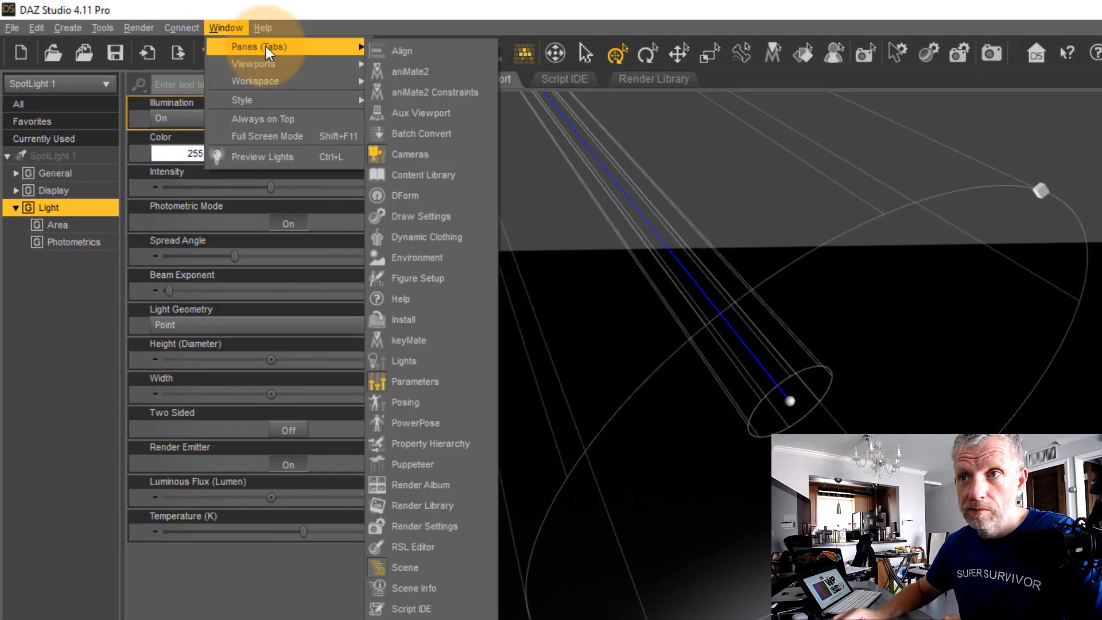
{"action": "left_click", "coordinate": [443, 364]}
{"action": "left_click_drag", "start_coordinate": [583, 293], "coordinate": [437, 375]}
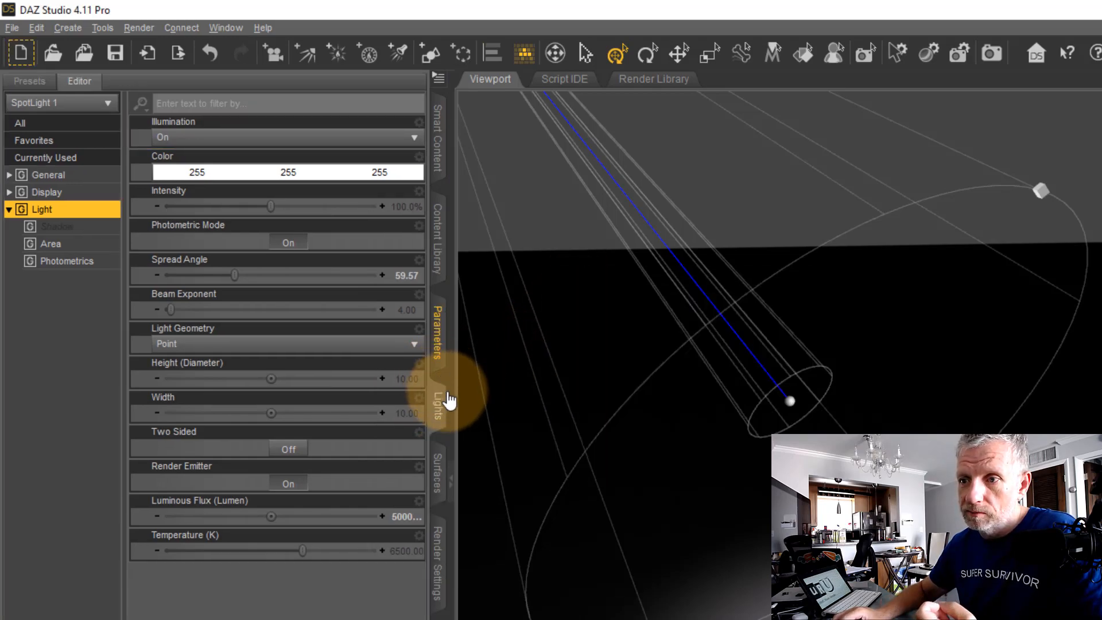
- Review the Lights pane's list of scene lights and its options for adding a light
{"action": "left_click", "coordinate": [423, 408]}
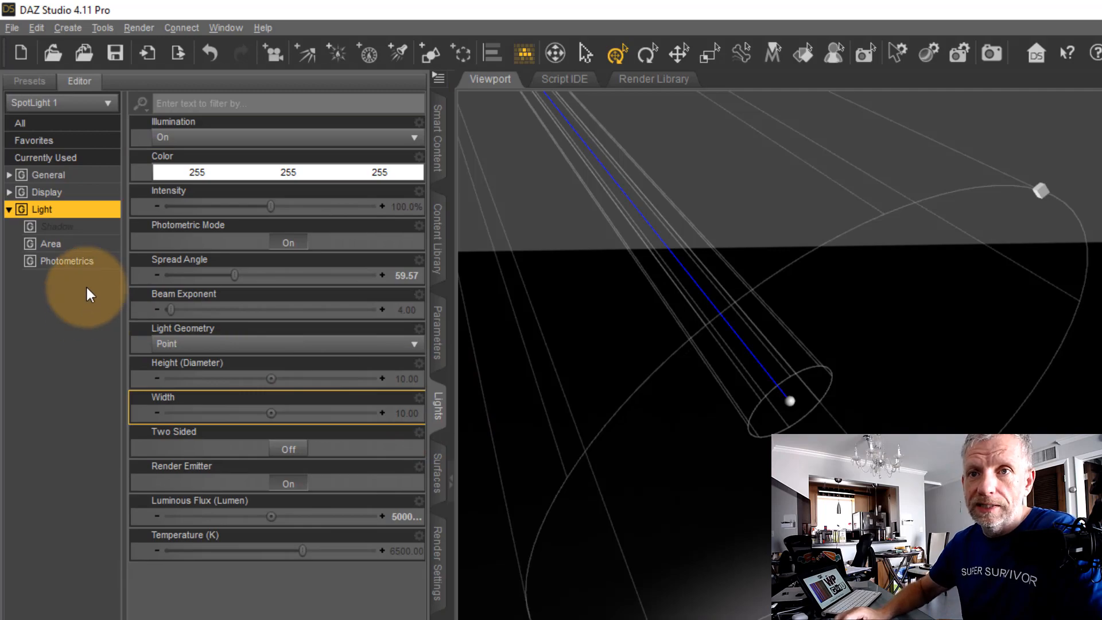
{"action": "left_click", "coordinate": [109, 104]}
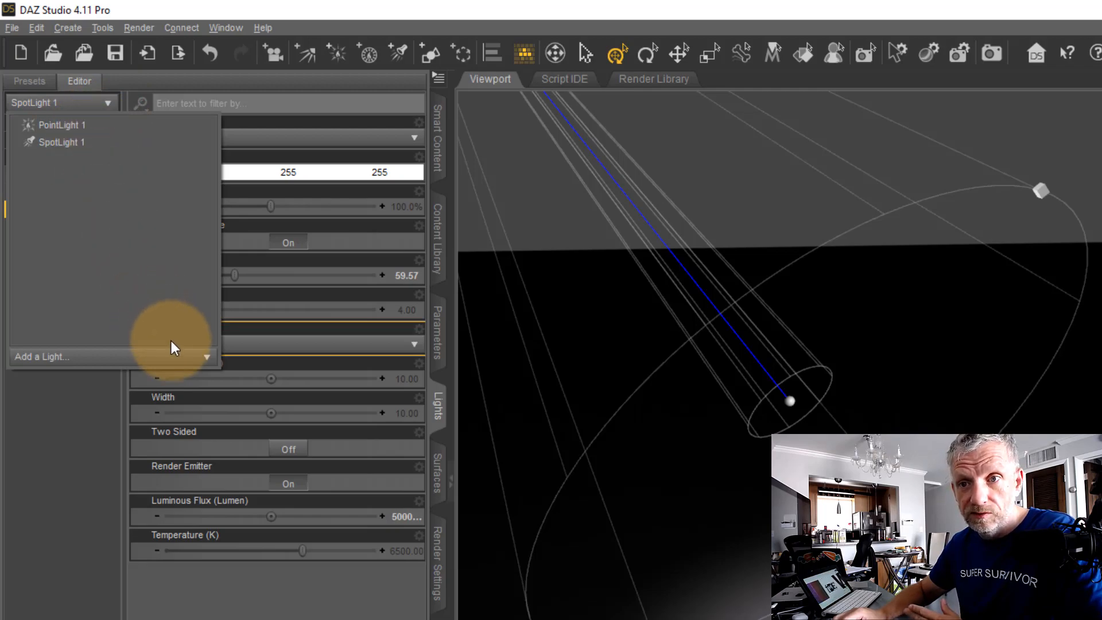
{"action": "left_click", "coordinate": [178, 356]}
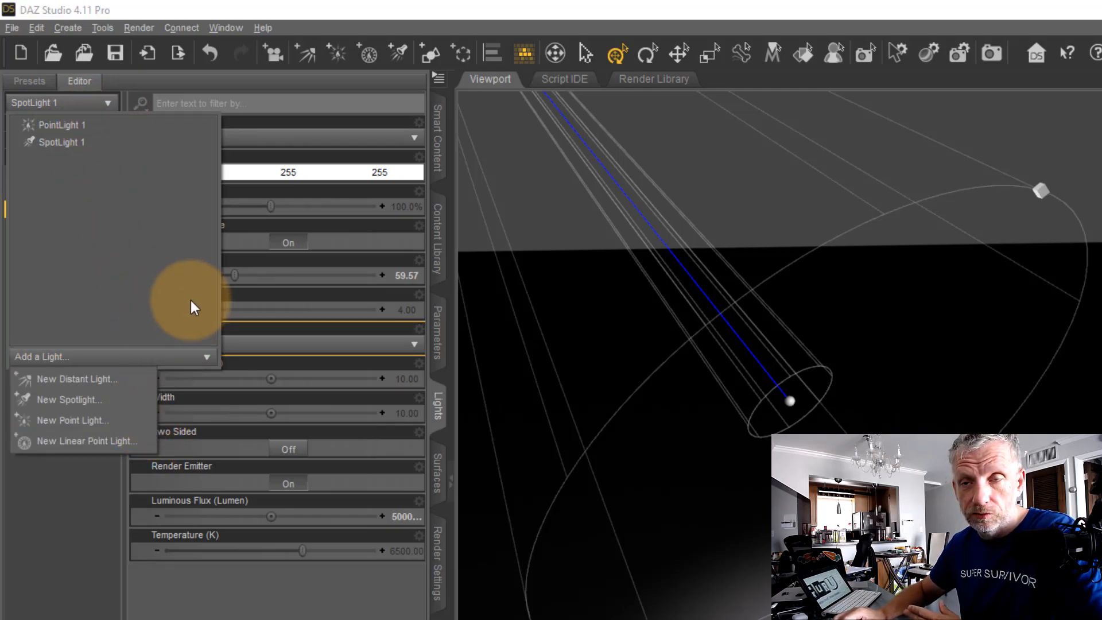
{"action": "left_click", "coordinate": [177, 612]}
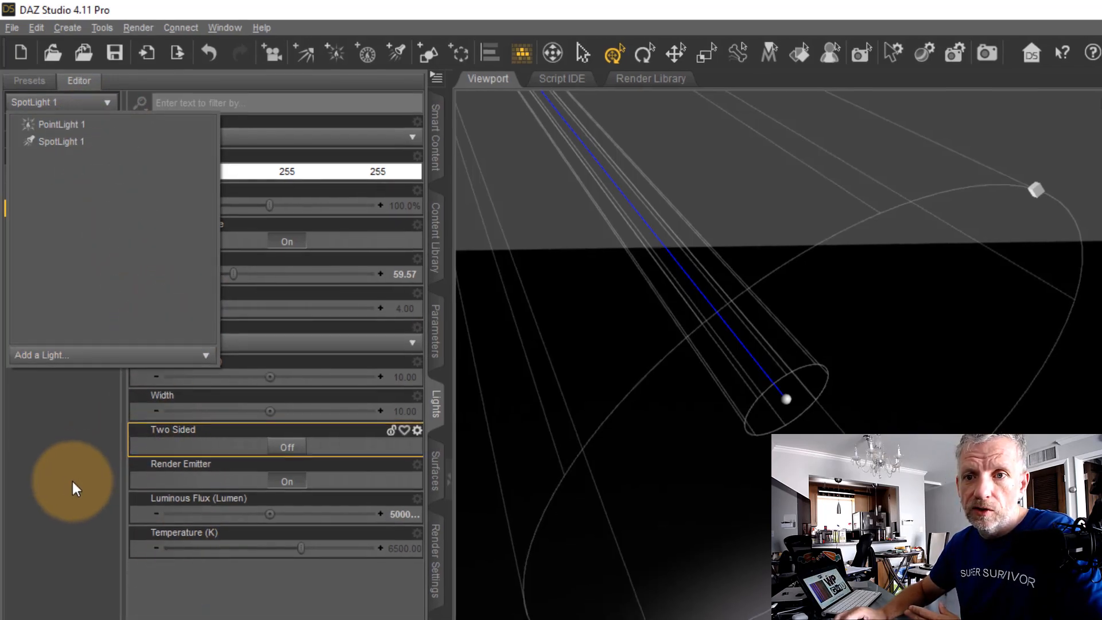
{"action": "left_click", "coordinate": [74, 484]}
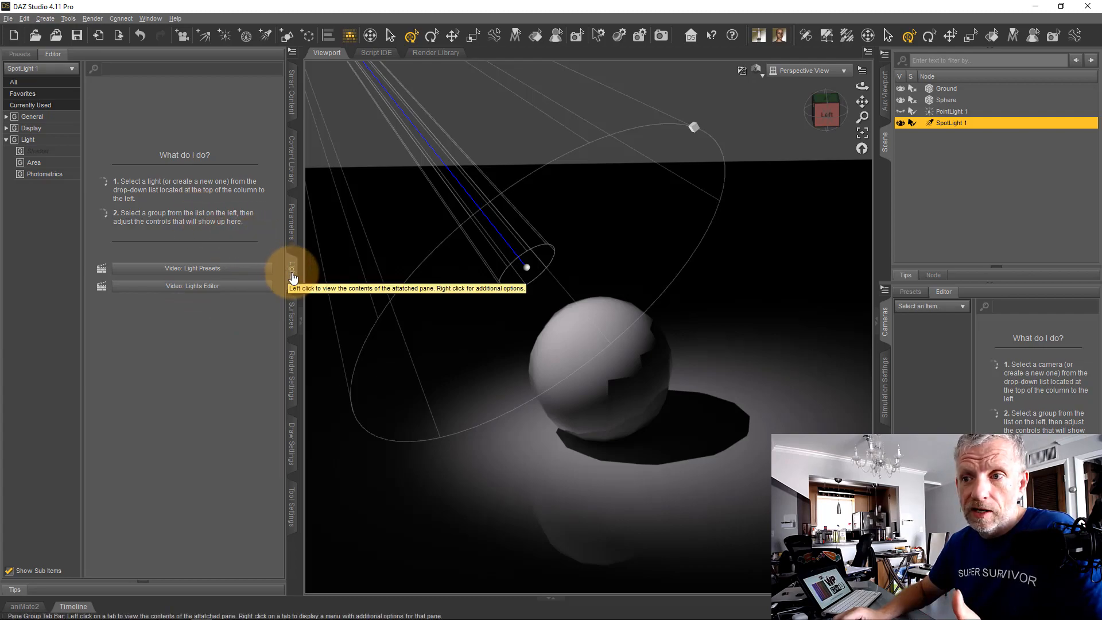
- Check the spotlight's Shadow and Light groups in the Lights pane and compare them with the Parameters pane
{"action": "left_click", "coordinate": [64, 152]}
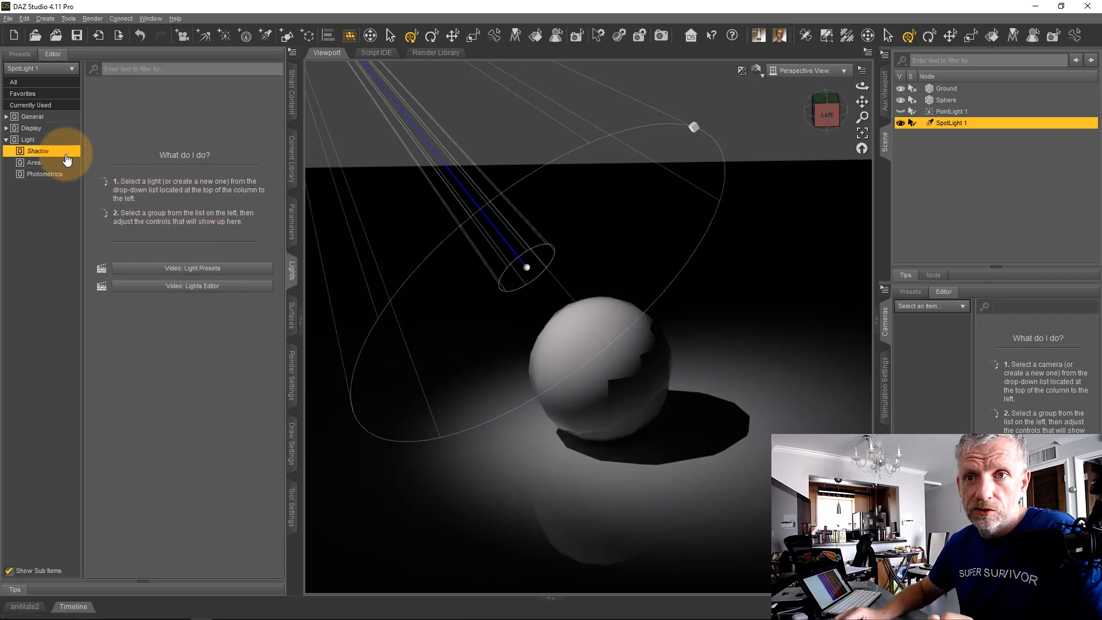
{"action": "left_click", "coordinate": [53, 139]}
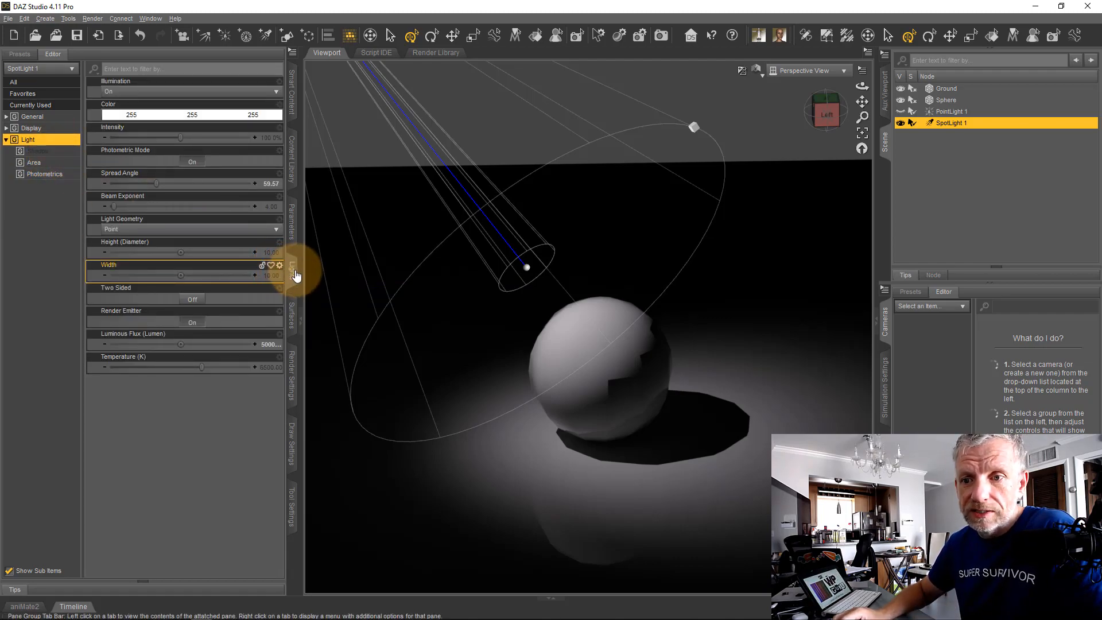
{"action": "left_click", "coordinate": [295, 228]}
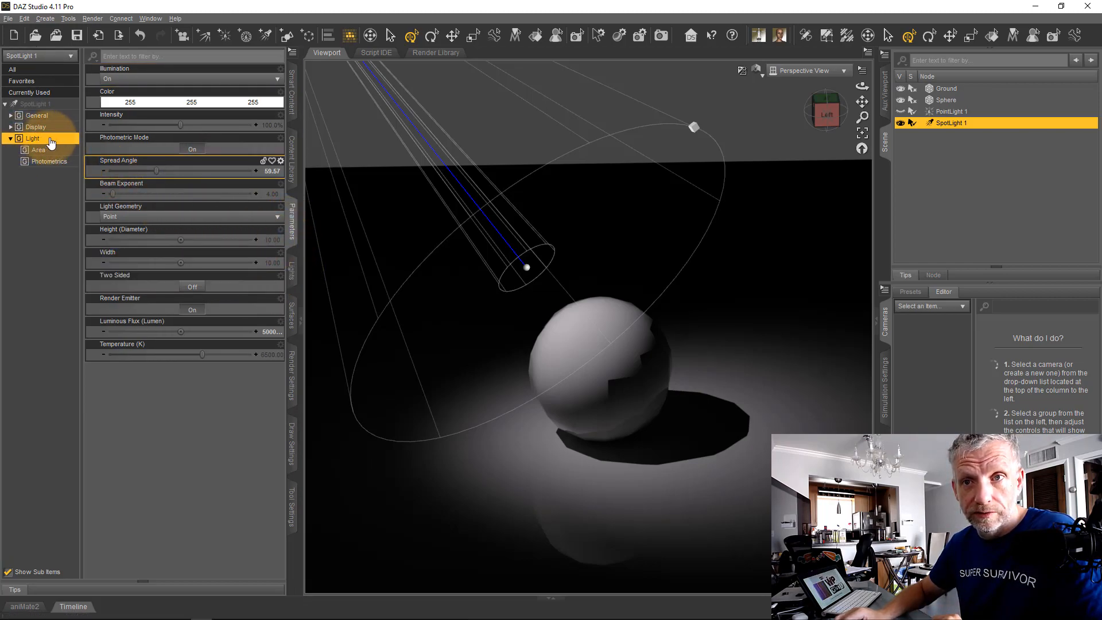
{"action": "left_click", "coordinate": [293, 268]}
- Close the Lights pane and return to the spotlight's settings in the Parameters pane
{"action": "right_click", "coordinate": [293, 274]}
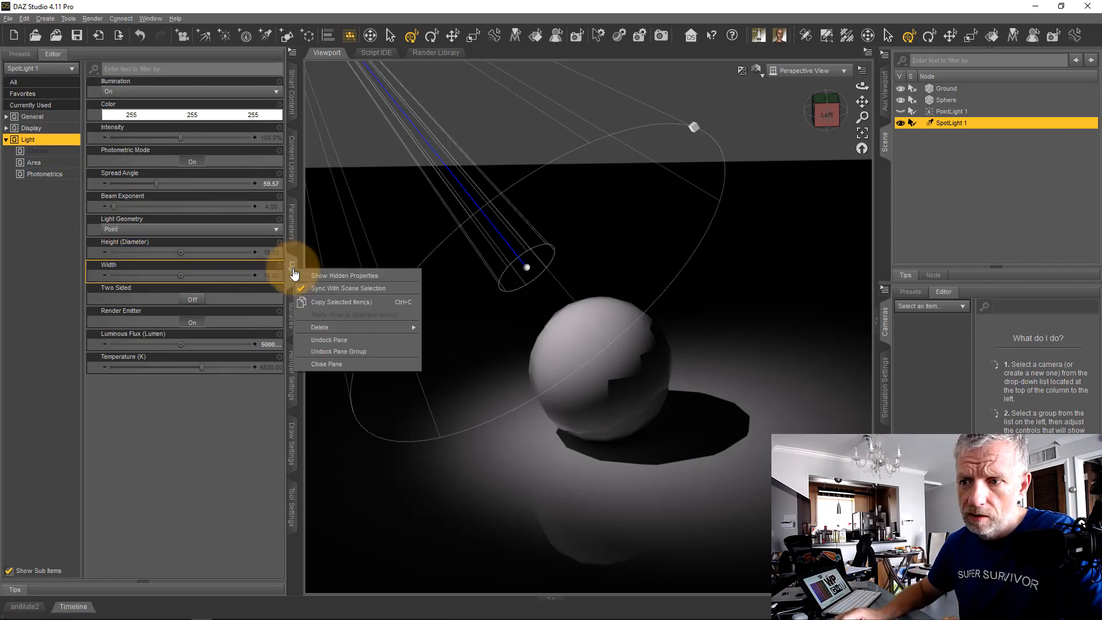
{"action": "left_click", "coordinate": [338, 364]}
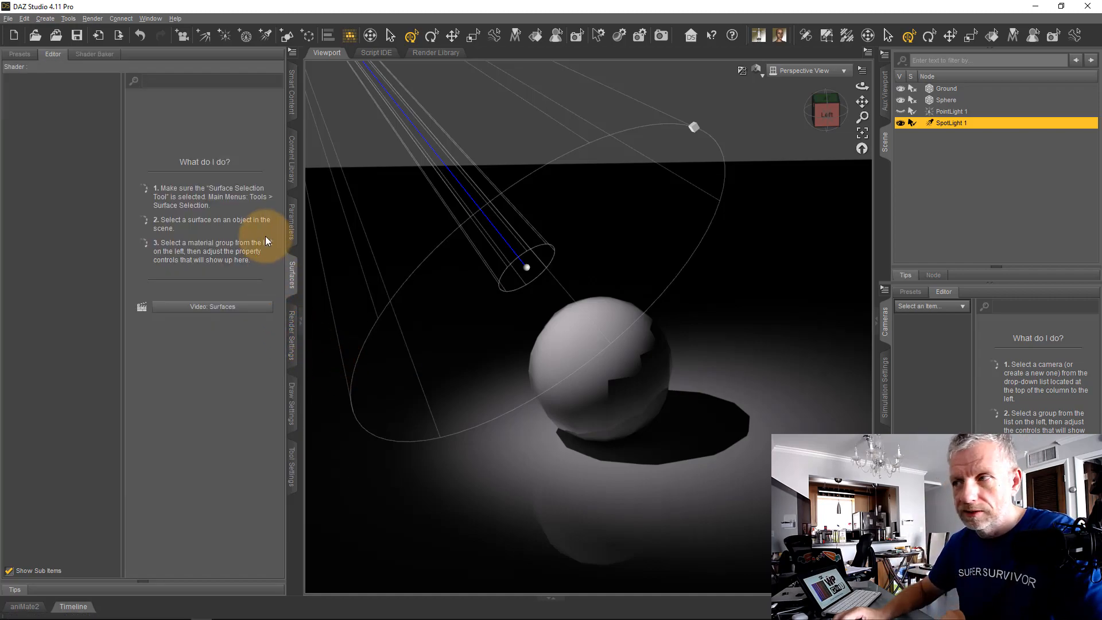
{"action": "left_click", "coordinate": [294, 219]}
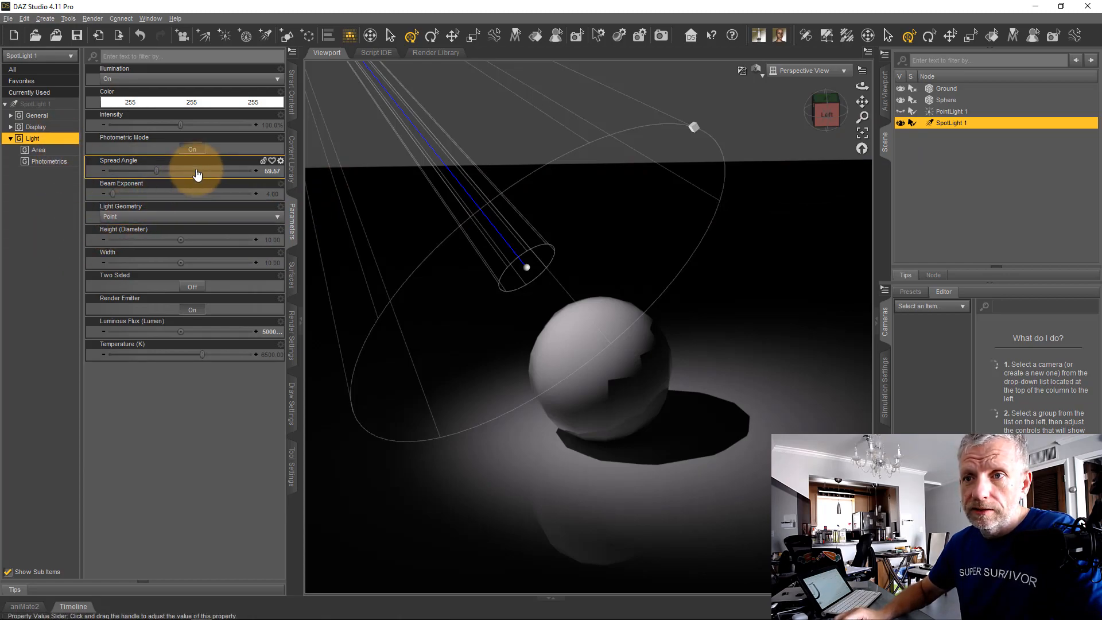
- Reset the Spread Angle to 60, and vary the Beam Exponent through 42.02, 53.06, 72.78, 7.71 and 27.43 before resetting it to 4
{"action": "left_click_drag", "start_coordinate": [198, 173], "coordinate": [197, 177]}
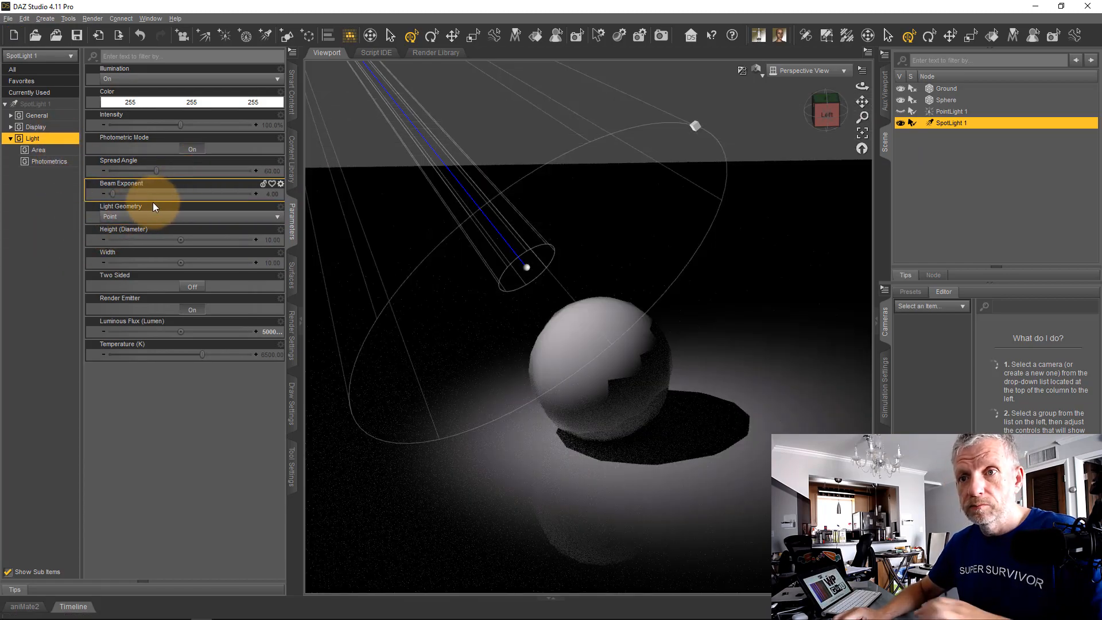
{"action": "mouse_move", "coordinate": [113, 195]}
{"action": "left_mouse_down"}
{"action": "mouse_move", "coordinate": [215, 197]}
{"action": "mouse_move", "coordinate": [112, 189]}
{"action": "mouse_move", "coordinate": [162, 184]}
{"action": "left_mouse_up"}
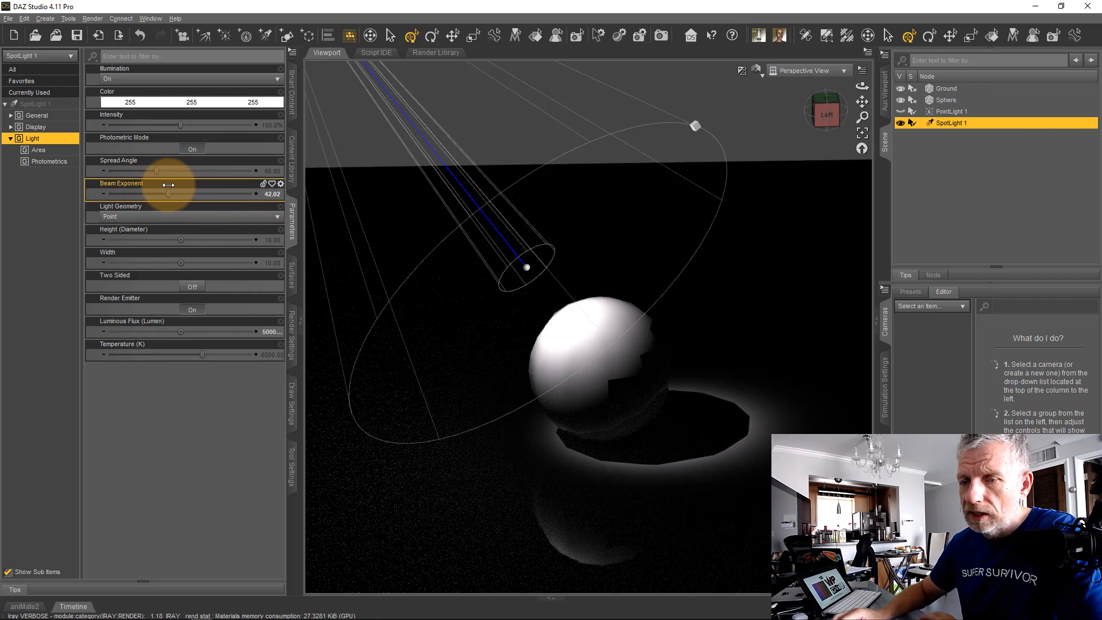
{"action": "left_click_drag", "start_coordinate": [167, 189], "coordinate": [185, 194]}
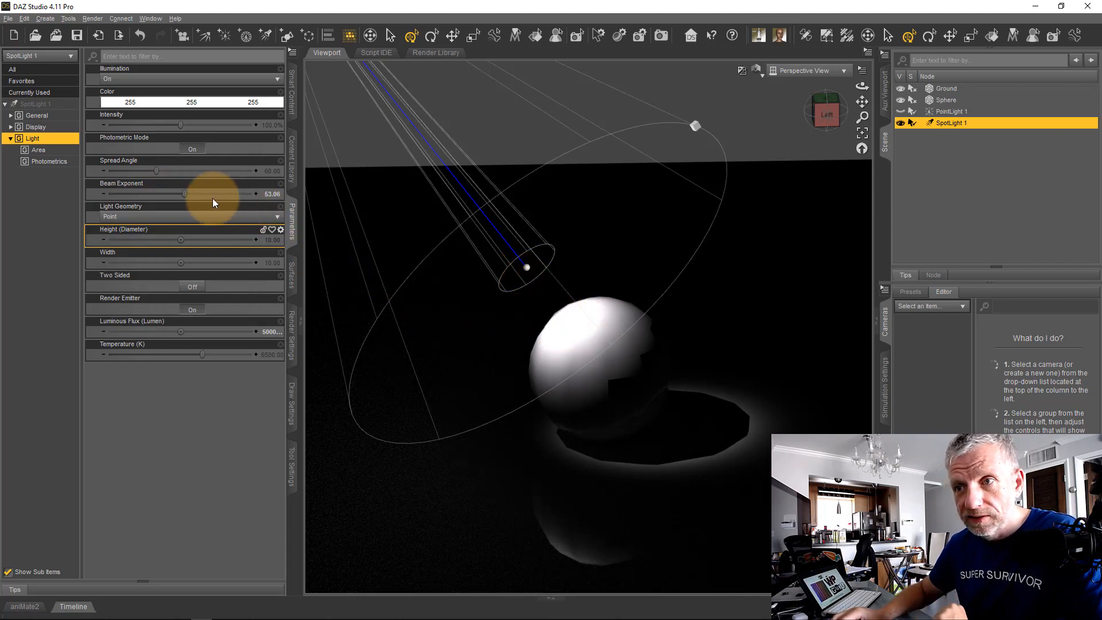
{"action": "left_click_drag", "start_coordinate": [181, 194], "coordinate": [213, 193]}
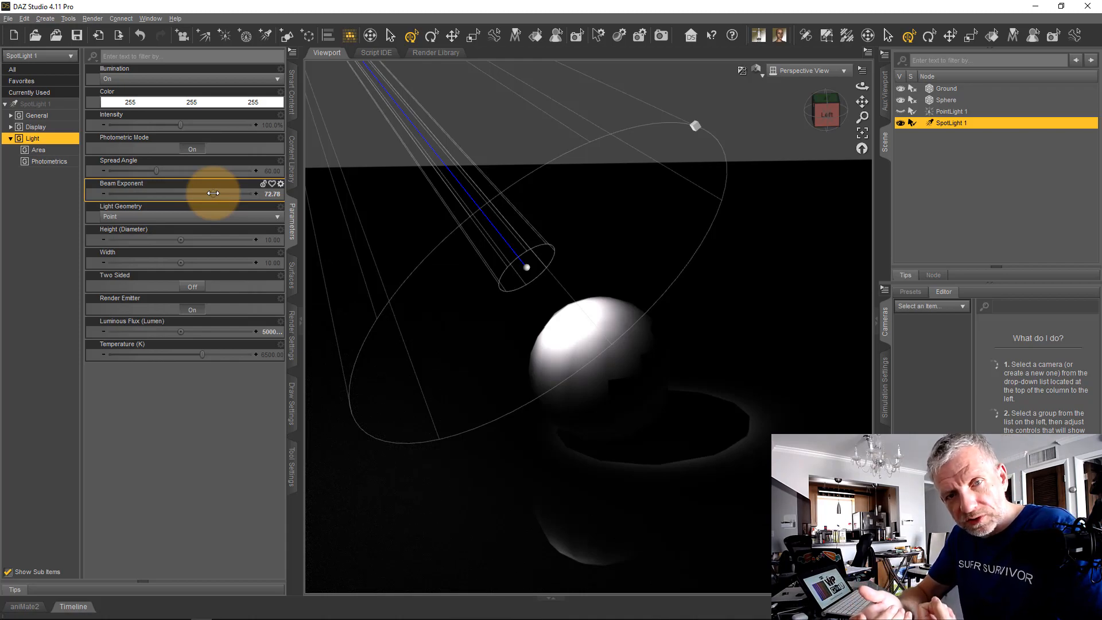
{"action": "left_click_drag", "start_coordinate": [213, 193], "coordinate": [134, 191]}
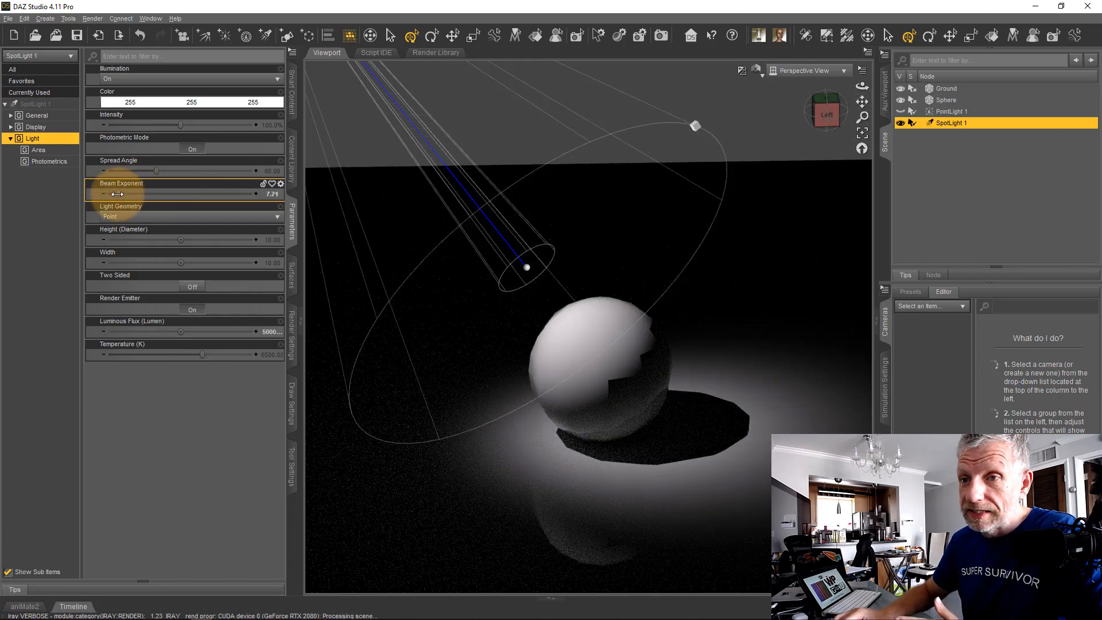
{"action": "left_click_drag", "start_coordinate": [113, 195], "coordinate": [126, 196]}
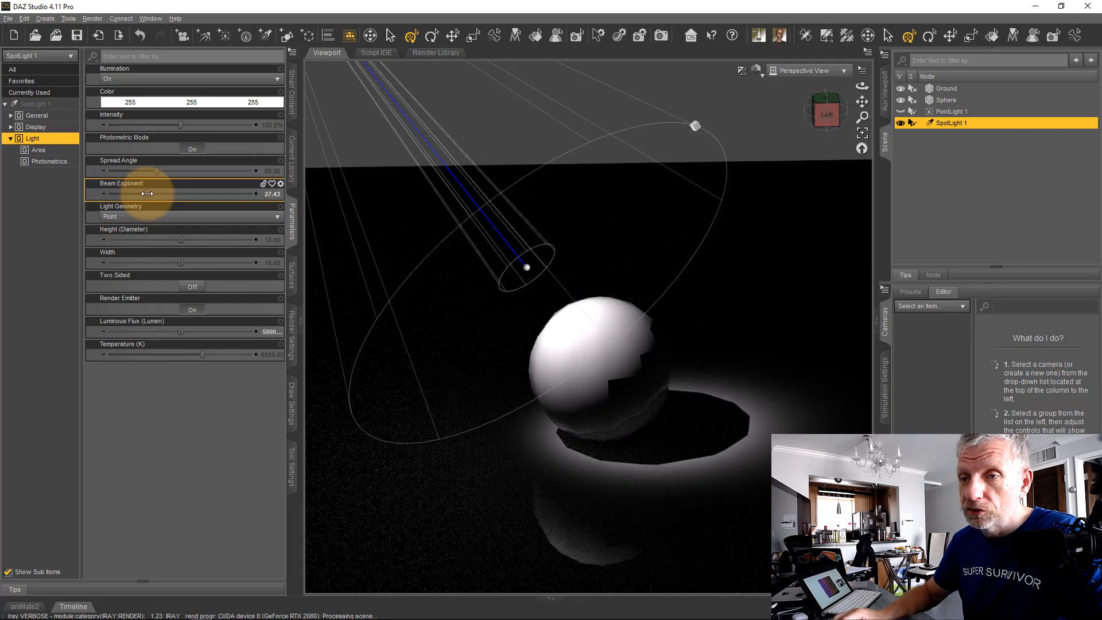
{"action": "left_click", "coordinate": [176, 201], "text": "alt"}
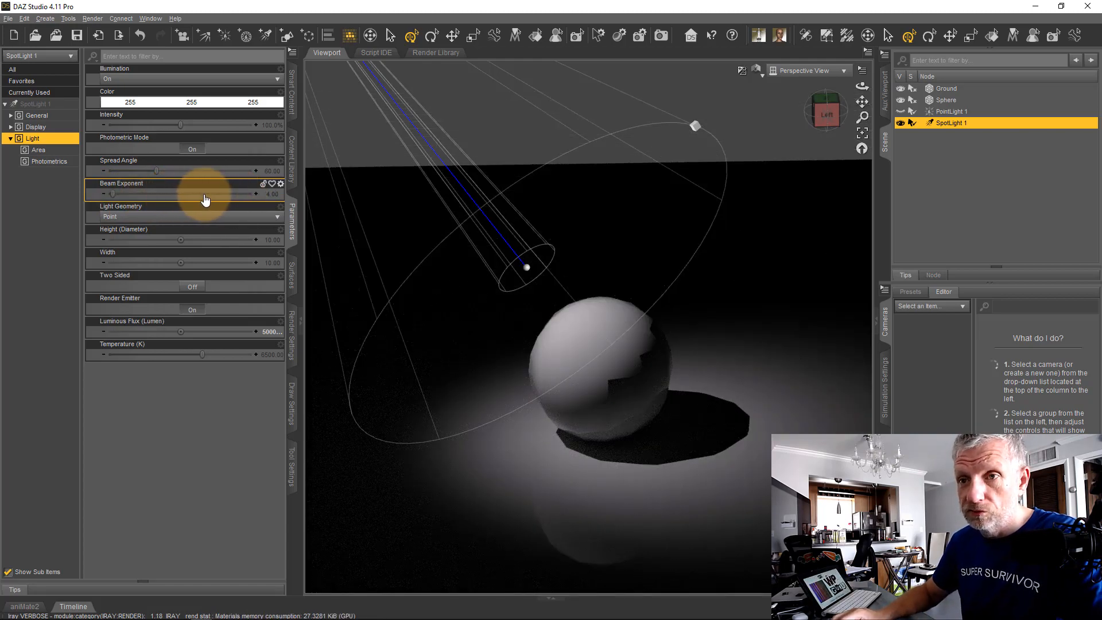
- Set the spotlight's Point At target to the Sphere in its General Misc parameters
{"action": "scroll", "coordinate": [424, 271], "scroll_direction": "down", "scroll_amount": 3}
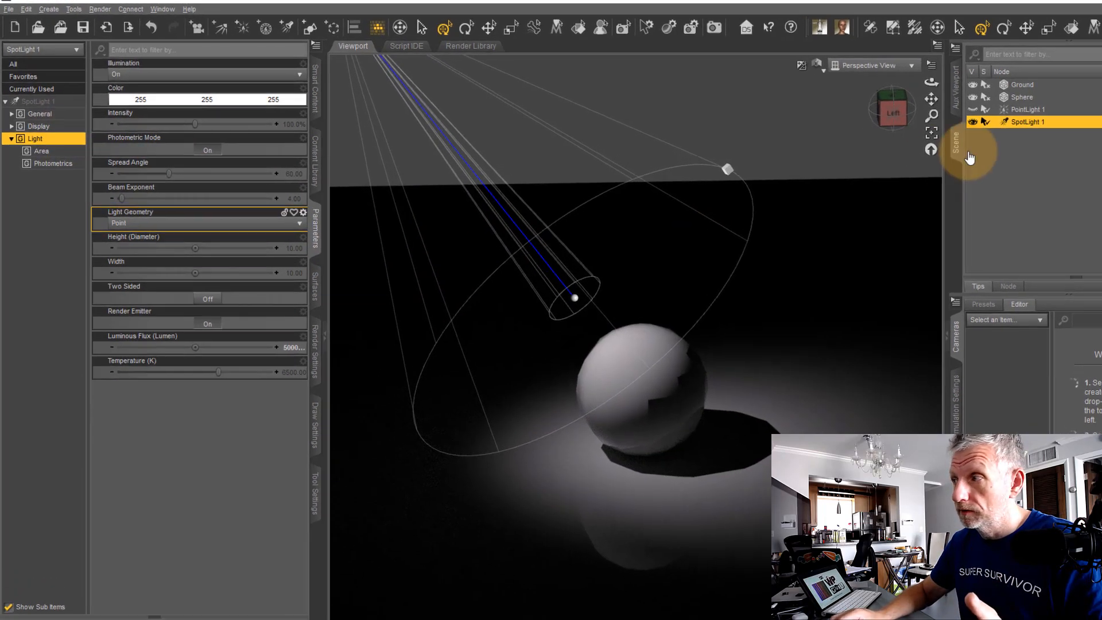
{"action": "left_click", "coordinate": [55, 115]}
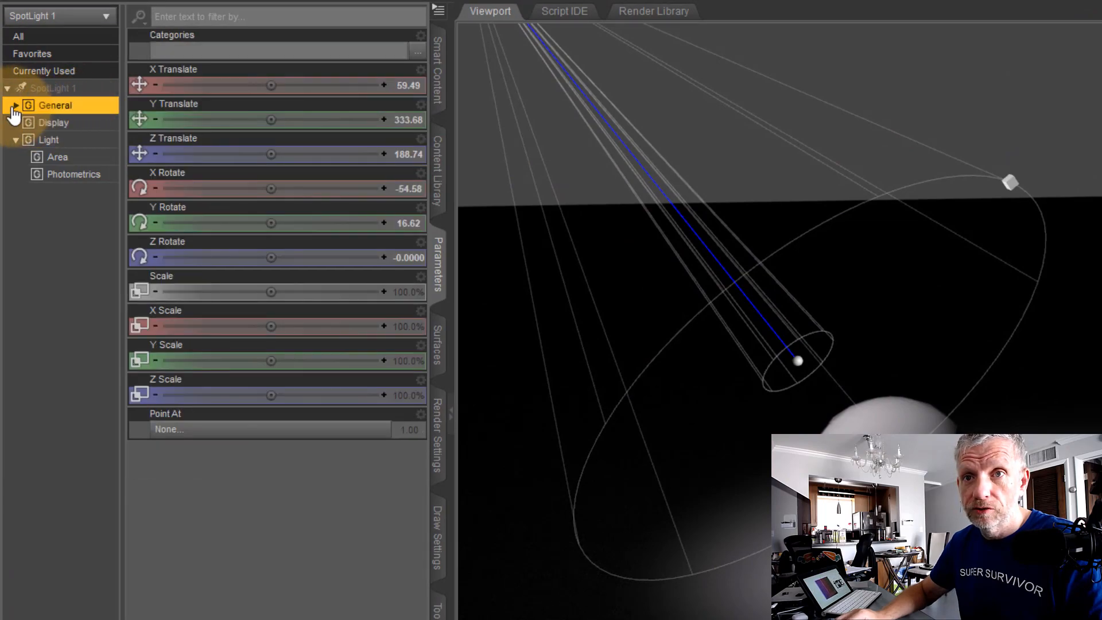
{"action": "left_click", "coordinate": [80, 143]}
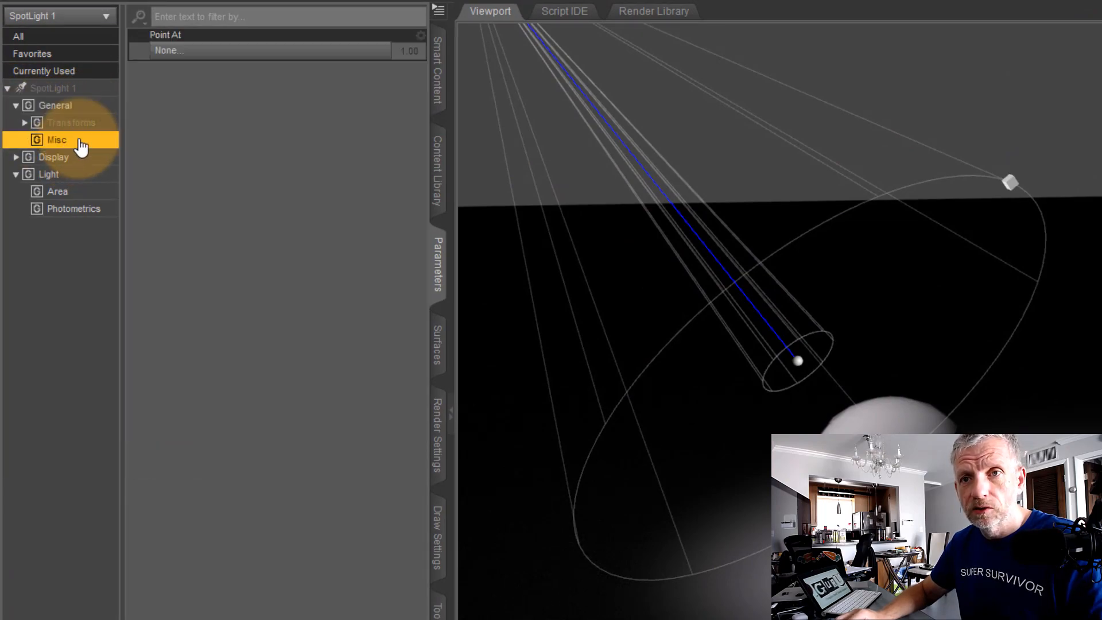
{"action": "left_click", "coordinate": [282, 53]}
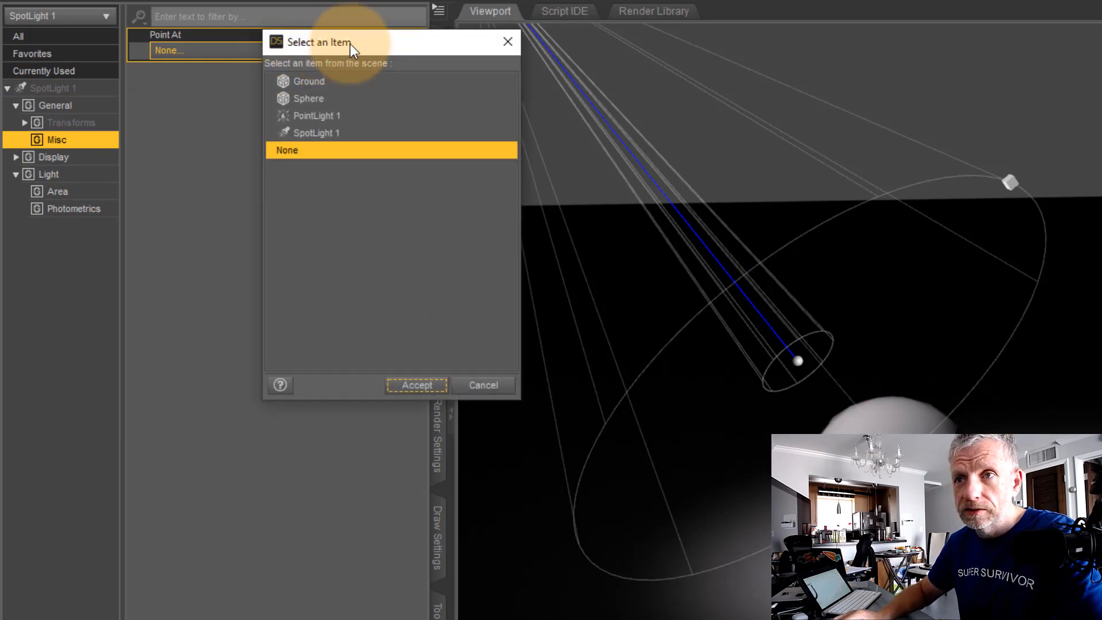
{"action": "left_click_drag", "start_coordinate": [351, 44], "coordinate": [315, 62]}
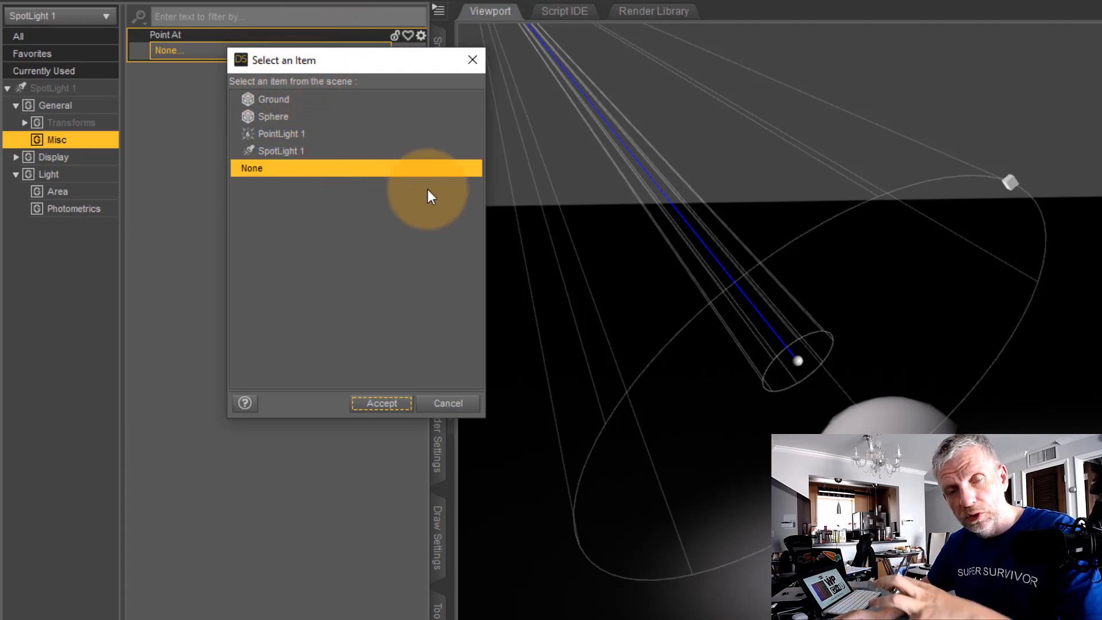
{"action": "left_click", "coordinate": [284, 118]}
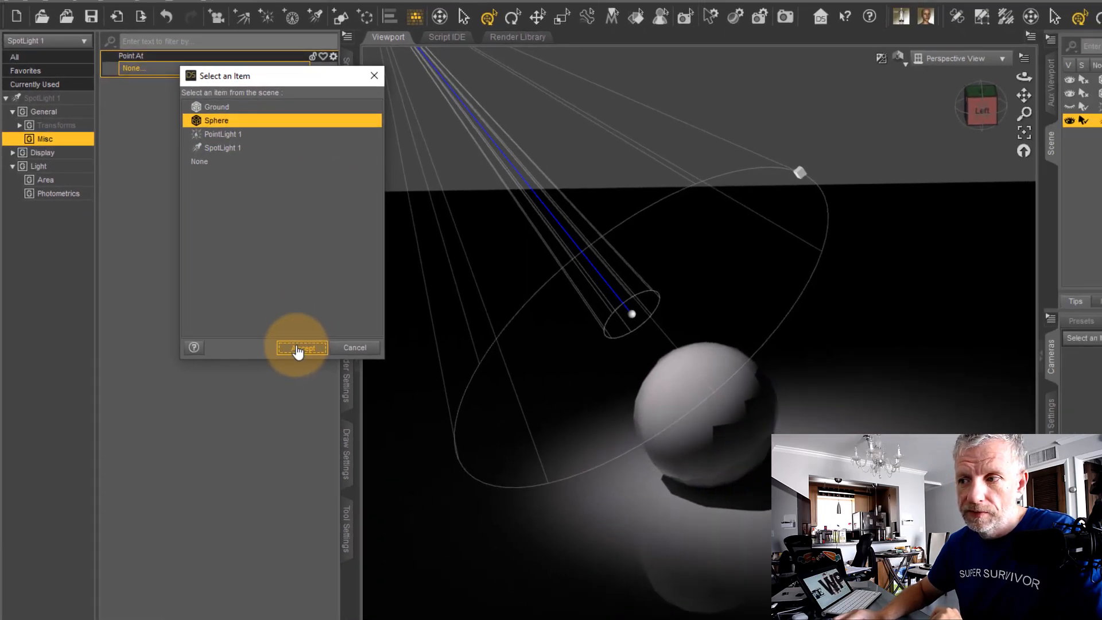
{"action": "left_click", "coordinate": [305, 351]}
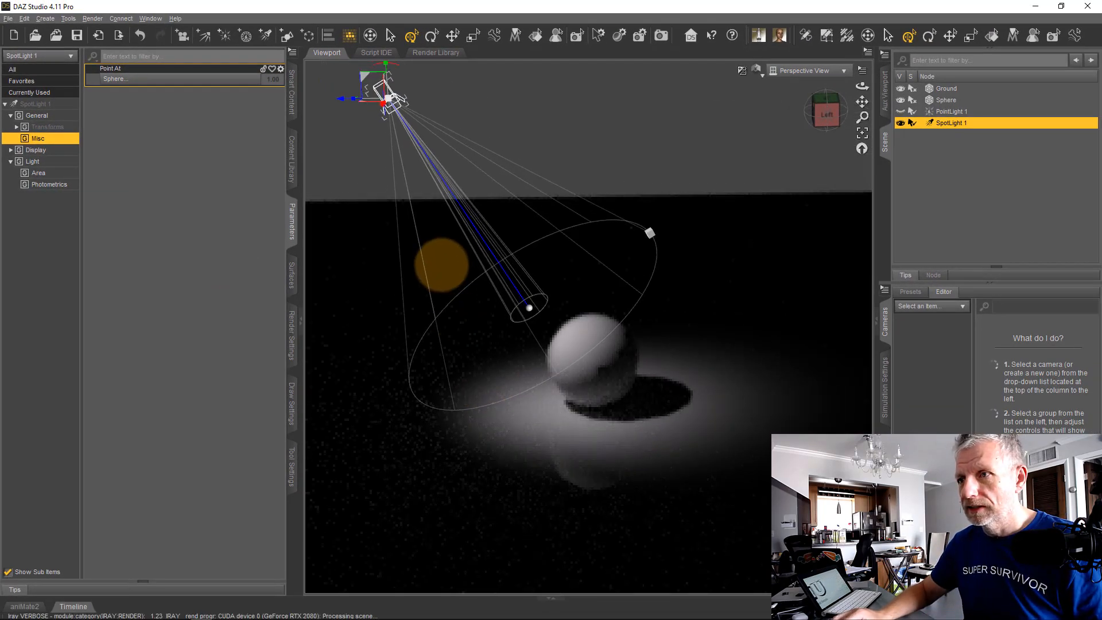
- Move the spotlight up and down and out to the side of the sphere to test its Point At aiming
{"action": "middle_click_drag", "start_coordinate": [442, 265], "coordinate": [463, 294]}
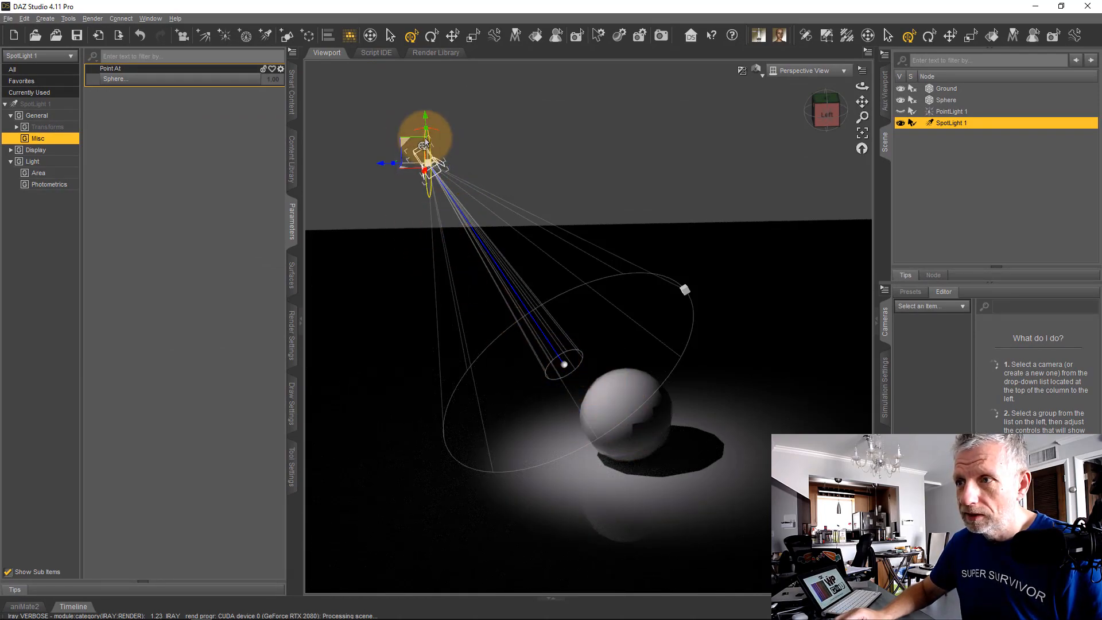
{"action": "left_click_drag", "start_coordinate": [425, 133], "coordinate": [413, 539]}
{"action": "left_click_drag", "start_coordinate": [409, 458], "coordinate": [369, 93]}
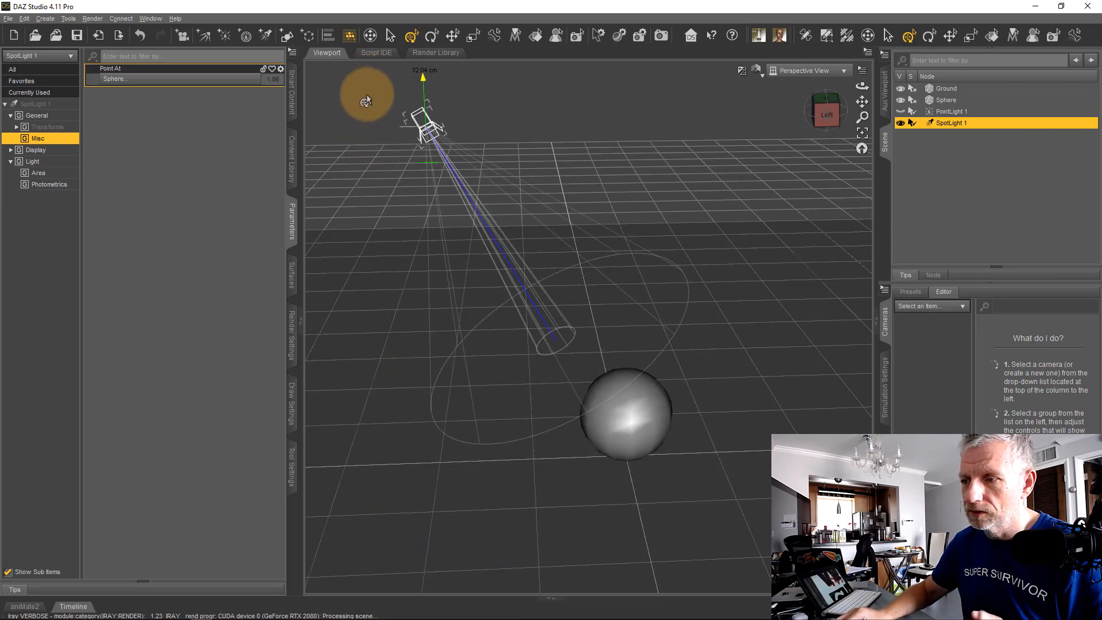
{"action": "left_click_drag", "start_coordinate": [385, 247], "coordinate": [422, 264]}
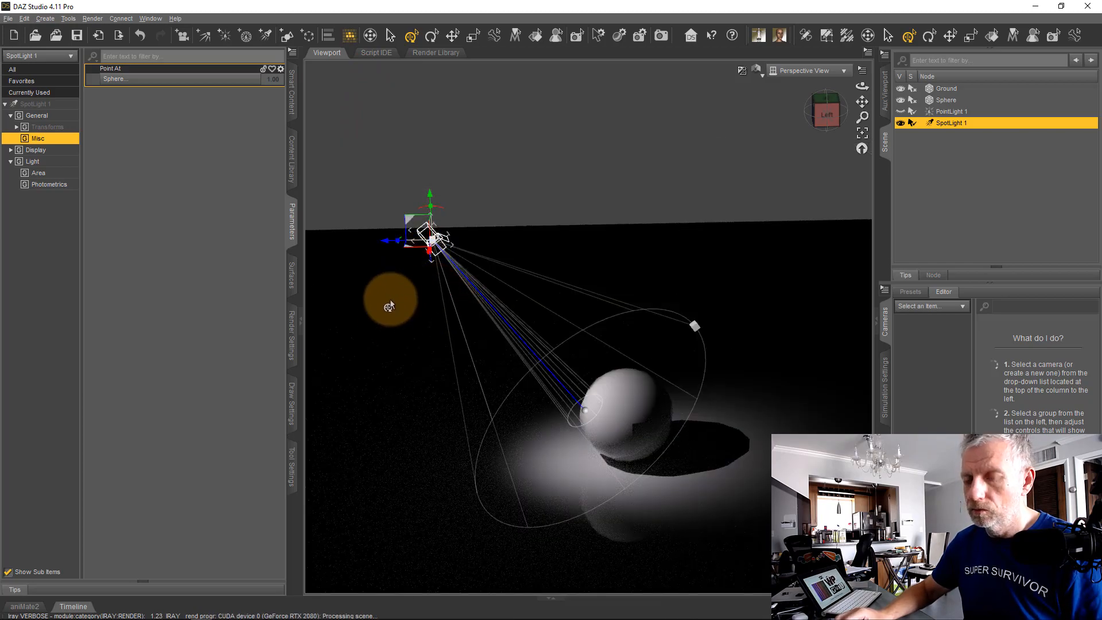
{"action": "middle_click_drag", "start_coordinate": [381, 332], "coordinate": [381, 330]}
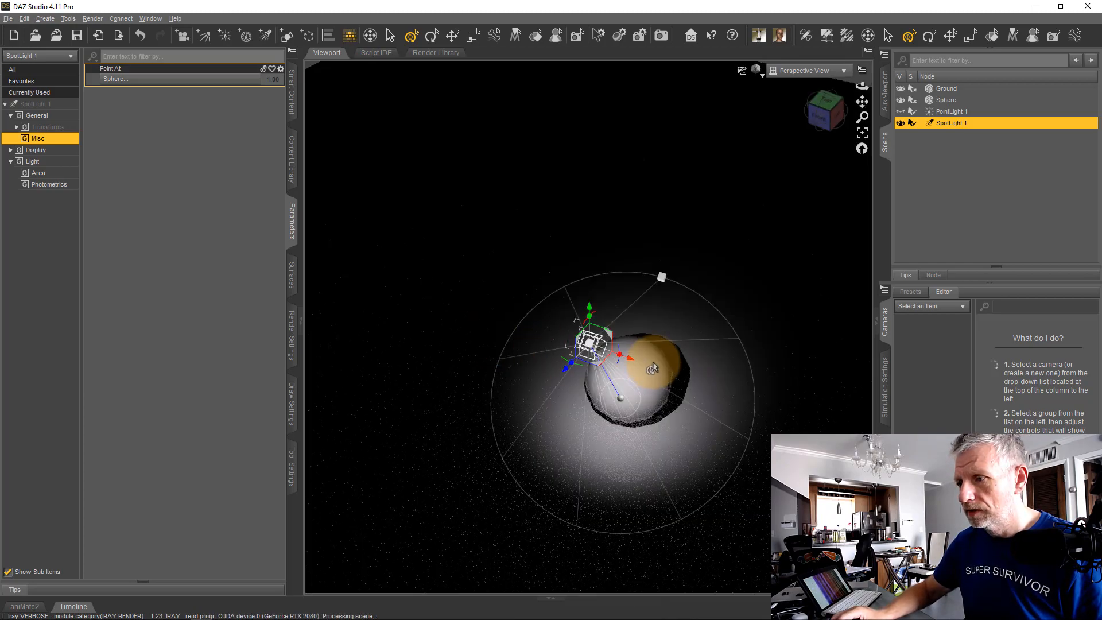
{"action": "mouse_move", "coordinate": [645, 375]}
{"action": "left_mouse_down"}
{"action": "mouse_move", "coordinate": [818, 428]}
{"action": "mouse_move", "coordinate": [731, 392]}
{"action": "mouse_move", "coordinate": [364, 311]}
{"action": "left_mouse_up"}
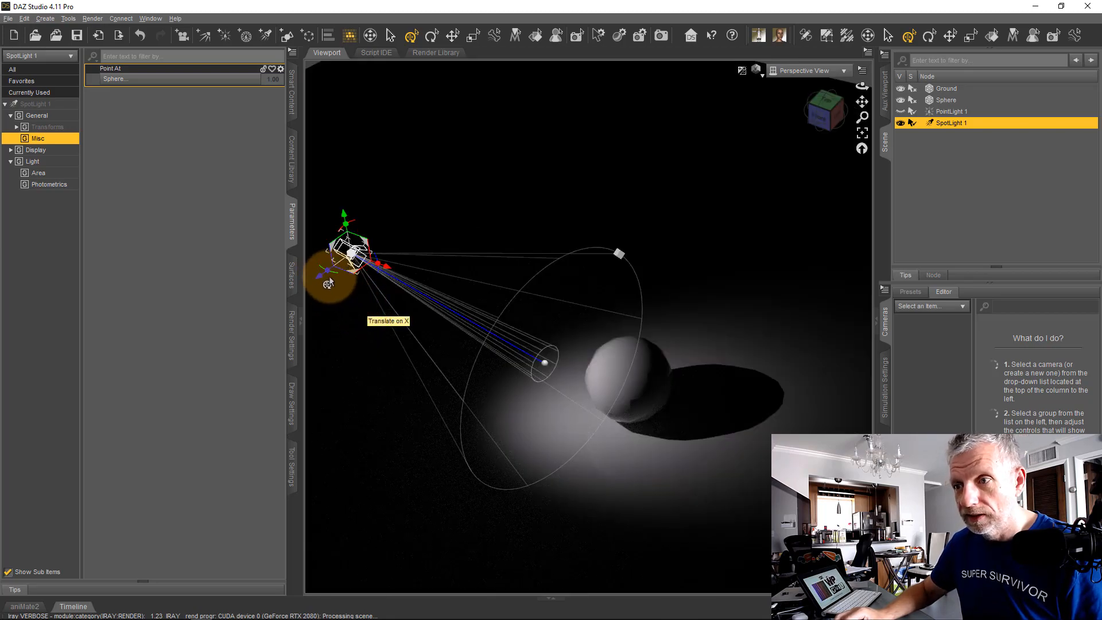
- Lower the spotlight beside the sphere and swing it across to the opposite side and back to test its Point At aiming
{"action": "mouse_move", "coordinate": [342, 223]}
{"action": "left_mouse_down"}
{"action": "mouse_move", "coordinate": [393, 382]}
{"action": "mouse_move", "coordinate": [414, 380]}
{"action": "mouse_move", "coordinate": [405, 377]}
{"action": "mouse_move", "coordinate": [420, 413]}
{"action": "left_mouse_up"}
{"action": "left_click_drag", "start_coordinate": [478, 437], "coordinate": [525, 445]}
{"action": "left_click_drag", "start_coordinate": [651, 459], "coordinate": [873, 429]}
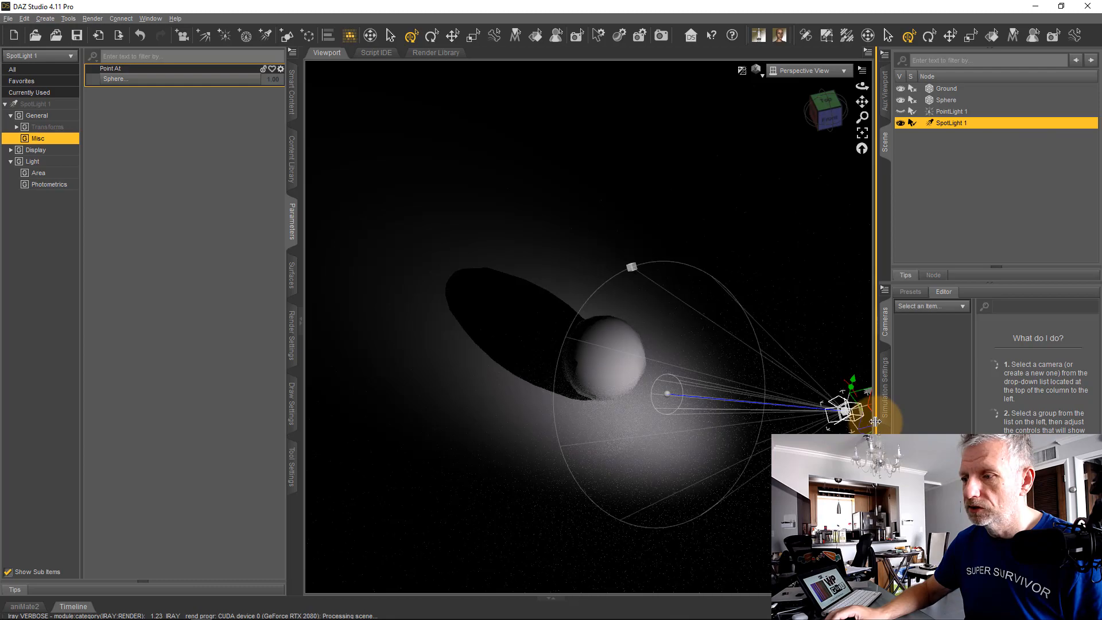
{"action": "middle_click_drag", "start_coordinate": [733, 432], "coordinate": [689, 417]}
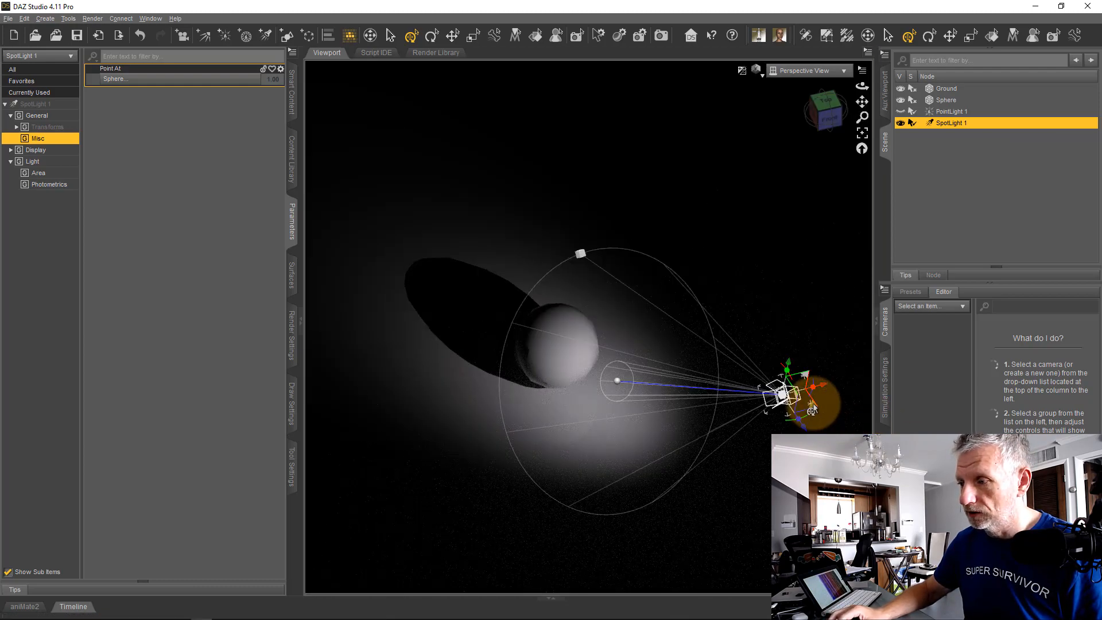
{"action": "middle_click_drag", "start_coordinate": [811, 411], "coordinate": [616, 451]}
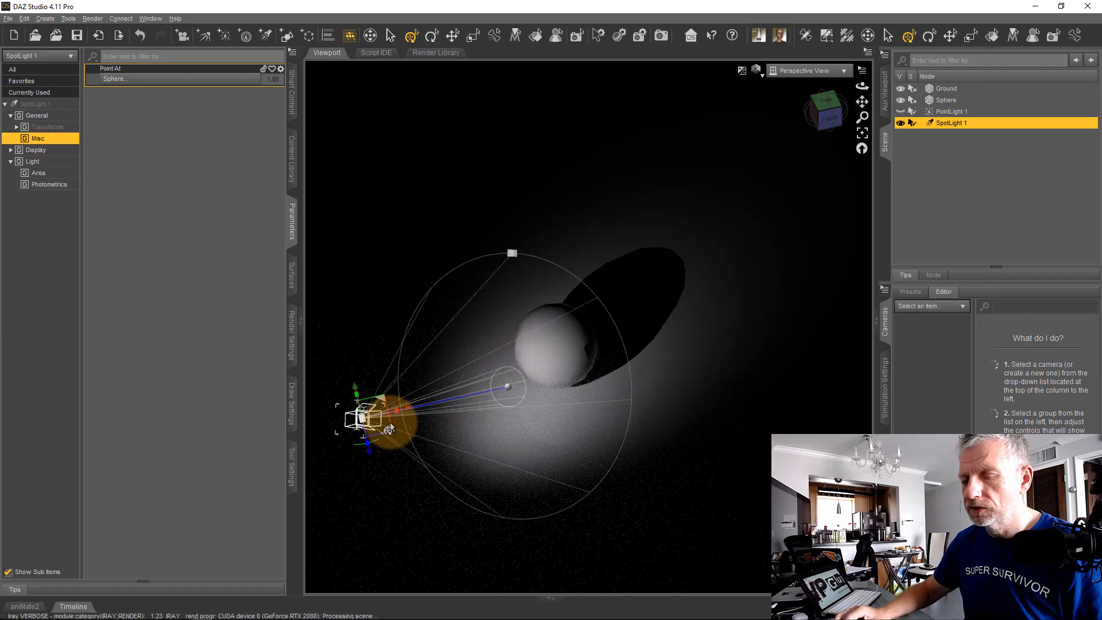
{"action": "middle_click_drag", "start_coordinate": [388, 423], "coordinate": [462, 397]}
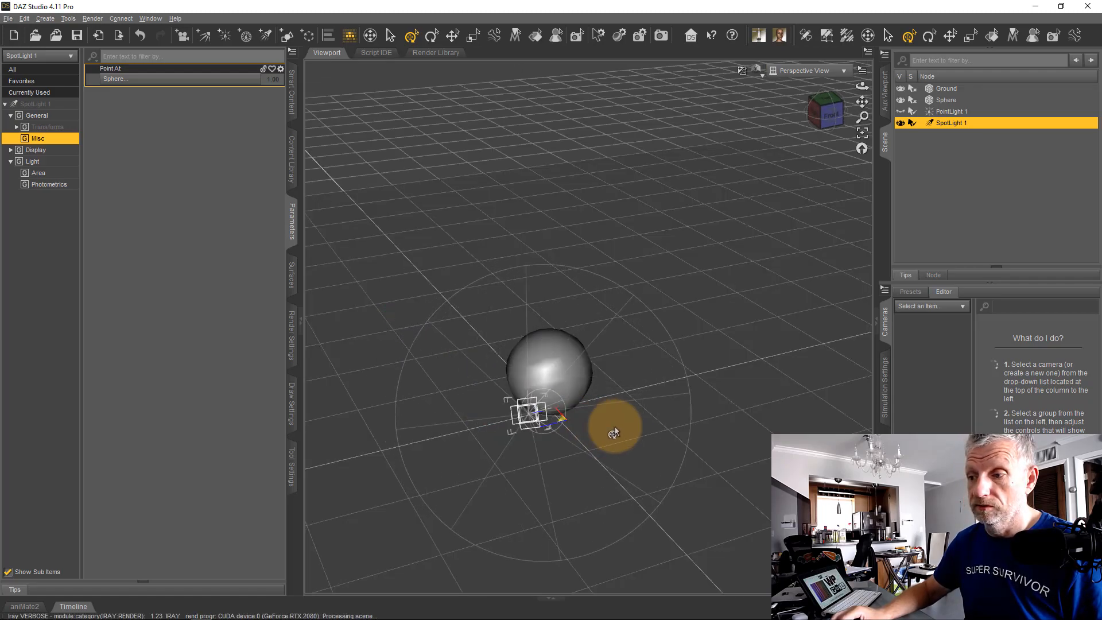
- Sweep the spotlight from side to side in front of the sphere, and raise it high on one side
{"action": "left_click_drag", "start_coordinate": [784, 380], "coordinate": [425, 465]}
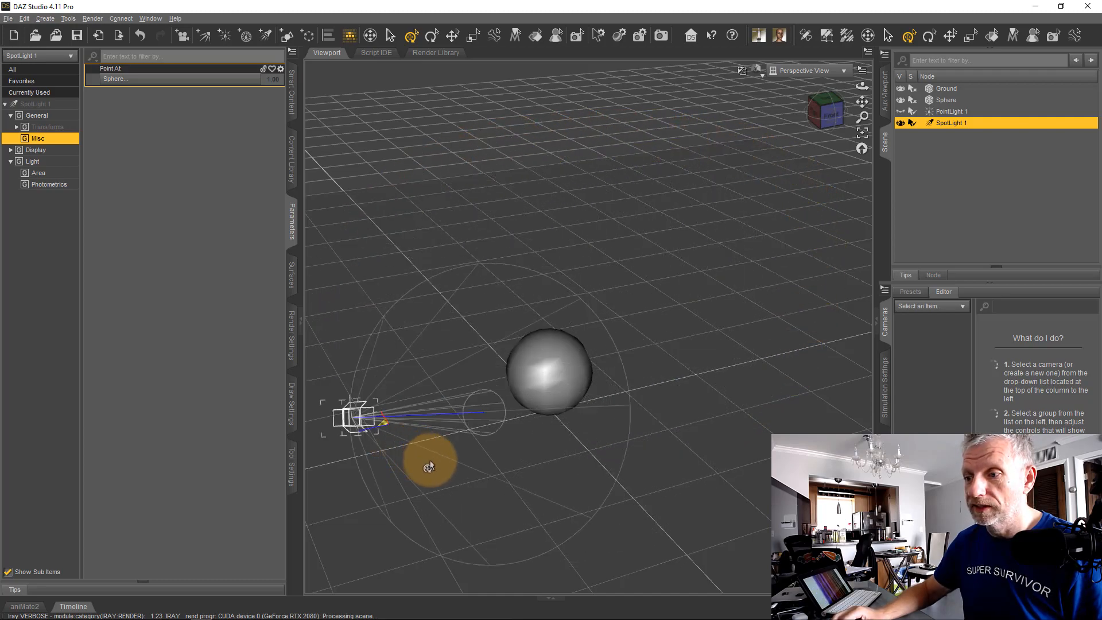
{"action": "left_click_drag", "start_coordinate": [778, 426], "coordinate": [666, 488]}
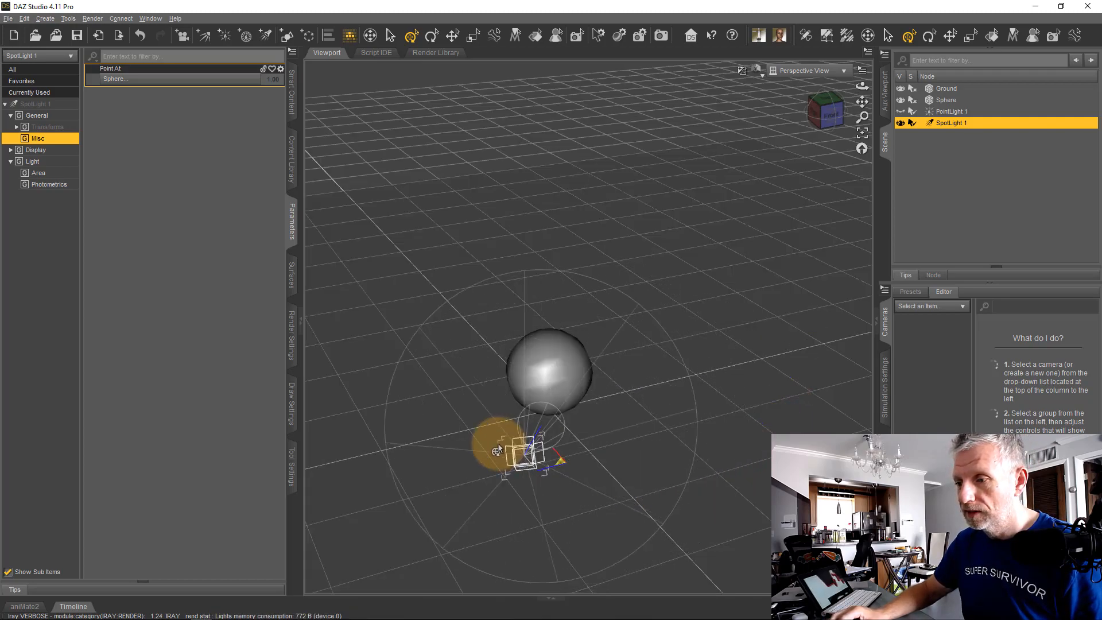
{"action": "left_click_drag", "start_coordinate": [460, 432], "coordinate": [443, 426]}
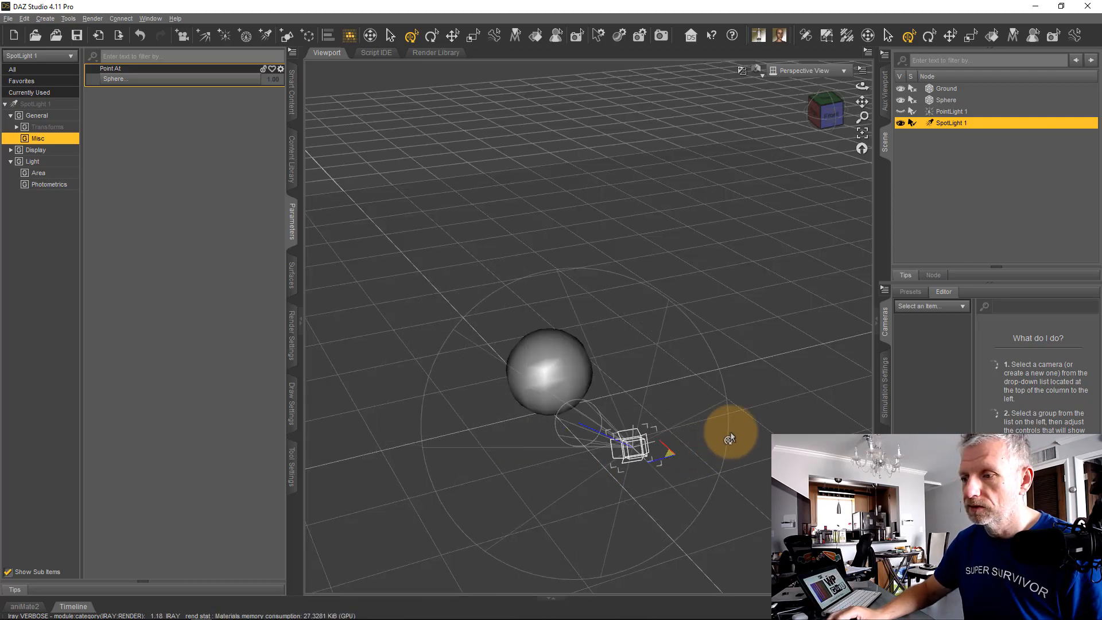
{"action": "left_click_drag", "start_coordinate": [729, 439], "coordinate": [612, 441]}
{"action": "left_click_drag", "start_coordinate": [411, 412], "coordinate": [351, 317]}
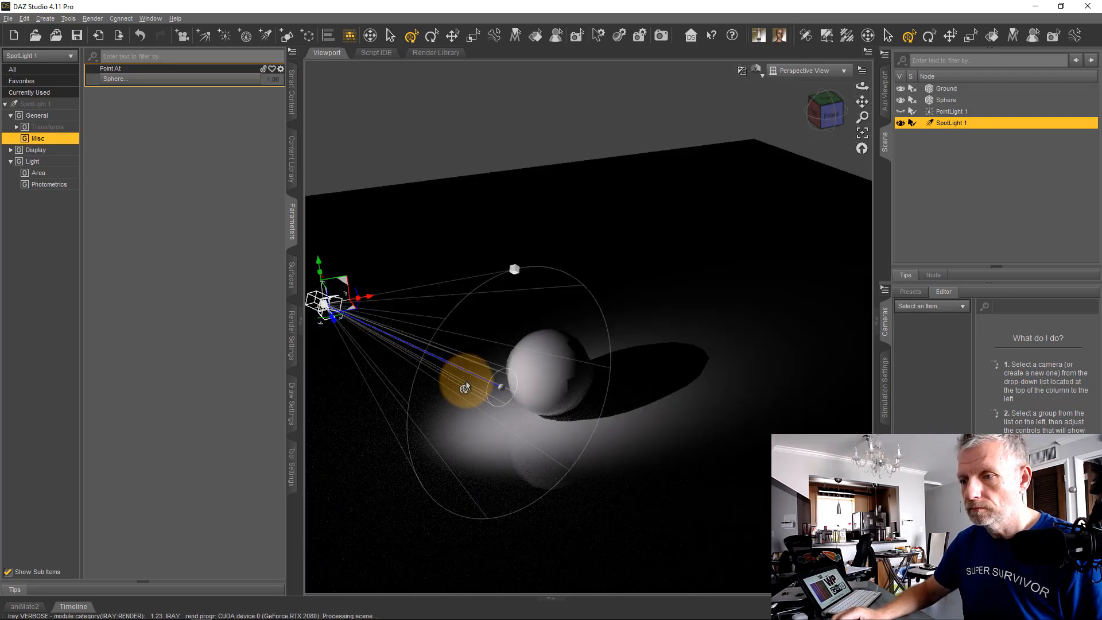
- Shift the raised spotlight slightly further up and toward the sphere, working from a level front view
{"action": "scroll", "coordinate": [466, 382], "scroll_direction": "down", "scroll_amount": 2}
{"action": "scroll", "coordinate": [466, 383], "scroll_direction": "up", "scroll_amount": 3}
{"action": "mouse_move", "coordinate": [465, 383]}
{"action": "middle_mouse_down"}
{"action": "mouse_move", "coordinate": [473, 354]}
{"action": "mouse_move", "coordinate": [516, 319]}
{"action": "mouse_move", "coordinate": [462, 368]}
{"action": "middle_mouse_up"}
{"action": "right_click_drag", "start_coordinate": [431, 423], "coordinate": [455, 423]}
{"action": "mouse_move", "coordinate": [490, 325]}
{"action": "middle_mouse_down"}
{"action": "mouse_move", "coordinate": [485, 333]}
{"action": "mouse_move", "coordinate": [492, 313]}
{"action": "mouse_move", "coordinate": [483, 316]}
{"action": "middle_mouse_up"}
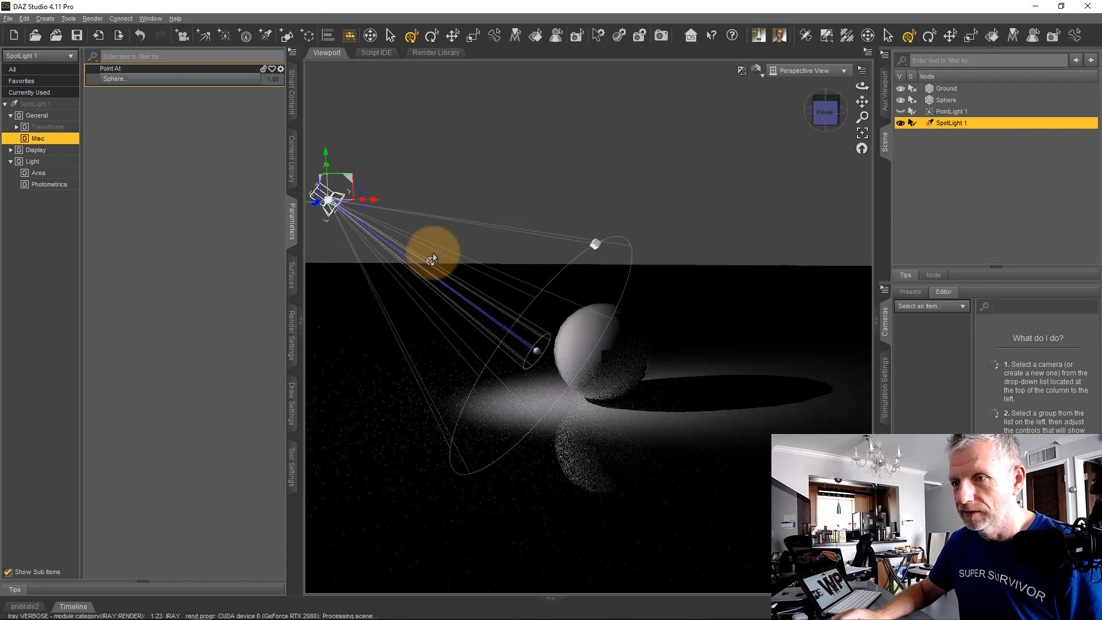
{"action": "left_click_drag", "start_coordinate": [351, 178], "coordinate": [377, 161]}
- Move the spotlight along its Z axis away from the sphere, adjust its height, and inspect the sphere's shadow edge up close
{"action": "middle_click_drag", "start_coordinate": [394, 291], "coordinate": [498, 315]}
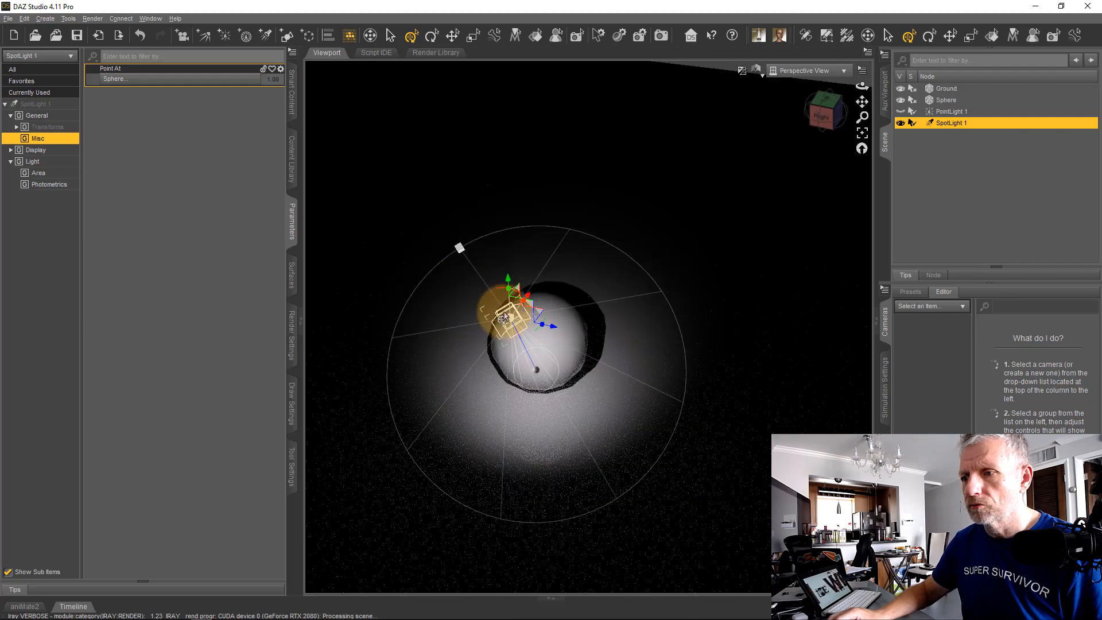
{"action": "left_click_drag", "start_coordinate": [552, 329], "coordinate": [497, 323]}
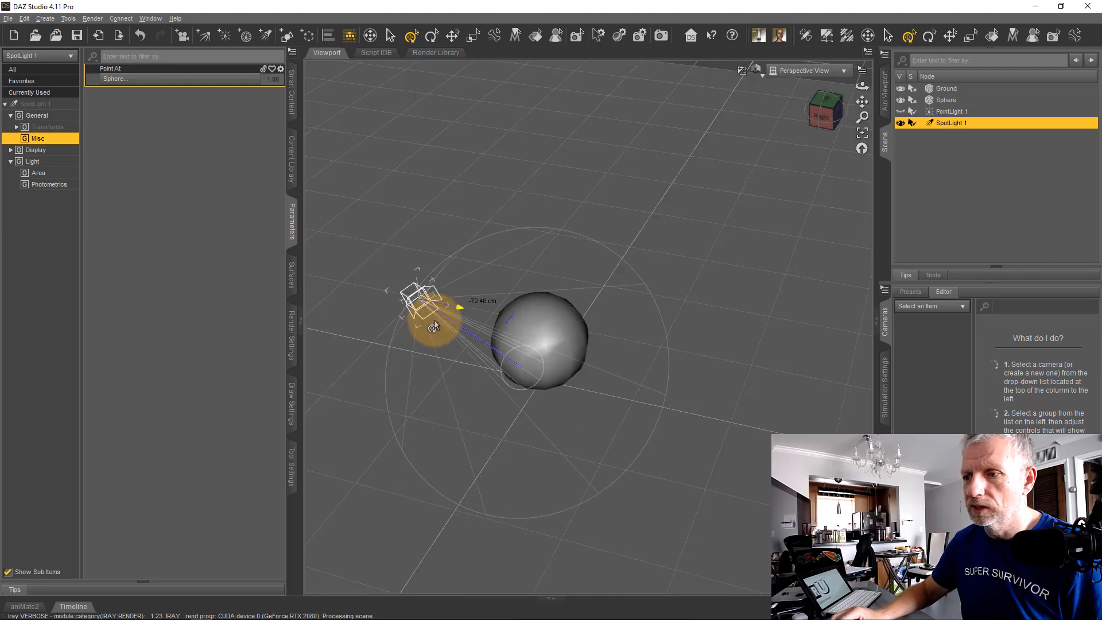
{"action": "mouse_move", "coordinate": [429, 327]}
{"action": "left_mouse_down"}
{"action": "mouse_move", "coordinate": [427, 313]}
{"action": "mouse_move", "coordinate": [504, 319]}
{"action": "mouse_move", "coordinate": [652, 359]}
{"action": "mouse_move", "coordinate": [738, 360]}
{"action": "mouse_move", "coordinate": [438, 338]}
{"action": "left_mouse_up"}
{"action": "left_click_drag", "start_coordinate": [372, 325], "coordinate": [371, 325]}
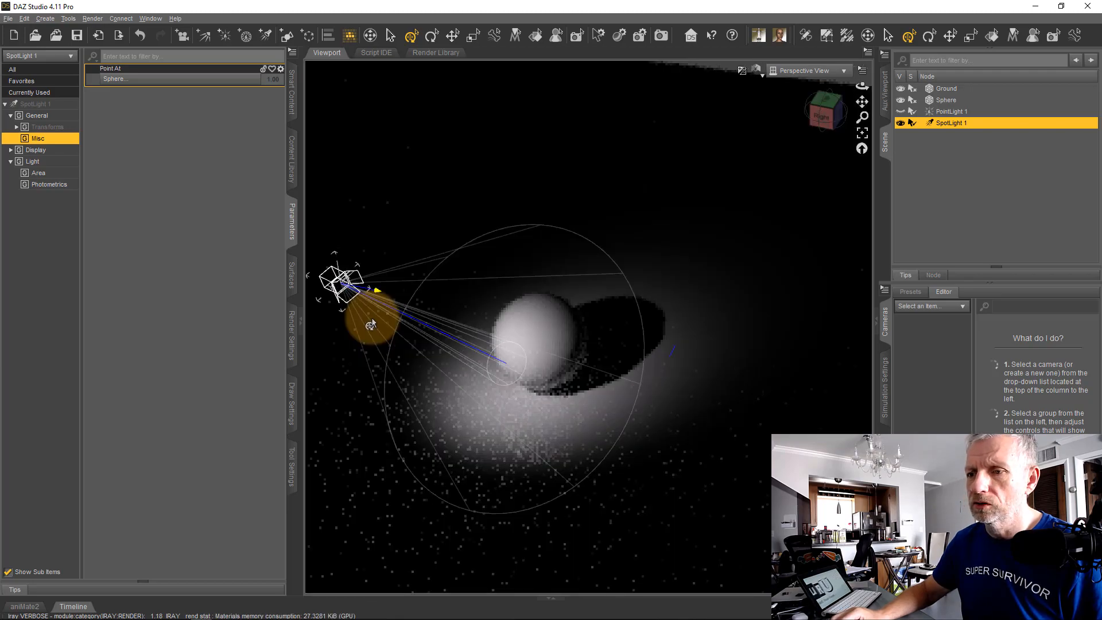
{"action": "middle_click_drag", "start_coordinate": [474, 395], "coordinate": [441, 418]}
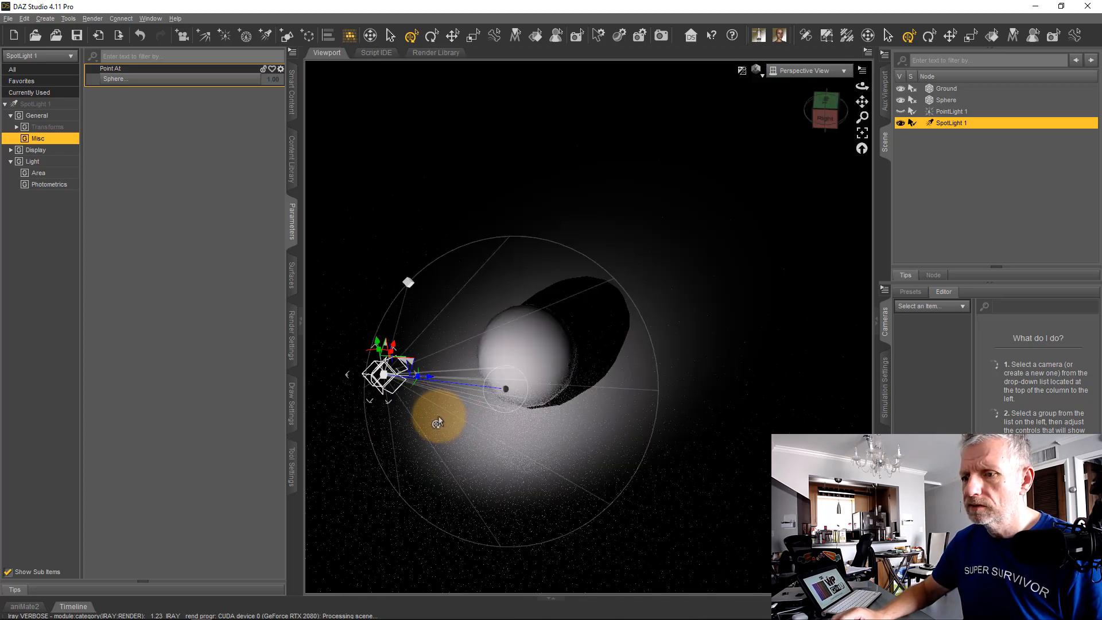
{"action": "left_click_drag", "start_coordinate": [378, 361], "coordinate": [379, 390]}
{"action": "middle_click_drag", "start_coordinate": [458, 445], "coordinate": [626, 420]}
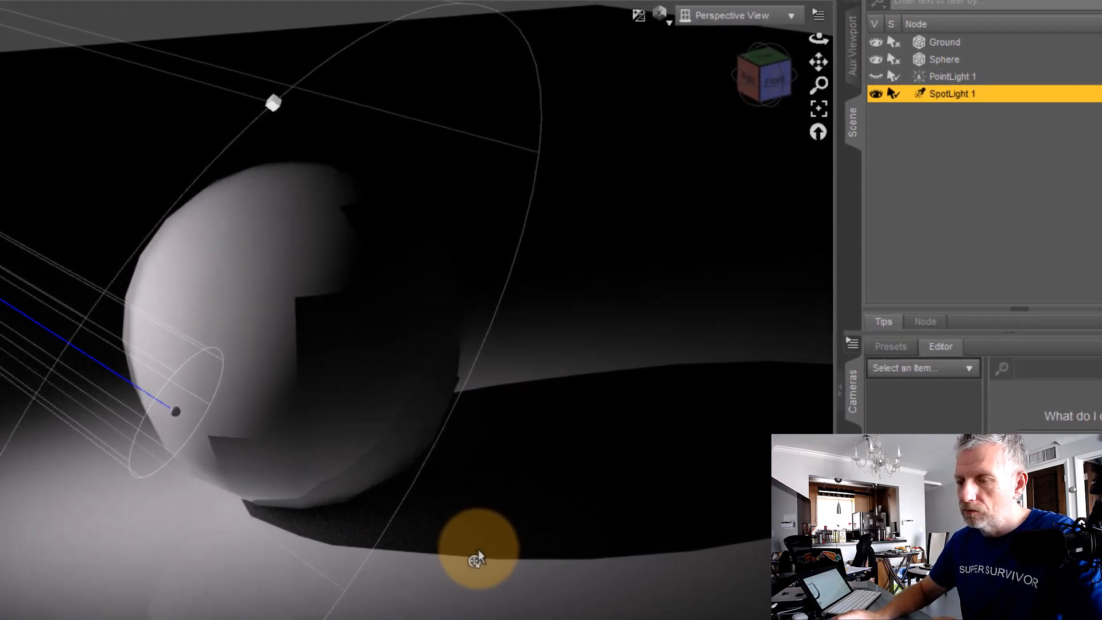
{"action": "scroll", "coordinate": [635, 428], "scroll_direction": "down", "scroll_amount": 1}
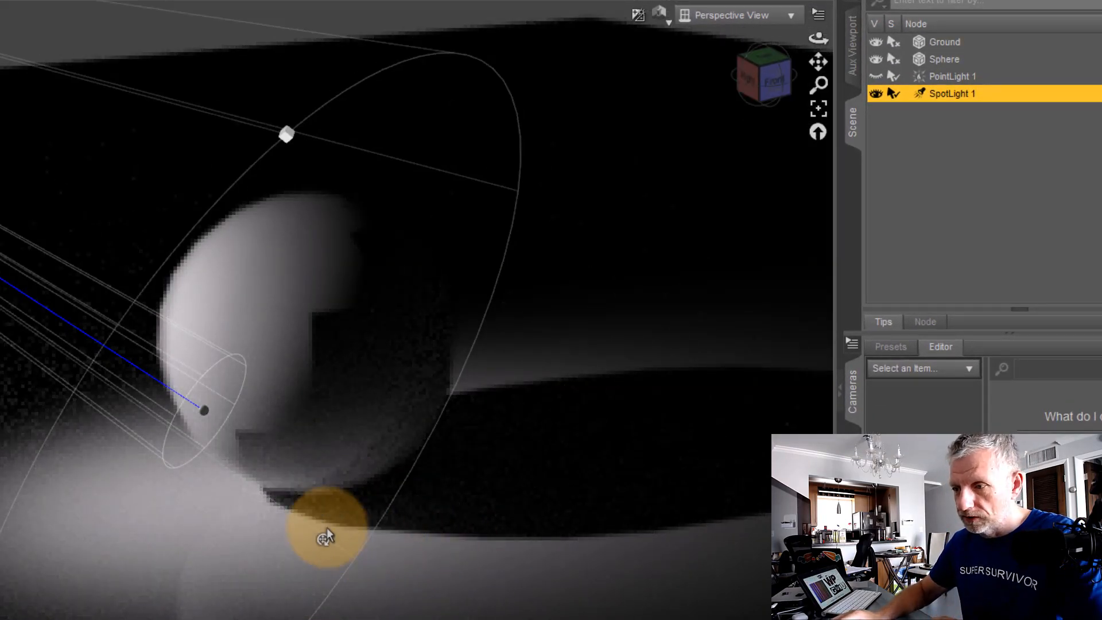
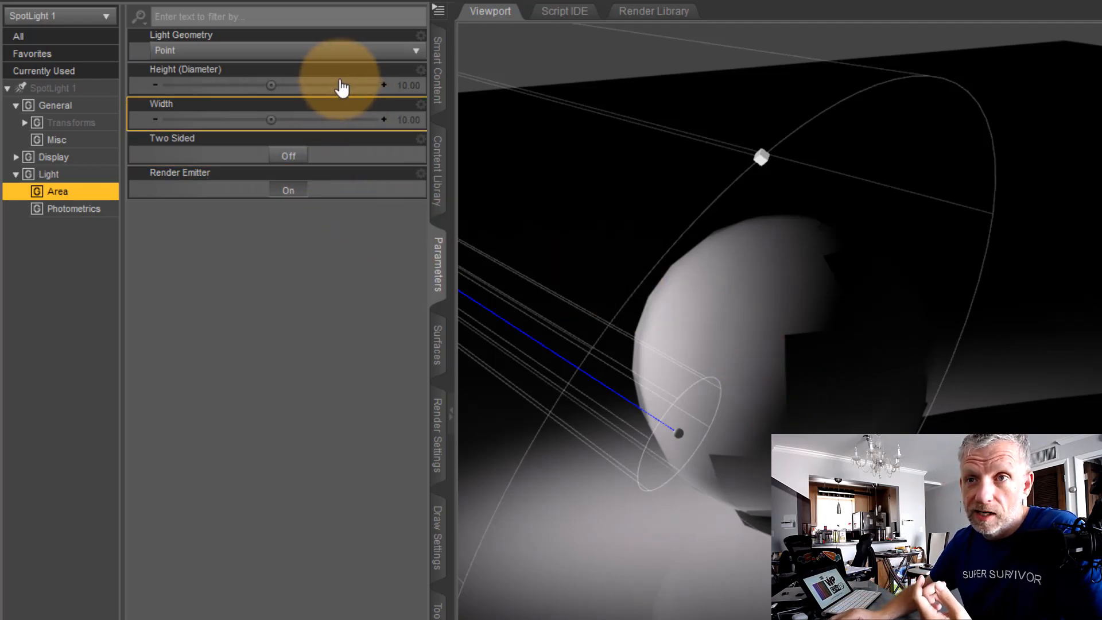
- Try a Height (Diameter) of 32.56 and a Width of 27.71 on the Point light geometry, and reset both to 10
{"action": "left_click_drag", "start_coordinate": [271, 85], "coordinate": [325, 85]}
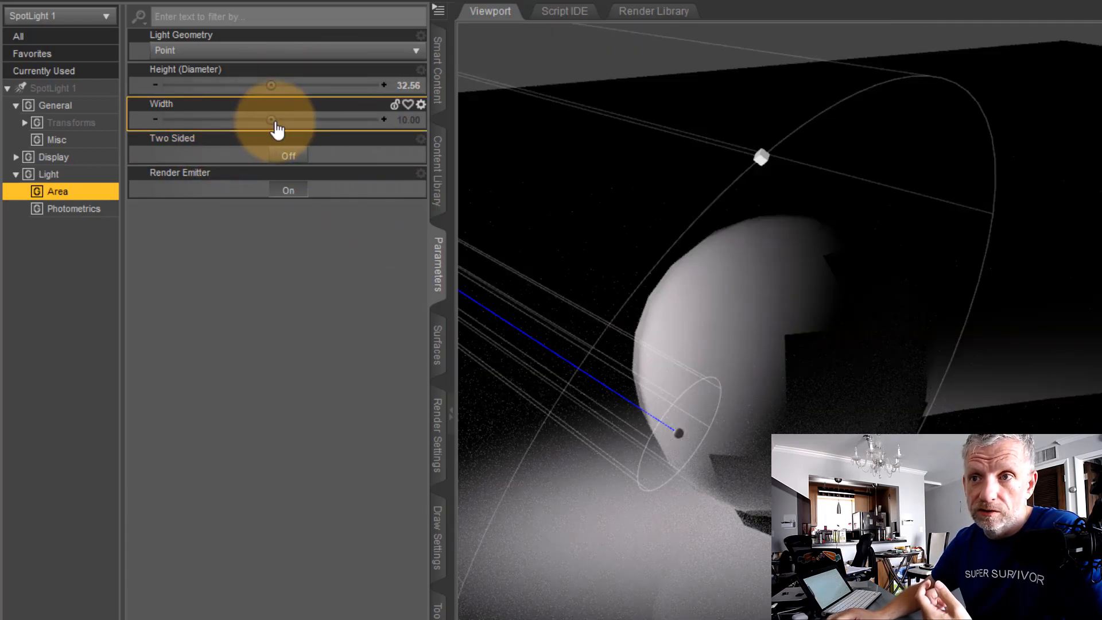
{"action": "mouse_move", "coordinate": [272, 121]}
{"action": "left_mouse_down"}
{"action": "mouse_move", "coordinate": [320, 119]}
{"action": "mouse_move", "coordinate": [274, 122]}
{"action": "left_mouse_up"}
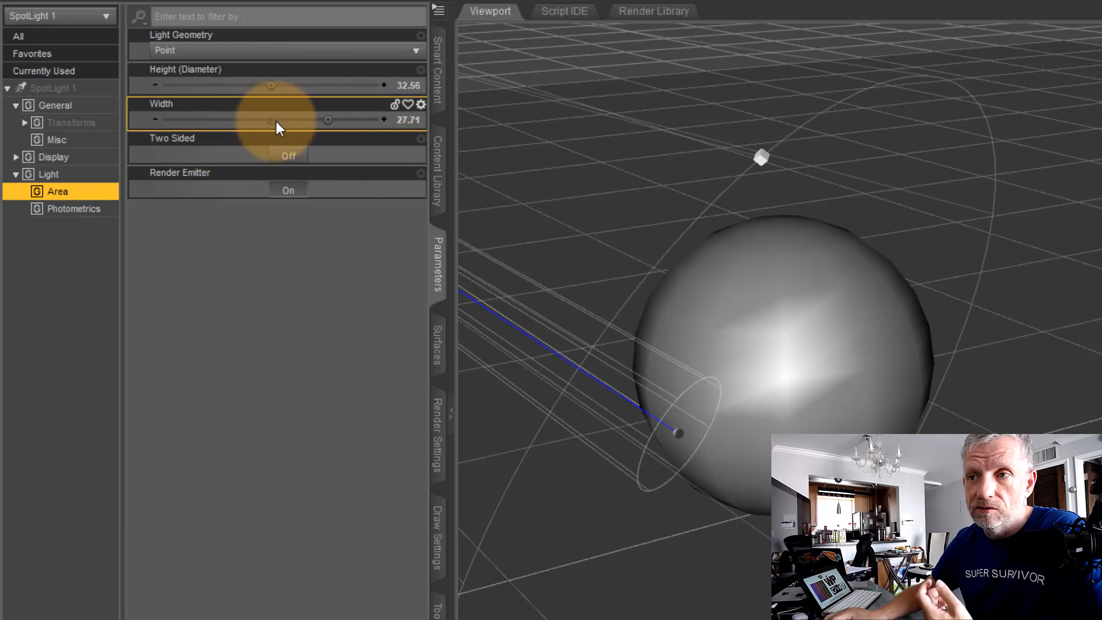
{"action": "left_click", "coordinate": [332, 98]}
{"action": "left_click", "coordinate": [332, 90], "text": "alt"}
{"action": "left_click", "coordinate": [335, 119], "text": "alt"}
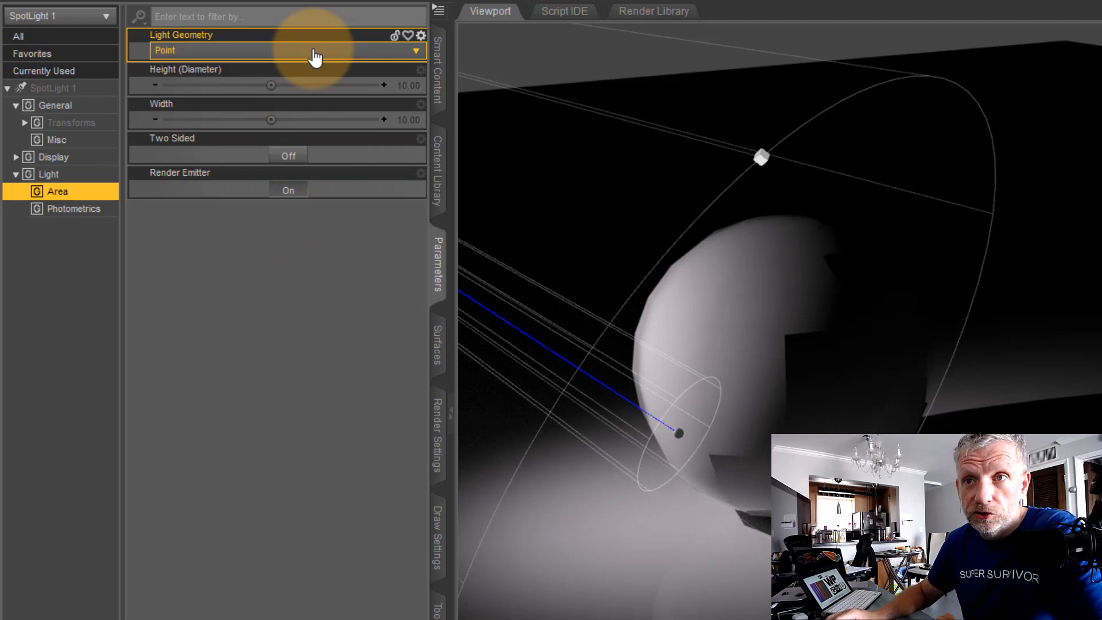
- Change the spotlight's Light Geometry to Disc and examine the edge of the shadow on the ground
{"action": "left_click", "coordinate": [343, 55]}
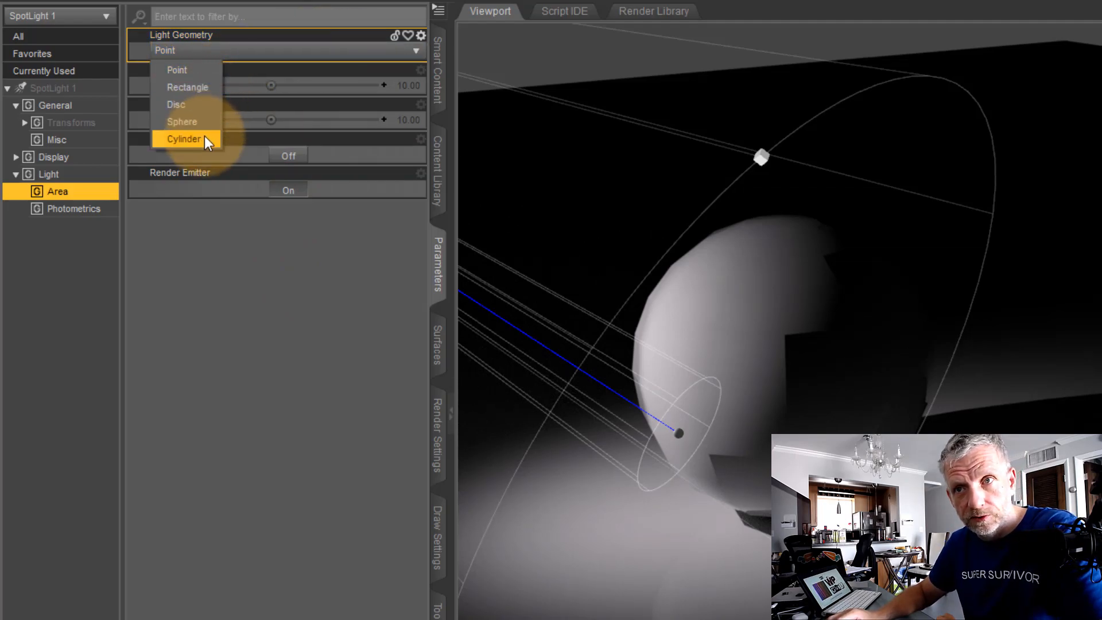
{"action": "left_click", "coordinate": [208, 105]}
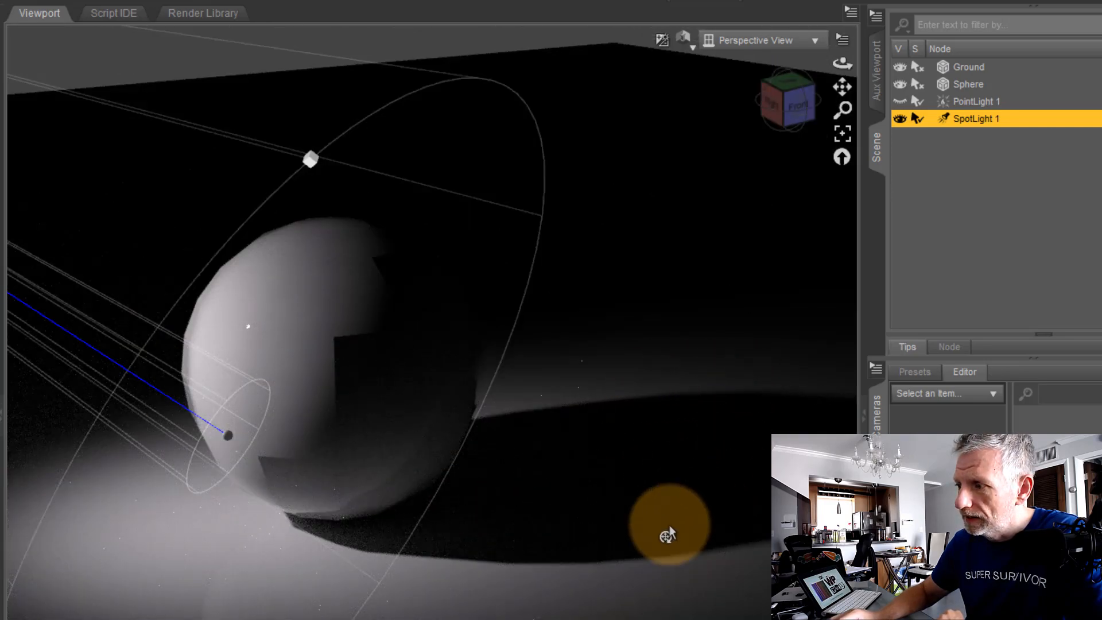
{"action": "scroll", "coordinate": [746, 394], "scroll_direction": "up", "scroll_amount": 15}
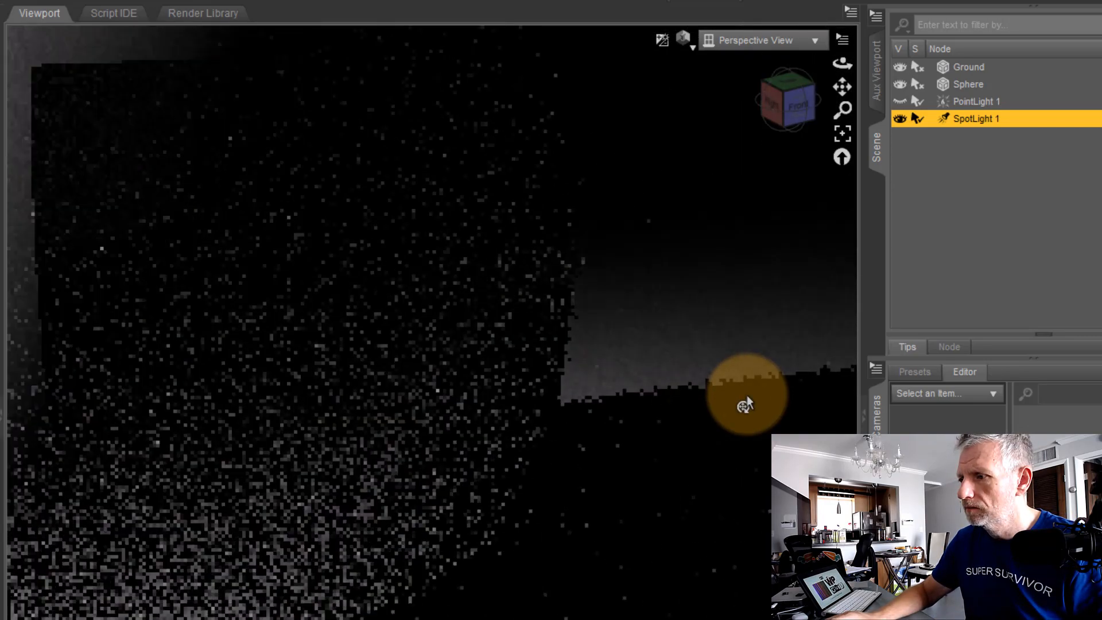
{"action": "scroll", "coordinate": [746, 395], "scroll_direction": "up", "scroll_amount": 10}
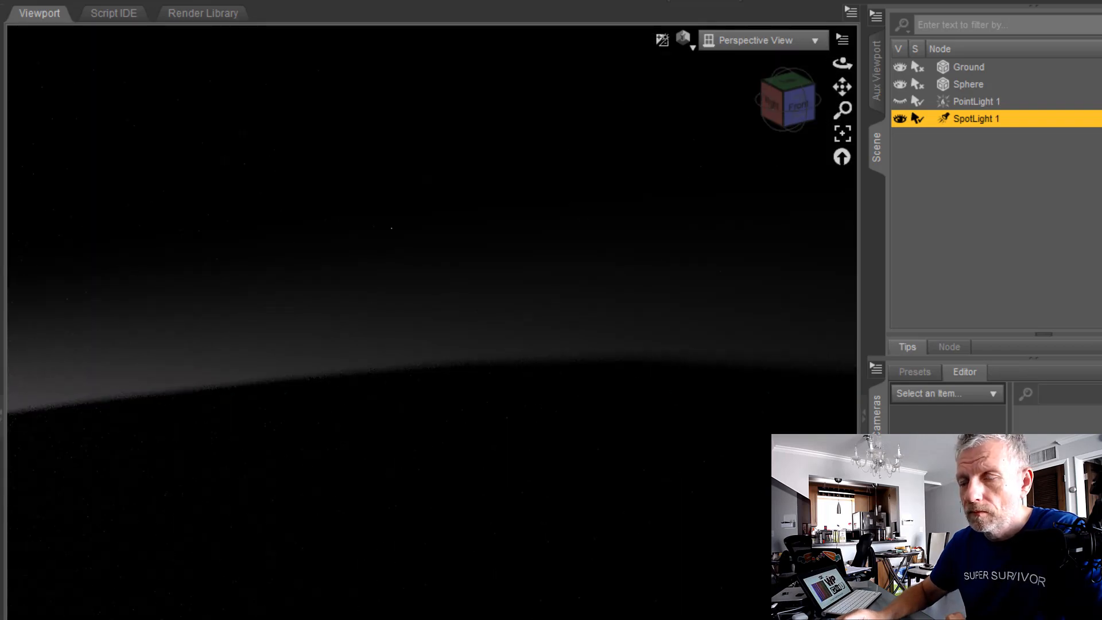
{"action": "left_click_drag", "start_coordinate": [221, 425], "coordinate": [264, 426]}
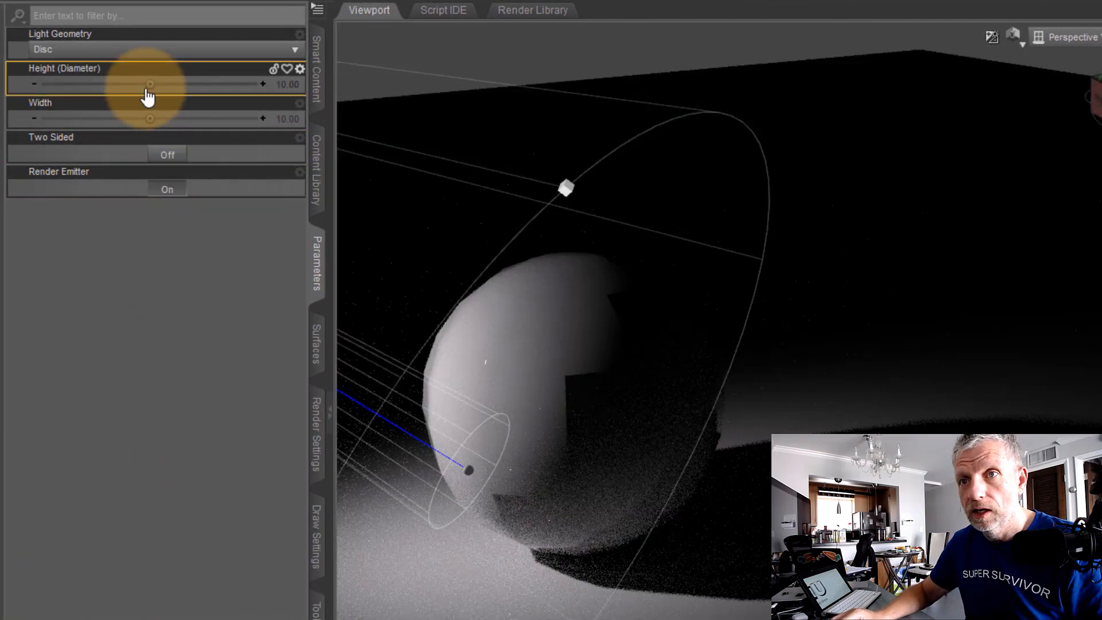
- Try a Height (Diameter) of 19.60 on the disc light, and set both its Height (Diameter) and Width to 50
{"action": "left_click_drag", "start_coordinate": [148, 87], "coordinate": [248, 101]}
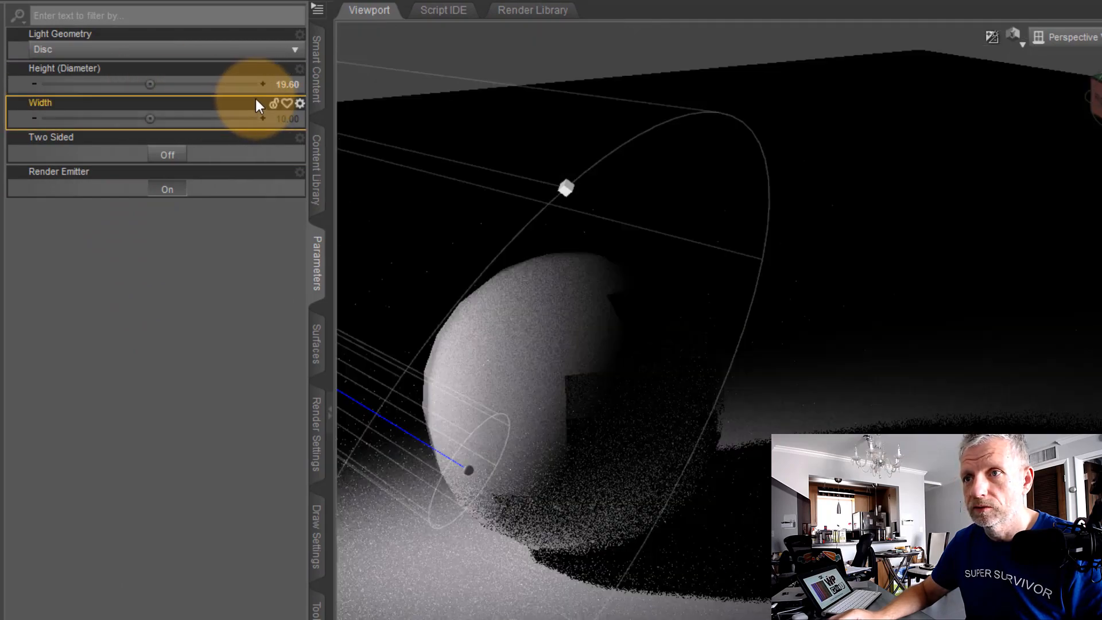
{"action": "left_click", "coordinate": [283, 87]}
{"action": "type", "text": "50"}
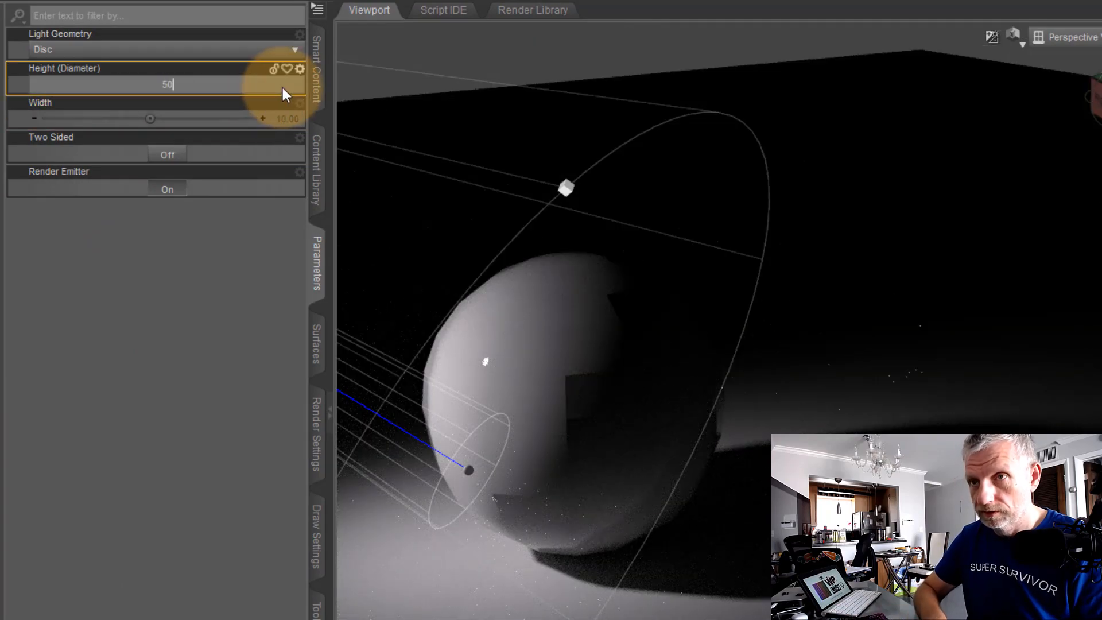
{"action": "key", "text": "Return"}
{"action": "left_click", "coordinate": [291, 118]}
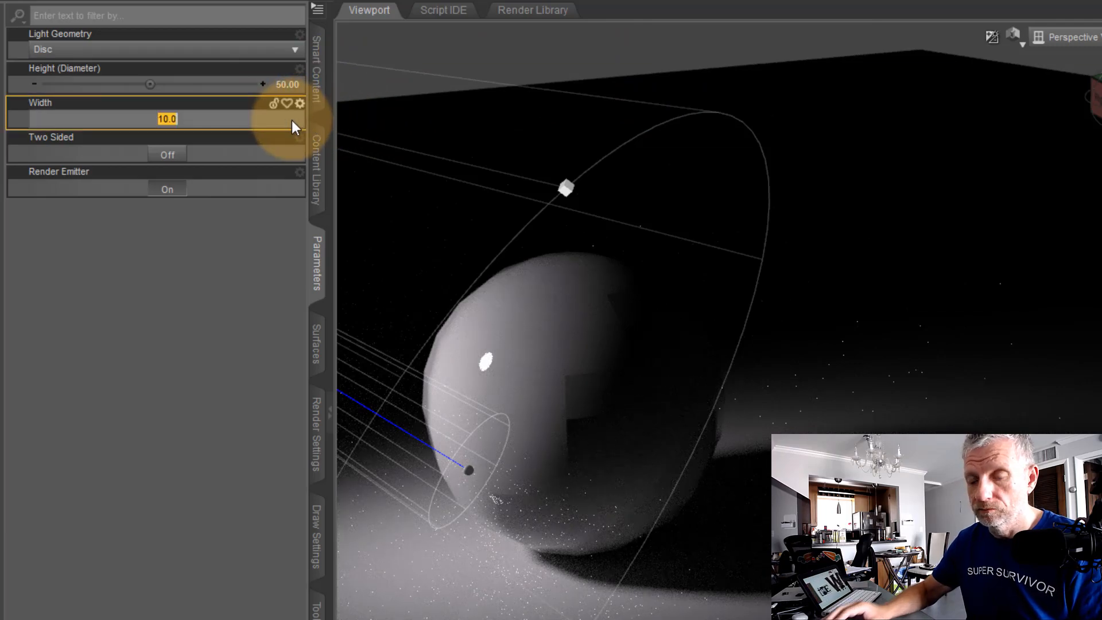
{"action": "type", "text": "50"}
{"action": "key", "text": "Return"}
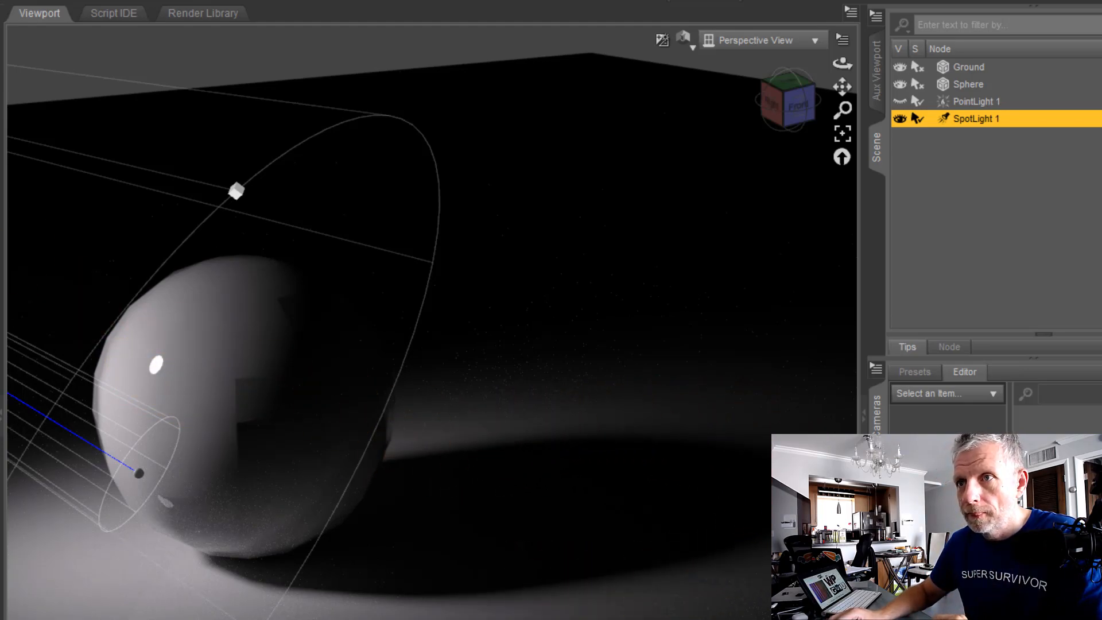
- Increase the disc light's Height (Diameter) and Width to 100 each, and view the softened shadow and reflection
{"action": "type", "text": "100"}
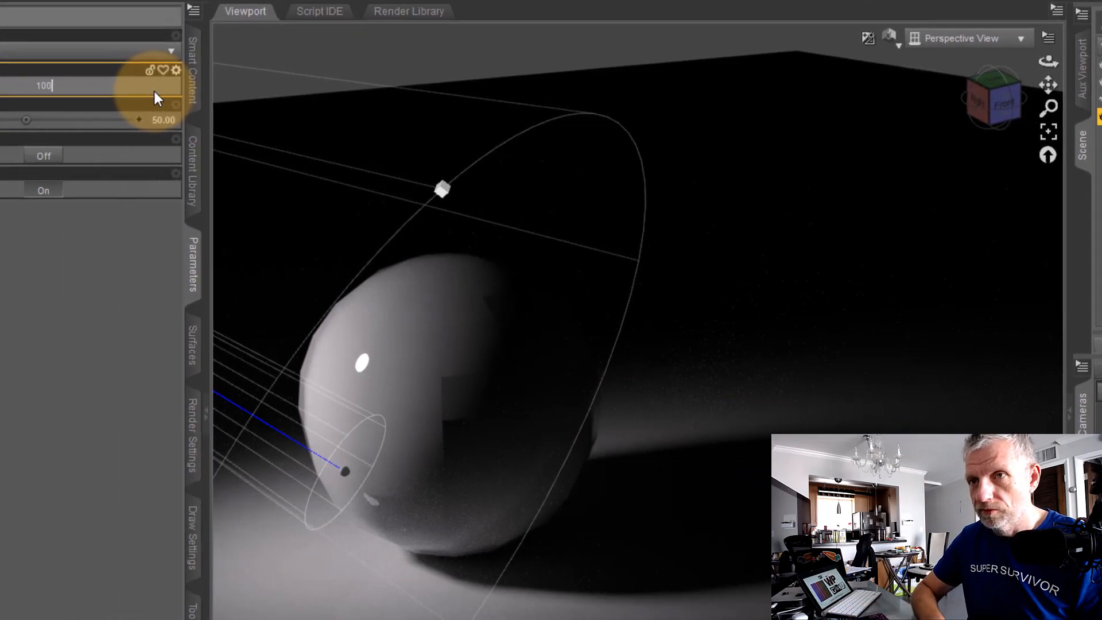
{"action": "key", "text": "Return"}
{"action": "left_click", "coordinate": [285, 116]}
{"action": "type", "text": "100"}
{"action": "key", "text": "Return"}
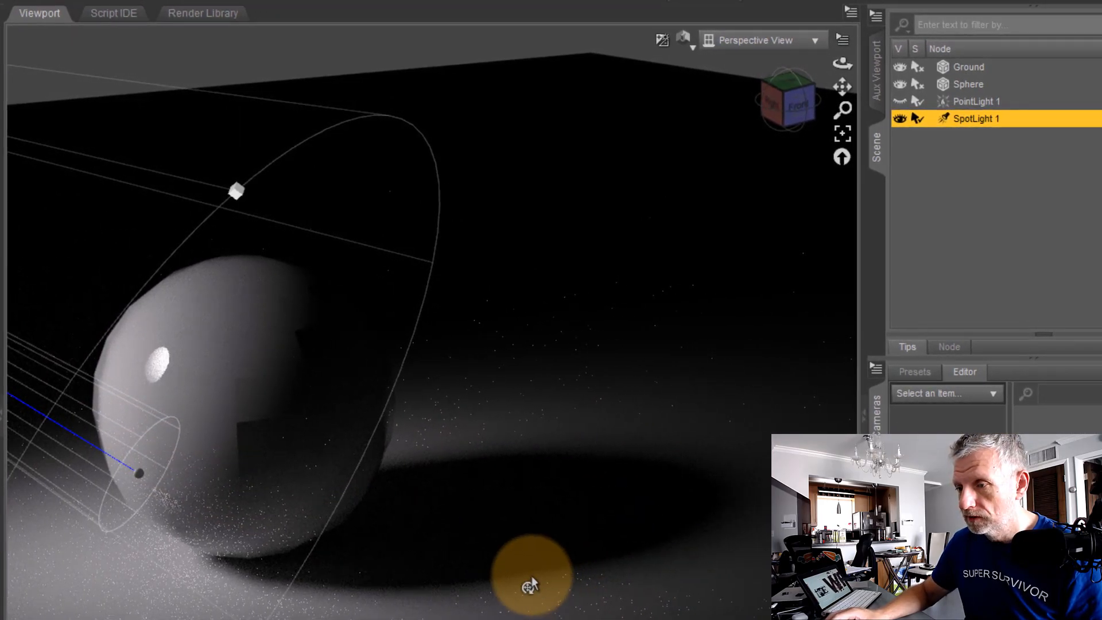
{"action": "middle_click_drag", "start_coordinate": [478, 532], "coordinate": [481, 534]}
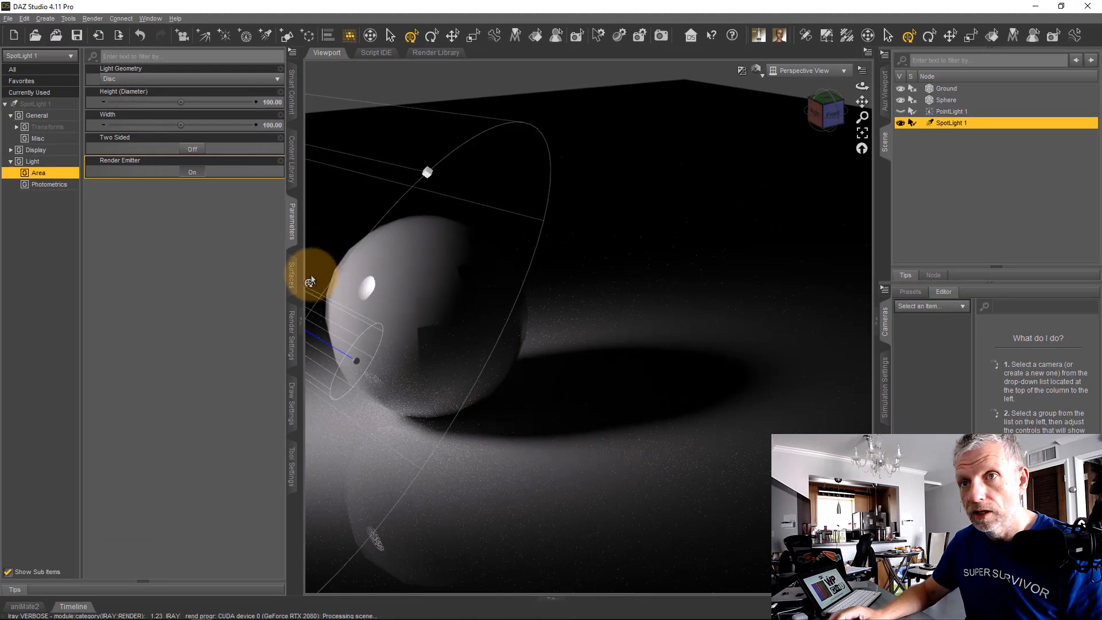
- Change the spotlight's Light Geometry to Rectangle and check its reflection on the sphere
{"action": "left_click", "coordinate": [246, 102]}
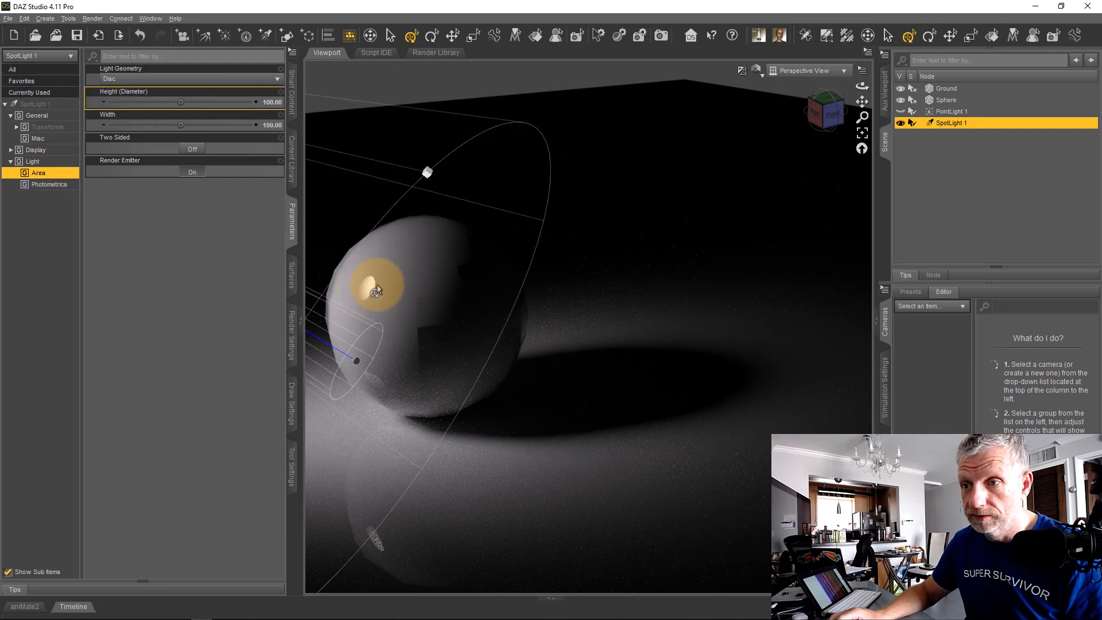
{"action": "left_click", "coordinate": [248, 81]}
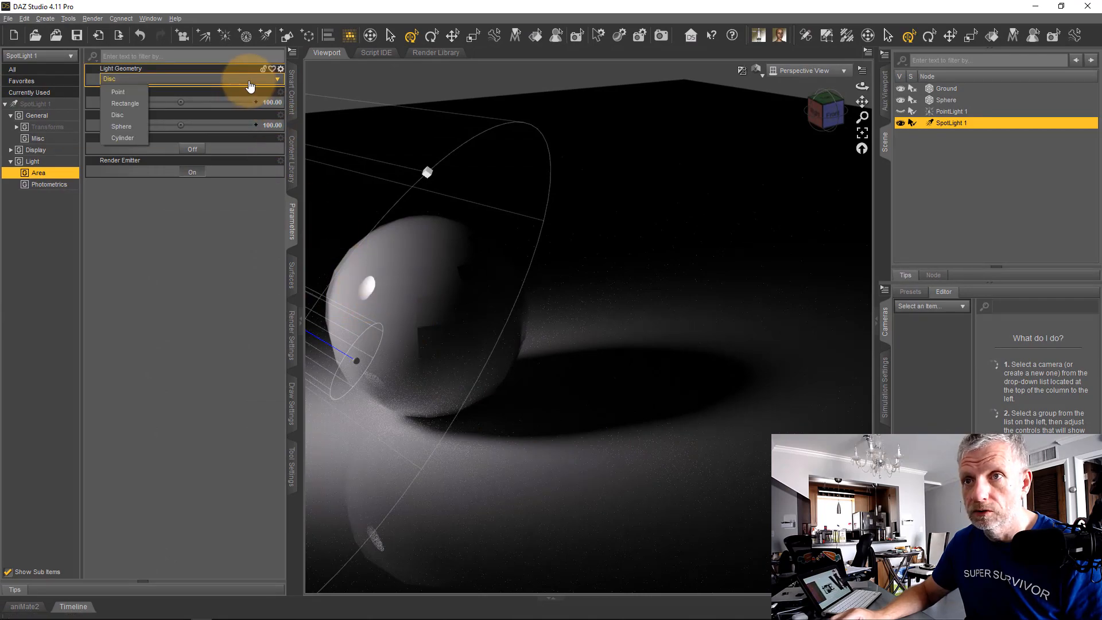
{"action": "left_click", "coordinate": [131, 105]}
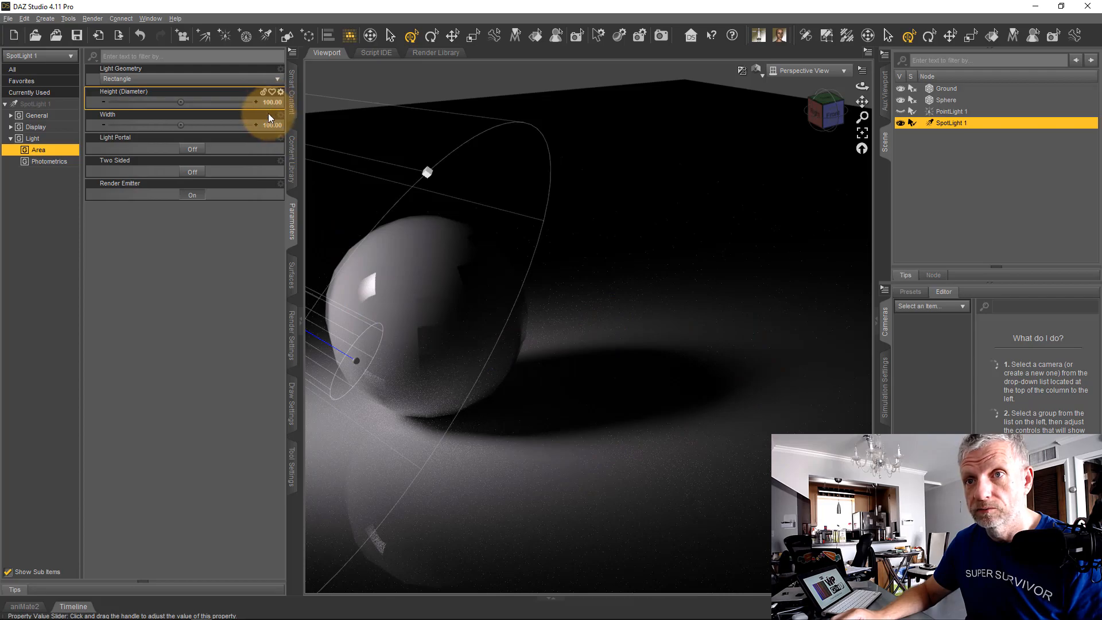
{"action": "middle_click_drag", "start_coordinate": [359, 393], "coordinate": [450, 395]}
{"action": "middle_click_drag", "start_coordinate": [357, 398], "coordinate": [348, 396]}
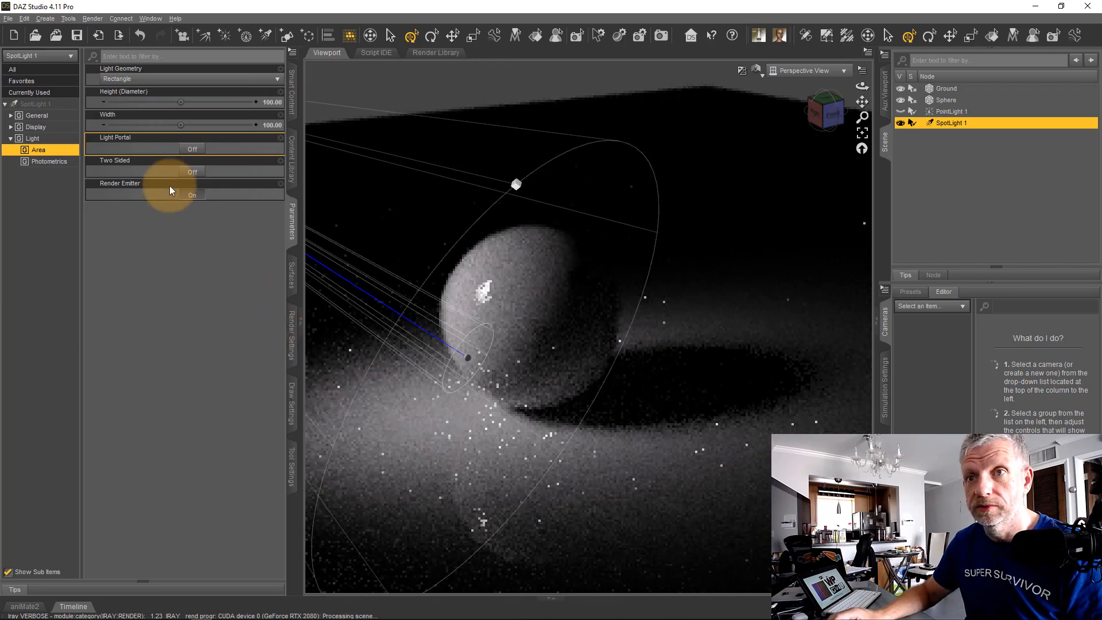
- Try the Sphere and Cylinder Light Geometry on the spotlight and compare their reflections on the sphere
{"action": "left_click", "coordinate": [207, 80]}
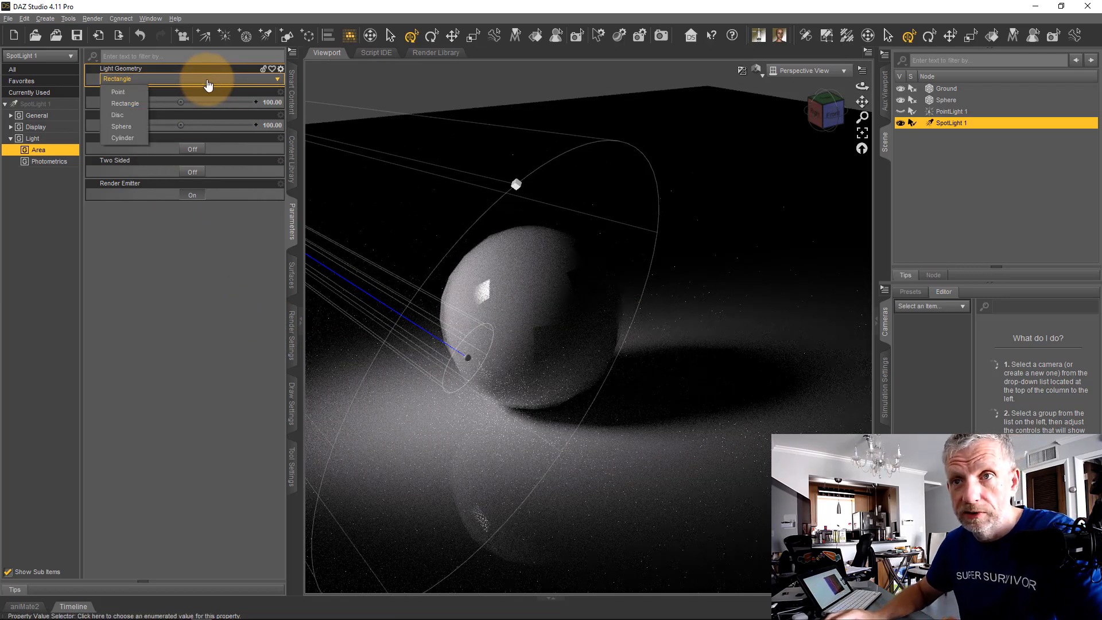
{"action": "left_click", "coordinate": [132, 125]}
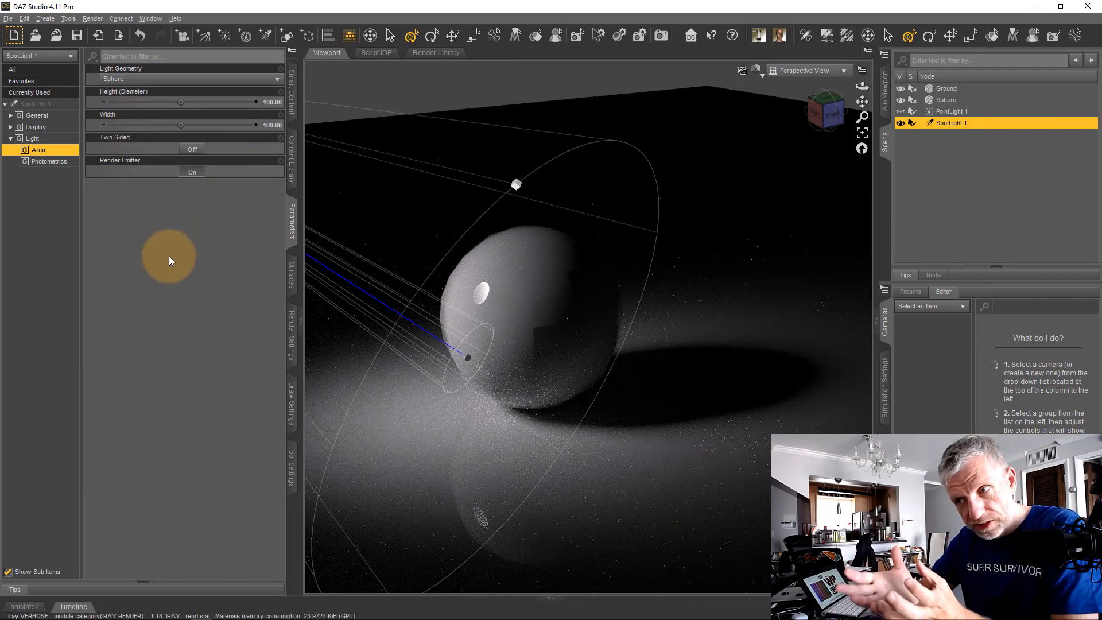
{"action": "left_click", "coordinate": [196, 79]}
{"action": "left_click", "coordinate": [132, 137]}
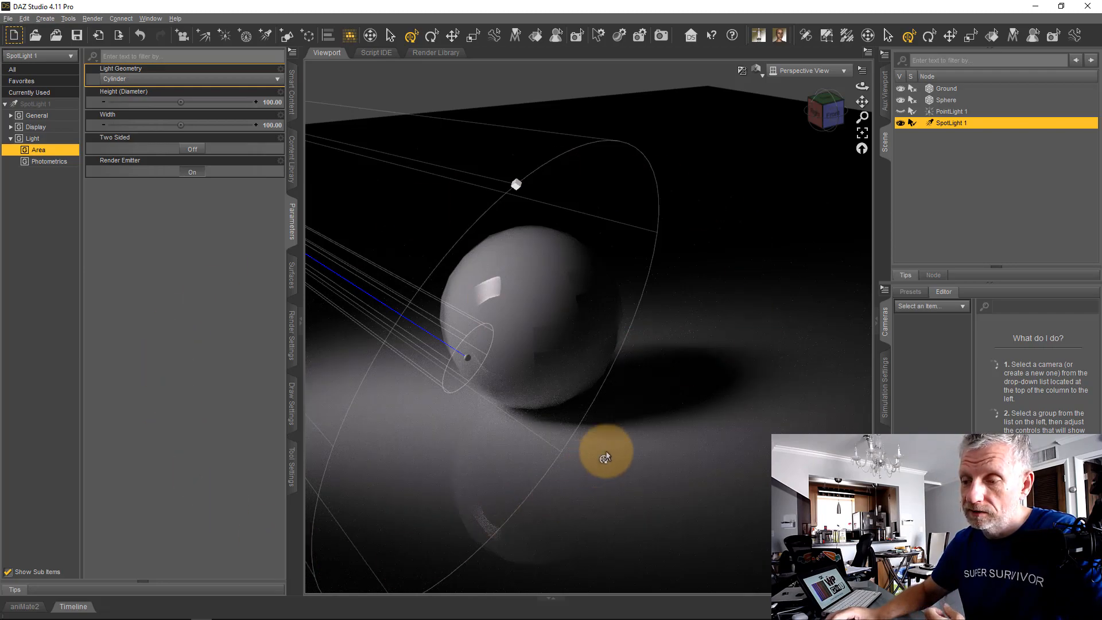
- Try Point as the spotlight's Light Geometry, return it to Rectangle, and check the Two Sided option
{"action": "left_click", "coordinate": [189, 79]}
{"action": "left_click", "coordinate": [133, 94]}
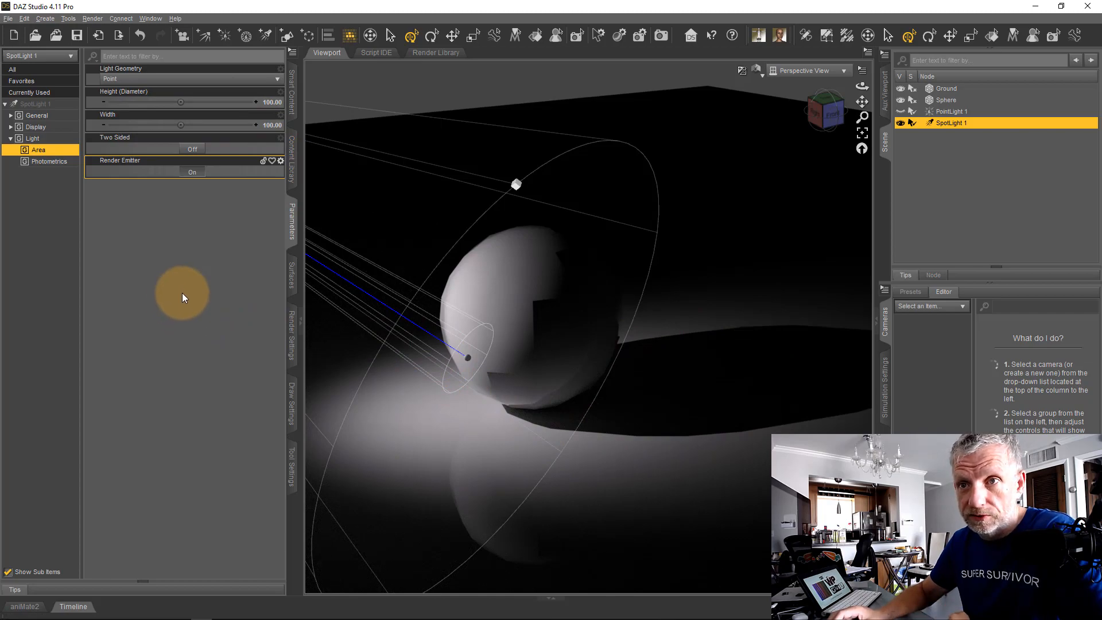
{"action": "left_click", "coordinate": [216, 80]}
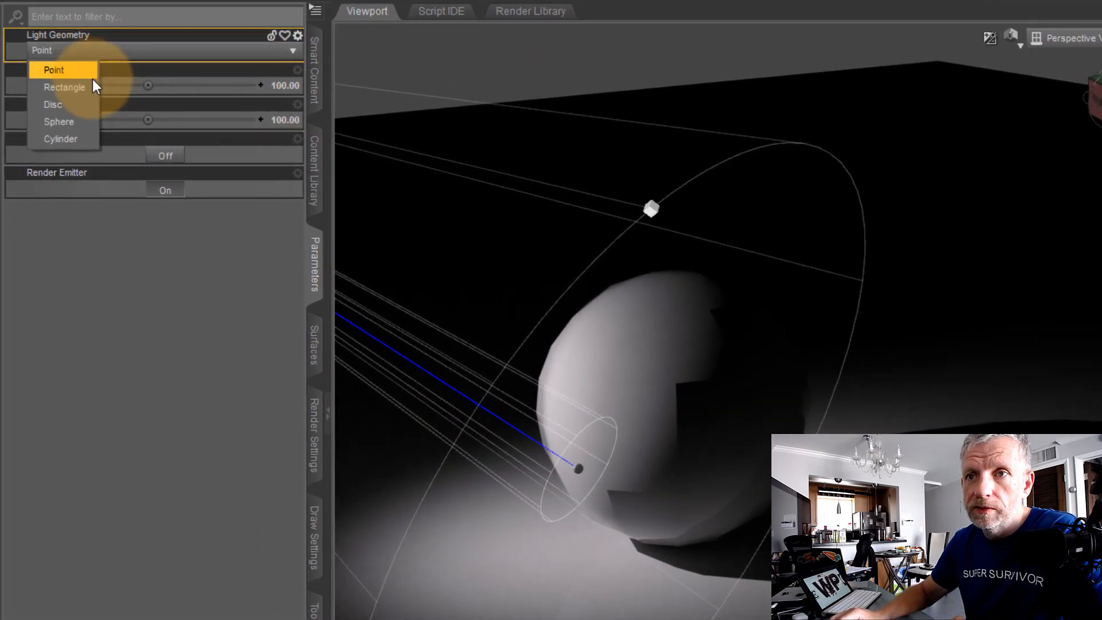
{"action": "left_click", "coordinate": [88, 88]}
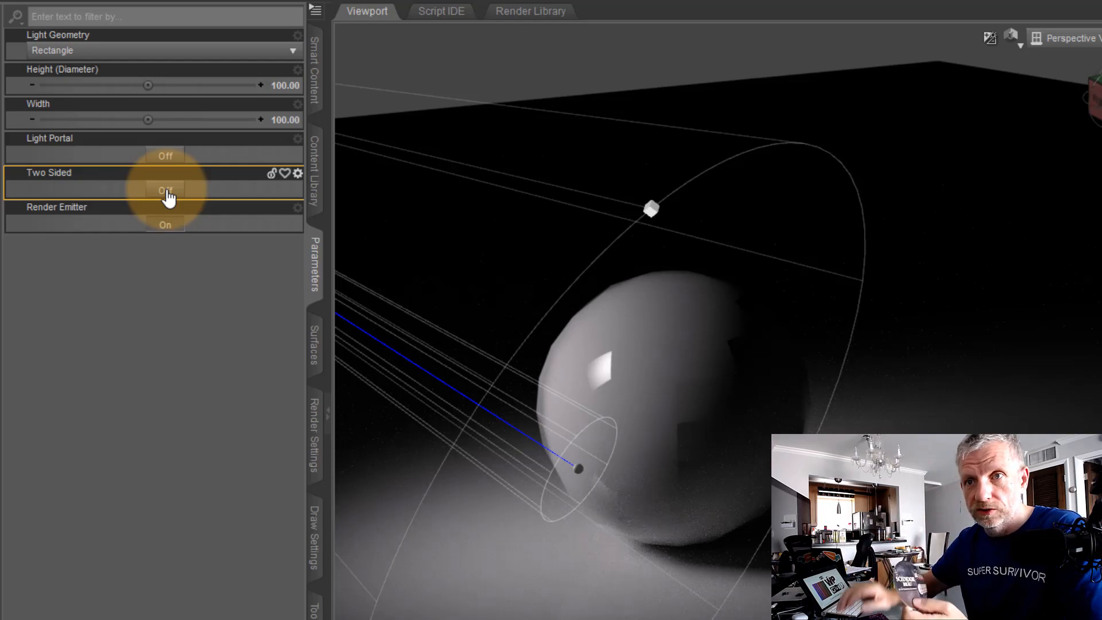
{"action": "left_click", "coordinate": [166, 191]}
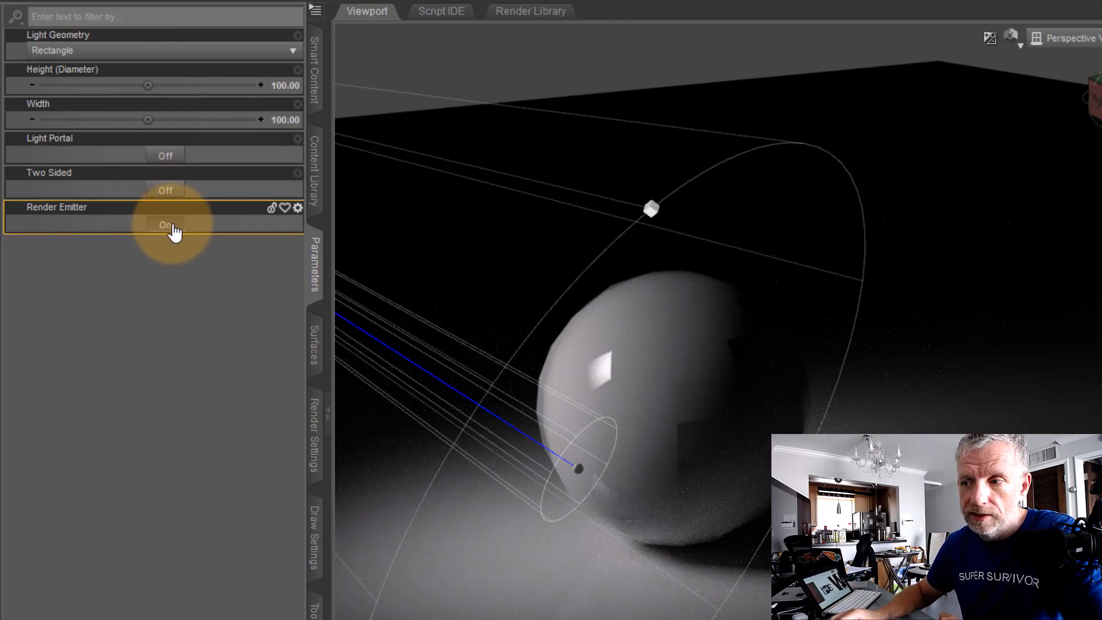
- Look closely at the rectangular reflection on the sphere while switching Render Emitter off and back on
{"action": "scroll", "coordinate": [606, 389], "scroll_direction": "up", "scroll_amount": 2}
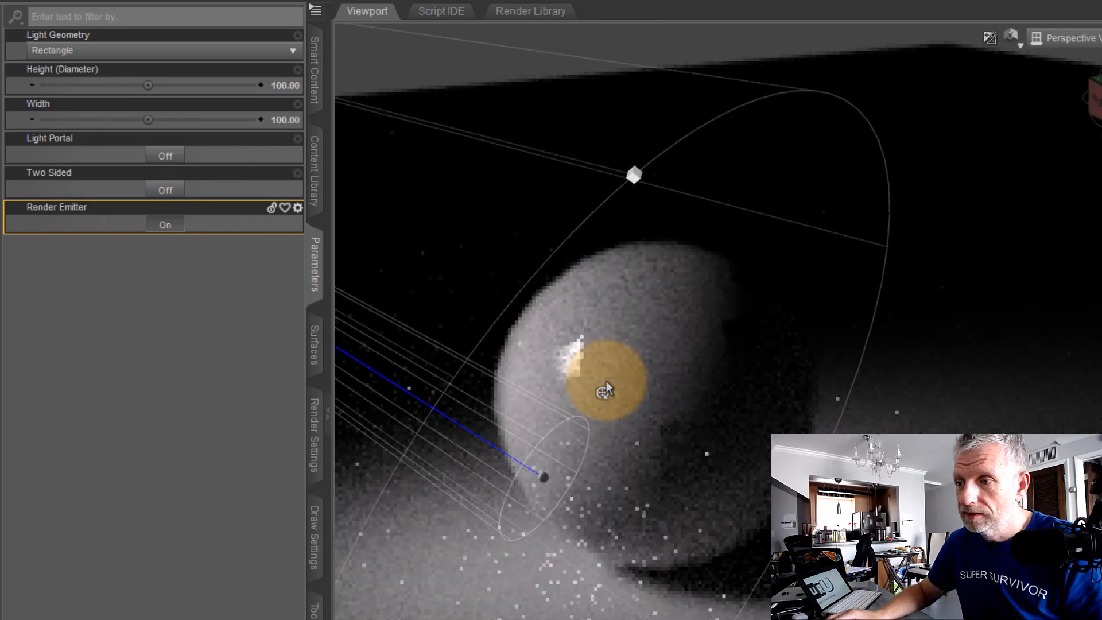
{"action": "scroll", "coordinate": [603, 382], "scroll_direction": "up", "scroll_amount": 2}
{"action": "middle_click_drag", "start_coordinate": [534, 361], "coordinate": [562, 392]}
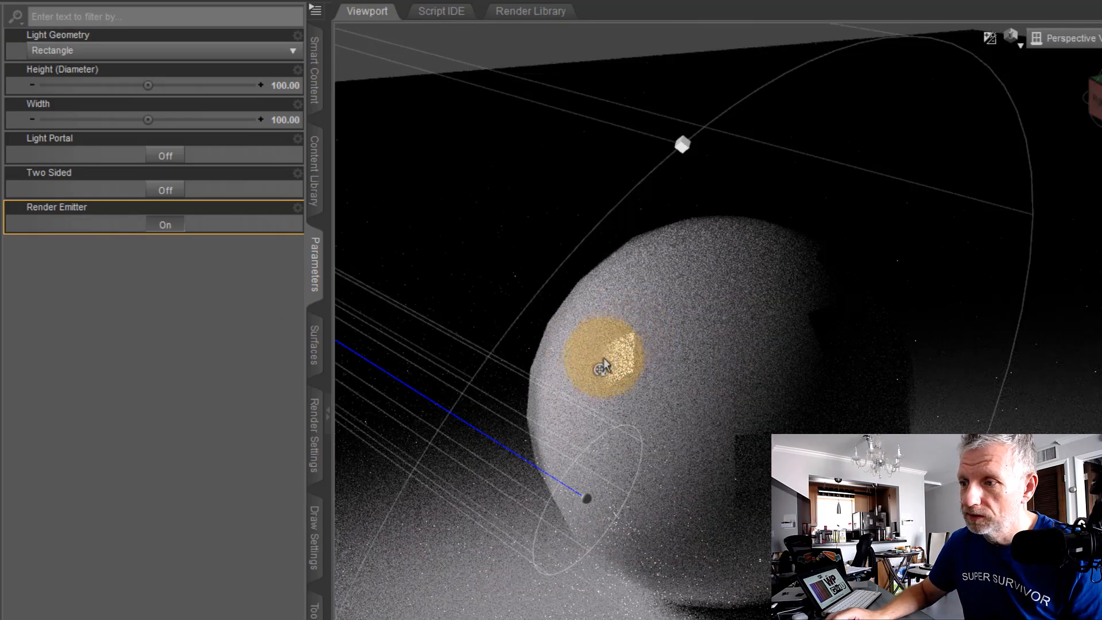
{"action": "left_click", "coordinate": [164, 224]}
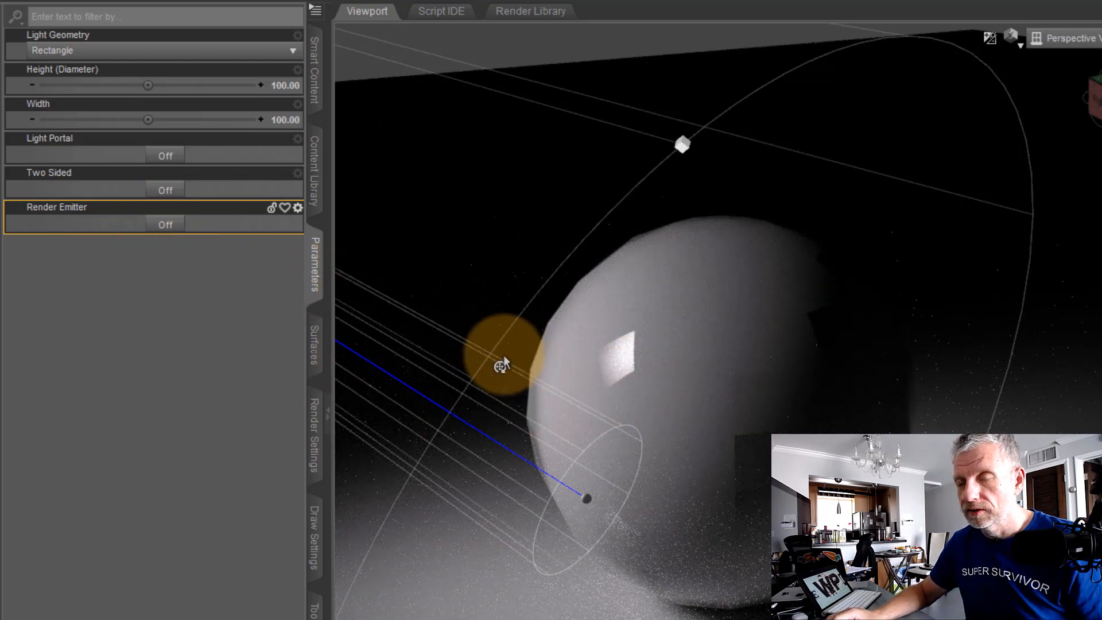
{"action": "left_click", "coordinate": [183, 226]}
- View the spotlight's emitter surface directly and compare the Disc and Point Light Geometry
{"action": "middle_click_drag", "start_coordinate": [613, 455], "coordinate": [617, 457]}
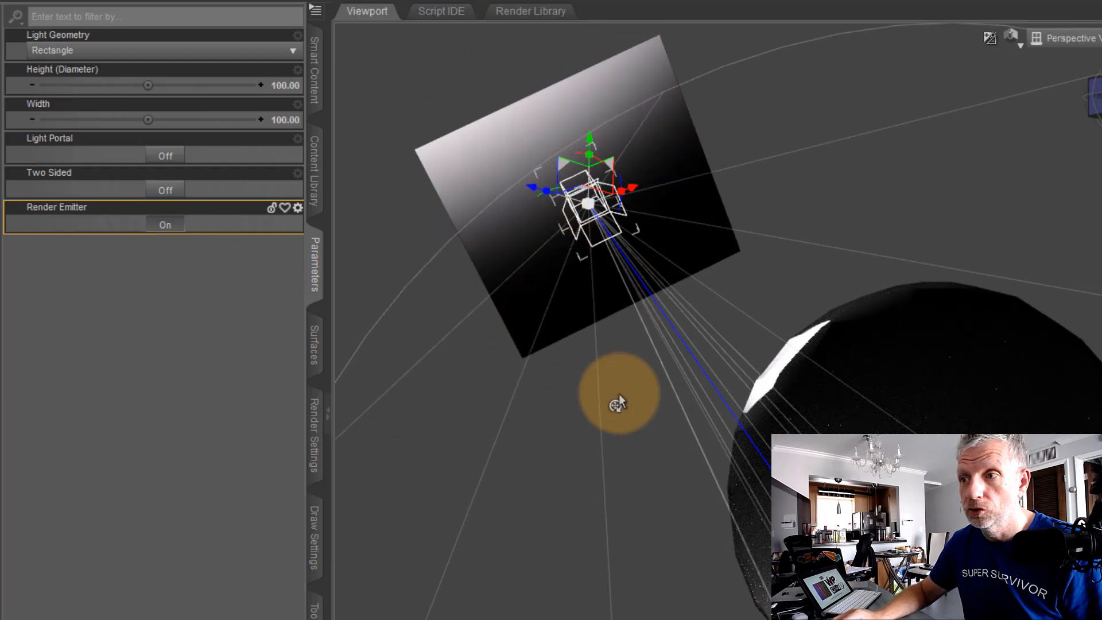
{"action": "left_click", "coordinate": [256, 53]}
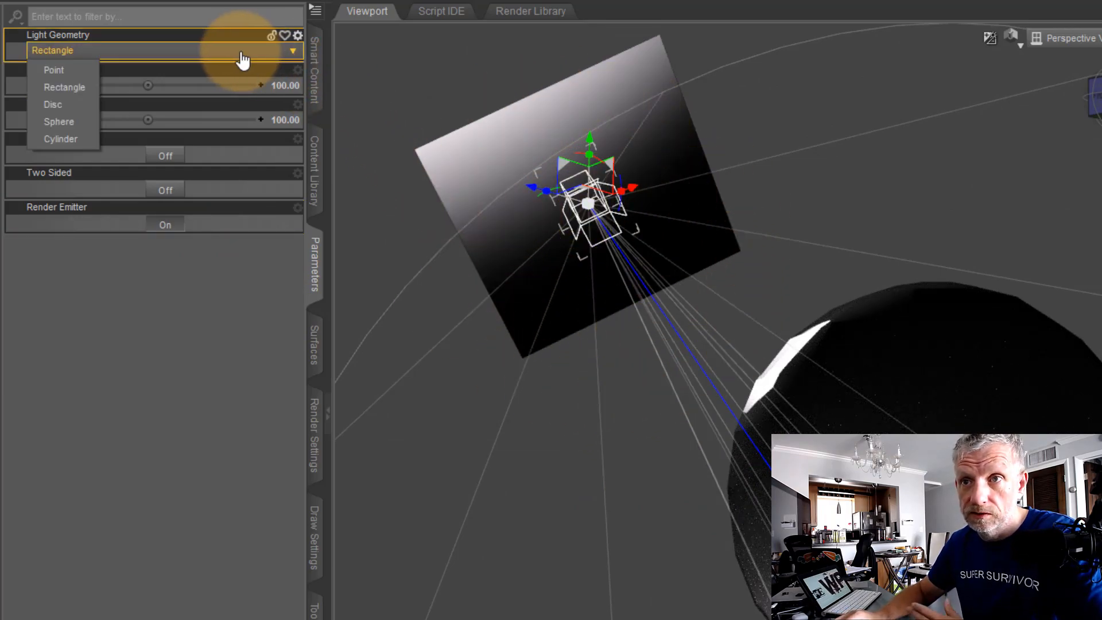
{"action": "left_click", "coordinate": [67, 107]}
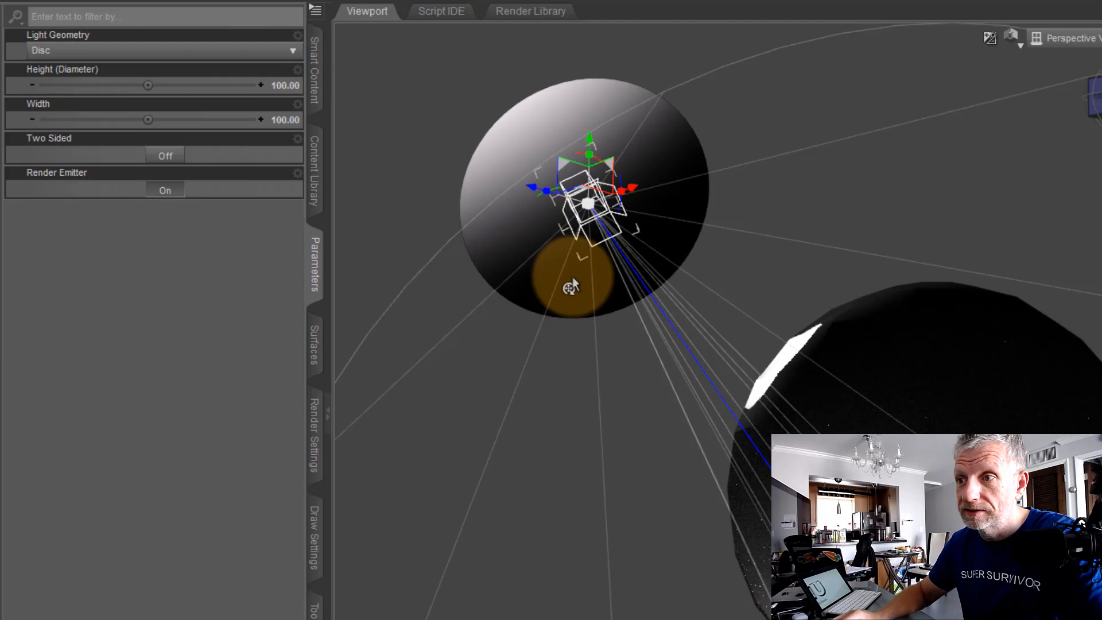
{"action": "left_click", "coordinate": [178, 51]}
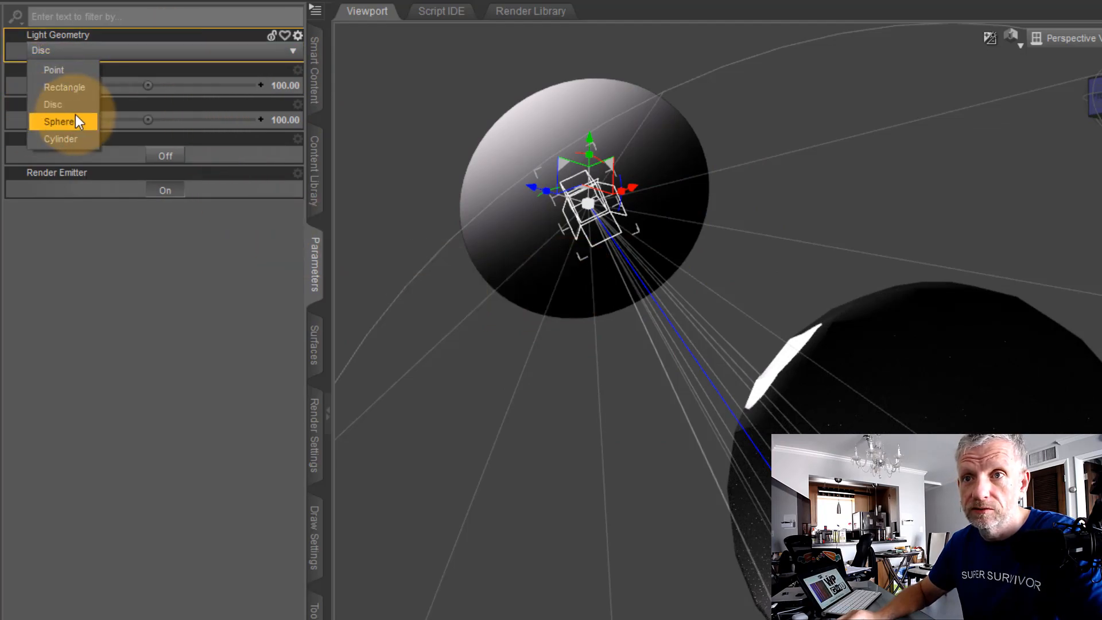
{"action": "left_click", "coordinate": [74, 72]}
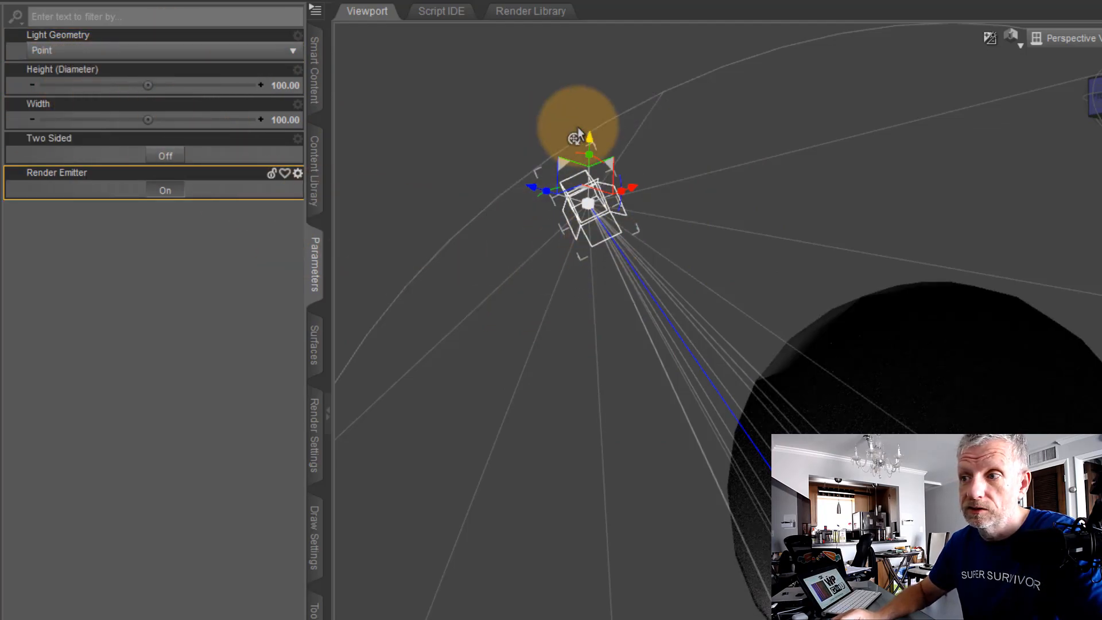
- Set the spotlight's Light Geometry back to Rectangle and compare its emitter surface with Render Emitter off and on
{"action": "left_click", "coordinate": [177, 51]}
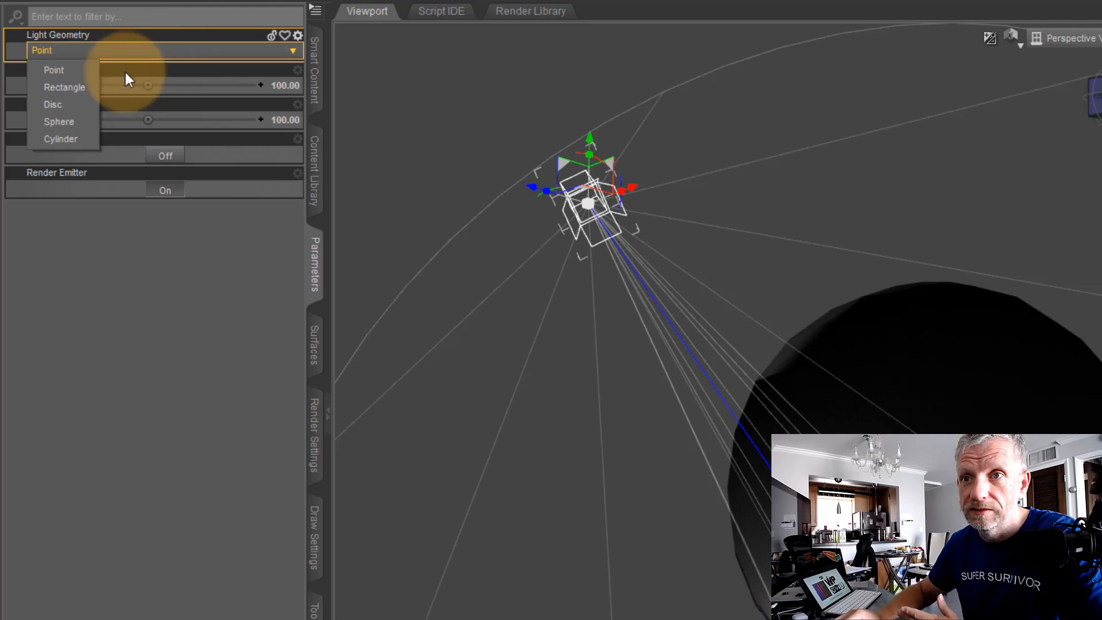
{"action": "left_click", "coordinate": [88, 93]}
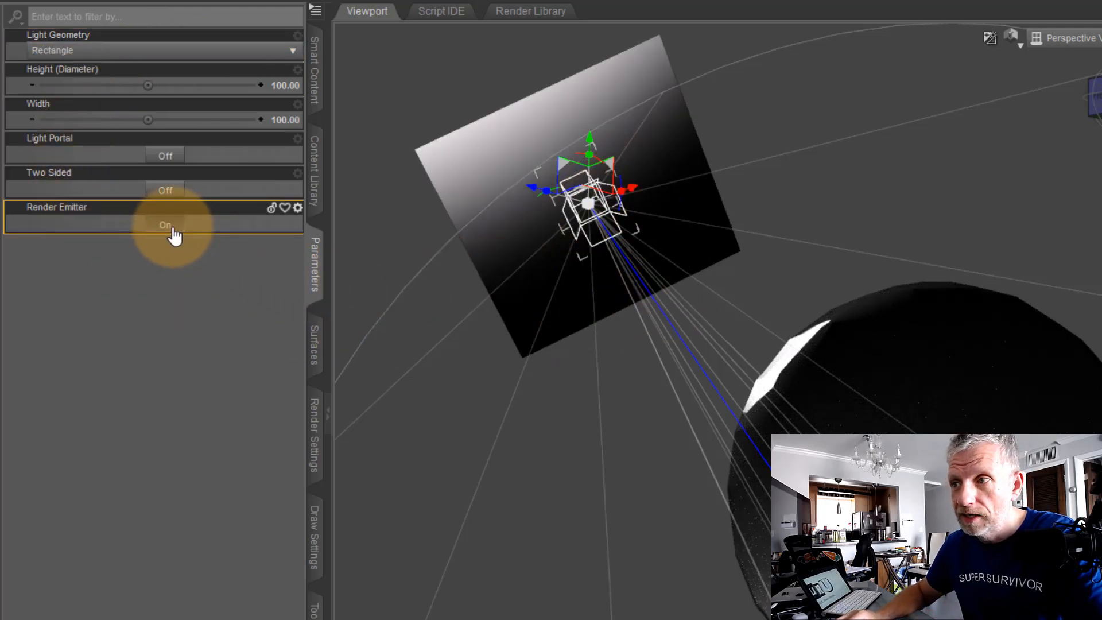
{"action": "left_click", "coordinate": [174, 235]}
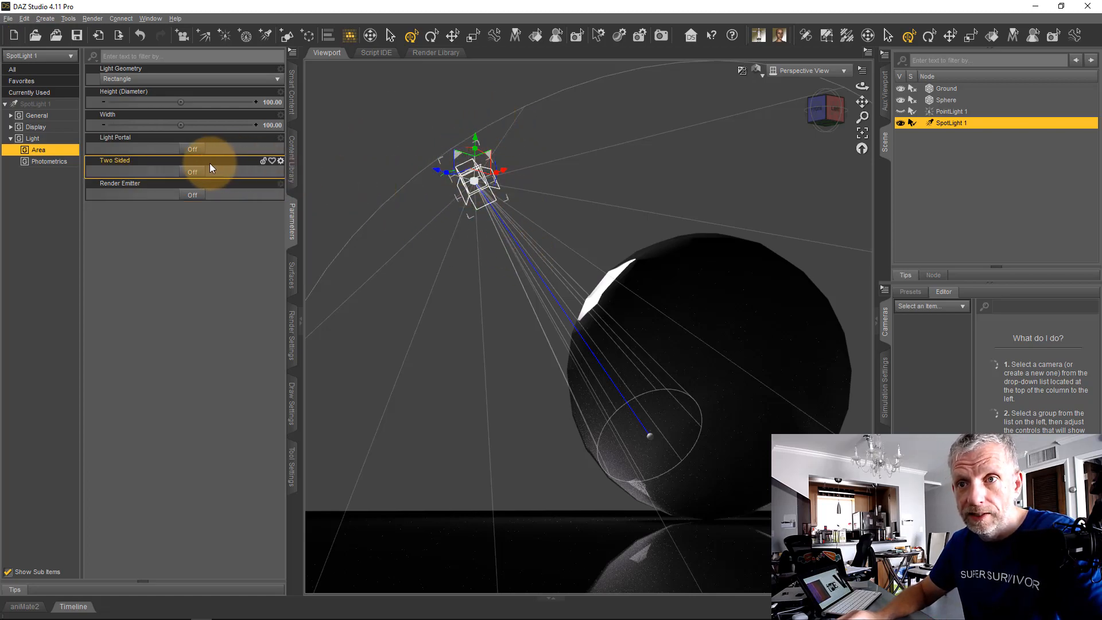
{"action": "left_click", "coordinate": [189, 195]}
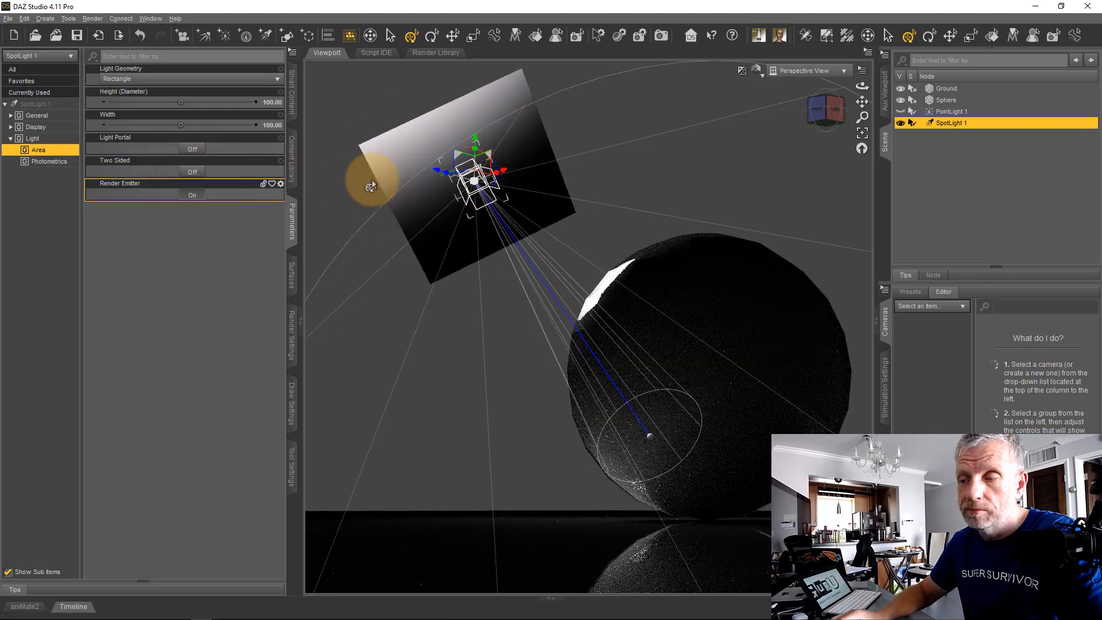
- View the scene from behind the spotlight's rectangular emitter and turn Render Emitter off to reveal the sphere
{"action": "middle_click_drag", "start_coordinate": [390, 304], "coordinate": [316, 315]}
{"action": "scroll", "coordinate": [391, 308], "scroll_direction": "down", "scroll_amount": 4}
{"action": "scroll", "coordinate": [391, 311], "scroll_direction": "down", "scroll_amount": 3}
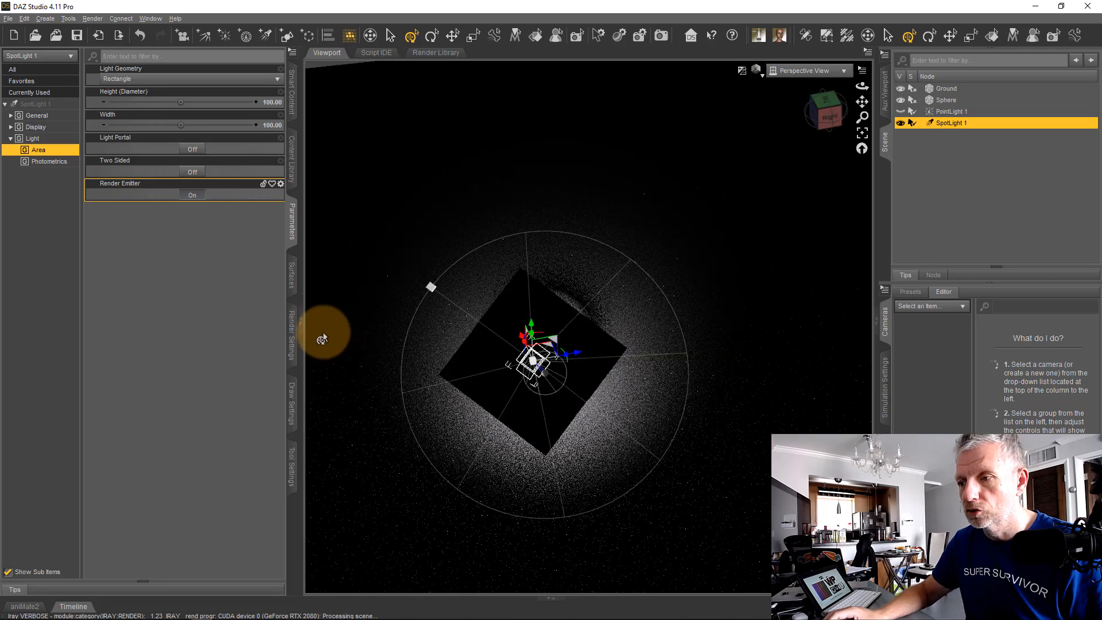
{"action": "middle_click_drag", "start_coordinate": [442, 338], "coordinate": [383, 311]}
{"action": "left_click", "coordinate": [189, 193]}
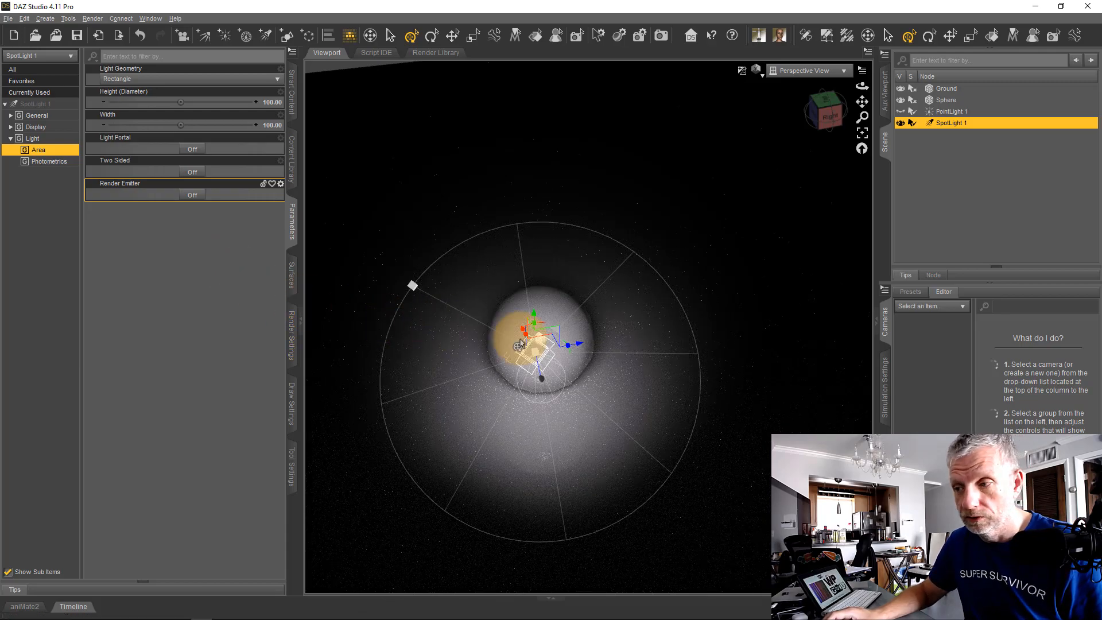
- Examine the sphere's rectangular reflection and the ground shadow from several angles with the emitter surface hidden
{"action": "middle_click_drag", "start_coordinate": [536, 373], "coordinate": [536, 325]}
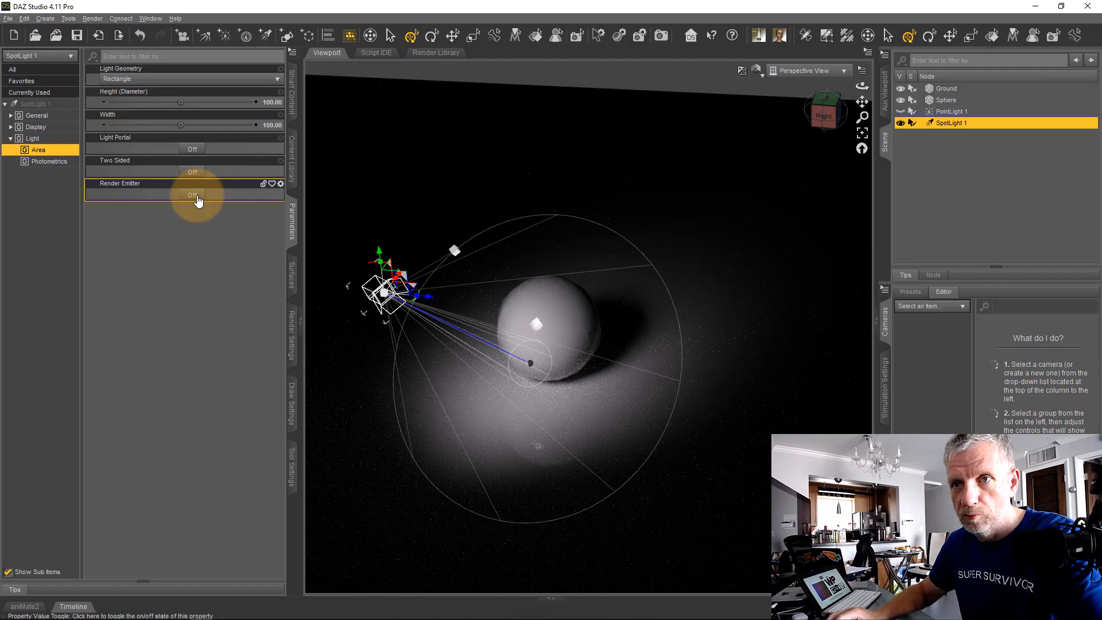
{"action": "middle_click_drag", "start_coordinate": [396, 367], "coordinate": [366, 339]}
{"action": "scroll", "coordinate": [364, 352], "scroll_direction": "up", "scroll_amount": 4}
{"action": "scroll", "coordinate": [364, 349], "scroll_direction": "up", "scroll_amount": 2}
{"action": "scroll", "coordinate": [361, 349], "scroll_direction": "up", "scroll_amount": 2}
{"action": "scroll", "coordinate": [362, 345], "scroll_direction": "up", "scroll_amount": 1}
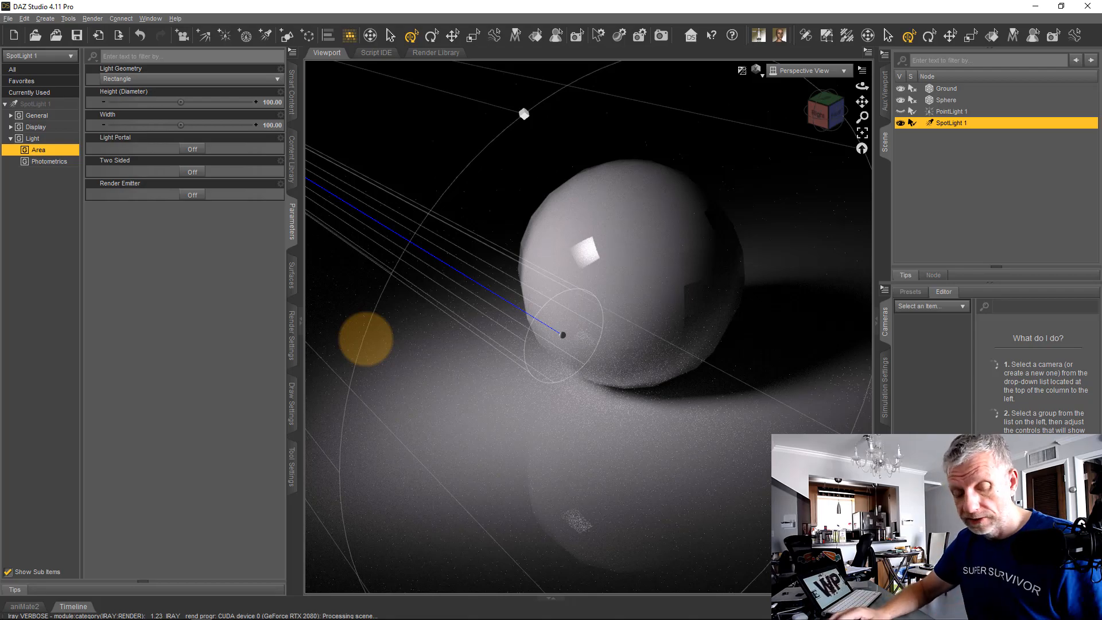
{"action": "mouse_move", "coordinate": [366, 339]}
{"action": "middle_mouse_down"}
{"action": "mouse_move", "coordinate": [362, 328]}
{"action": "mouse_move", "coordinate": [363, 340]}
{"action": "middle_mouse_up"}
{"action": "middle_click_drag", "start_coordinate": [580, 359], "coordinate": [240, 325]}
{"action": "scroll", "coordinate": [591, 333], "scroll_direction": "down", "scroll_amount": 2}
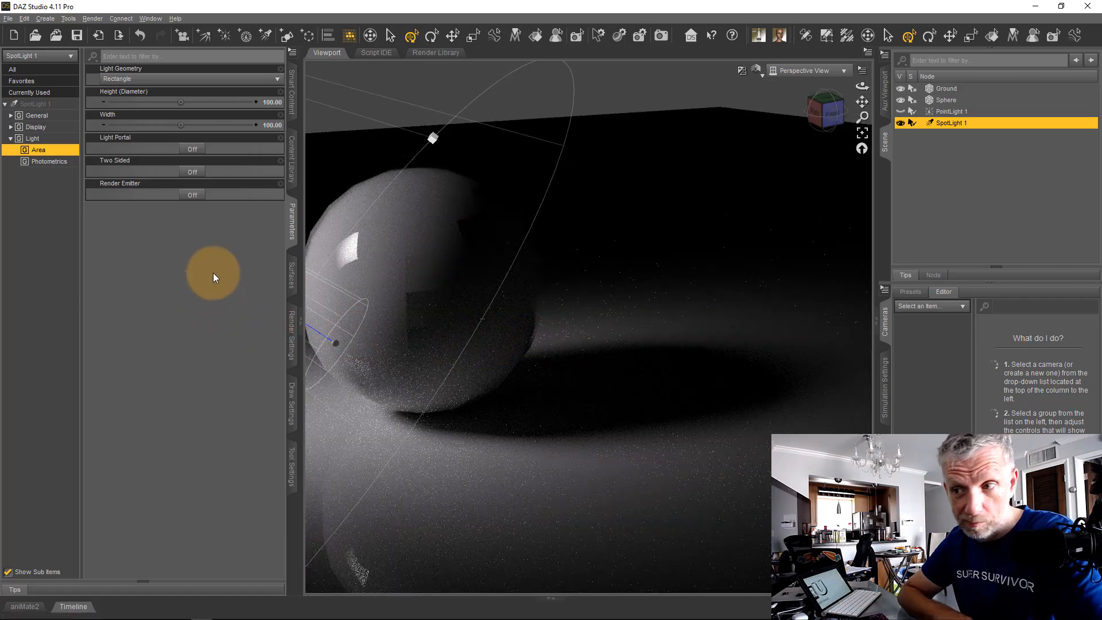